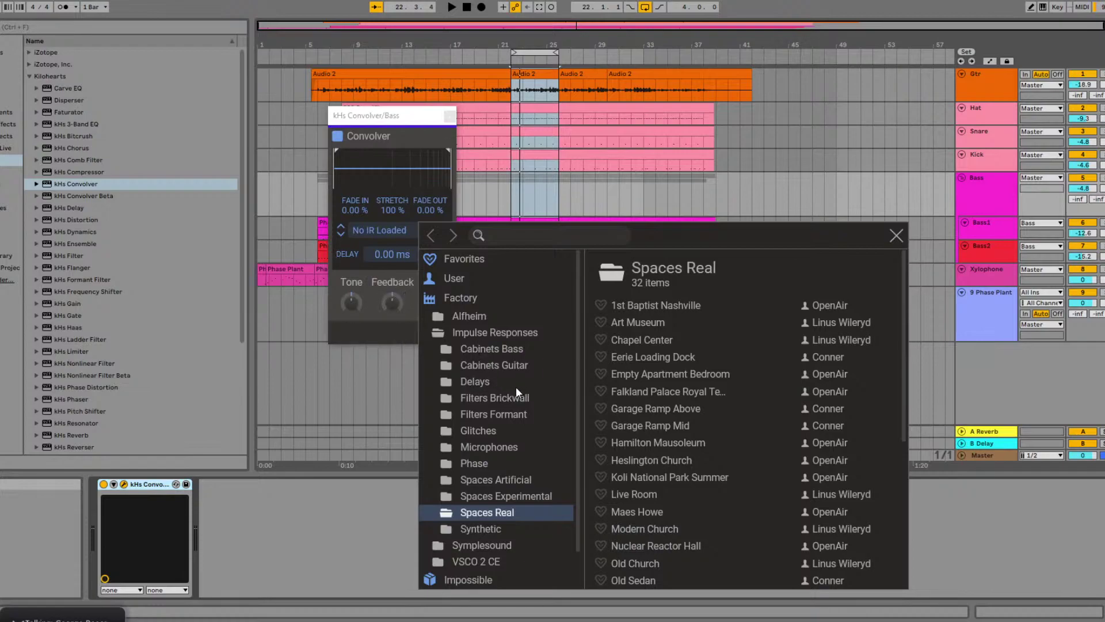
- Browse the Cabinets Bass and Spaces Real impulse response folders for the Convolver on the Bass track
click(491, 350)
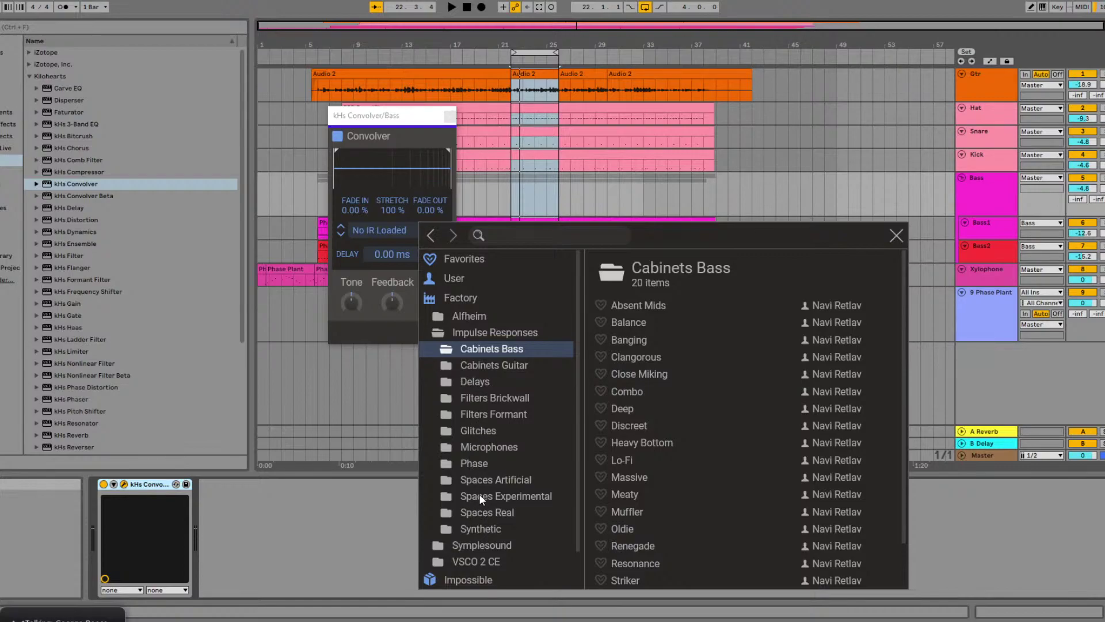
click(476, 512)
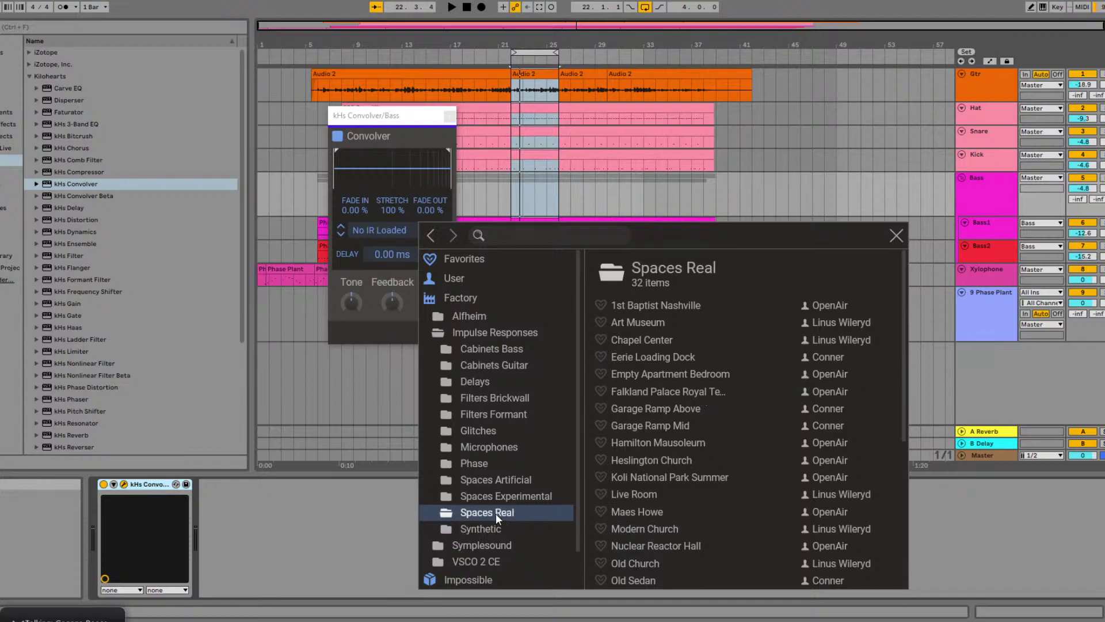
scroll(661, 402, down, 5)
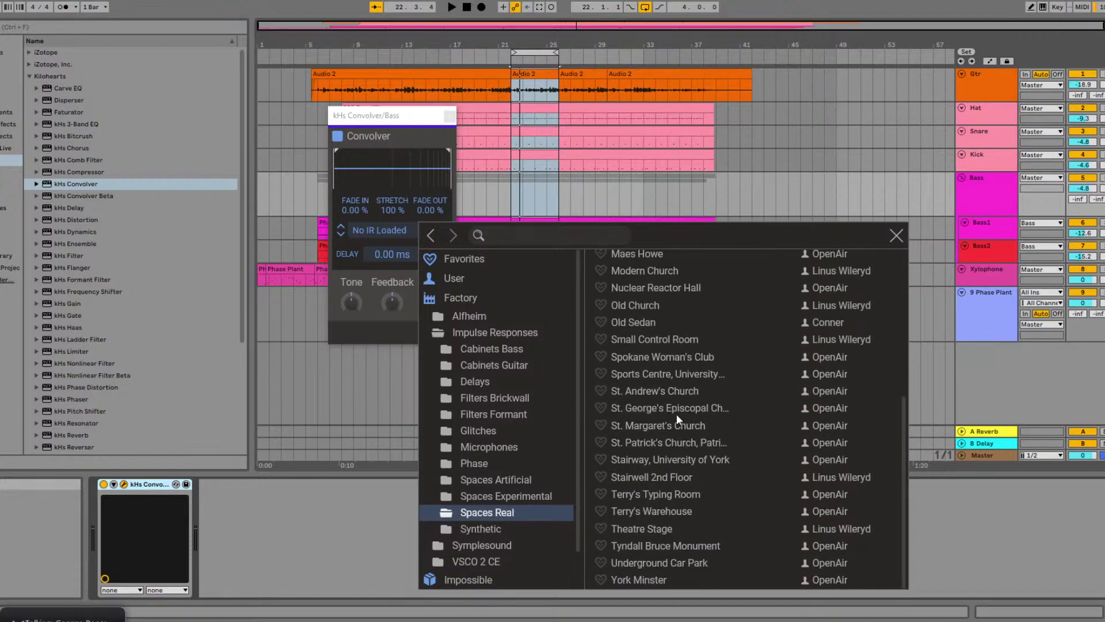
- Play the looped section and open the Phase Plant instrument on the Xylophone track
click(982, 272)
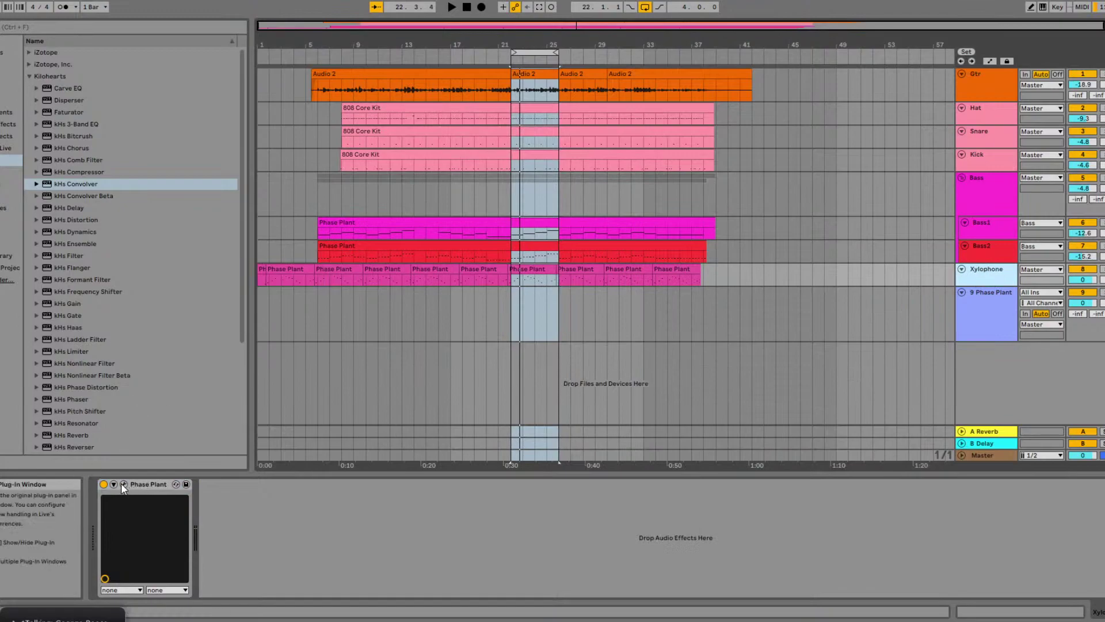
key(space)
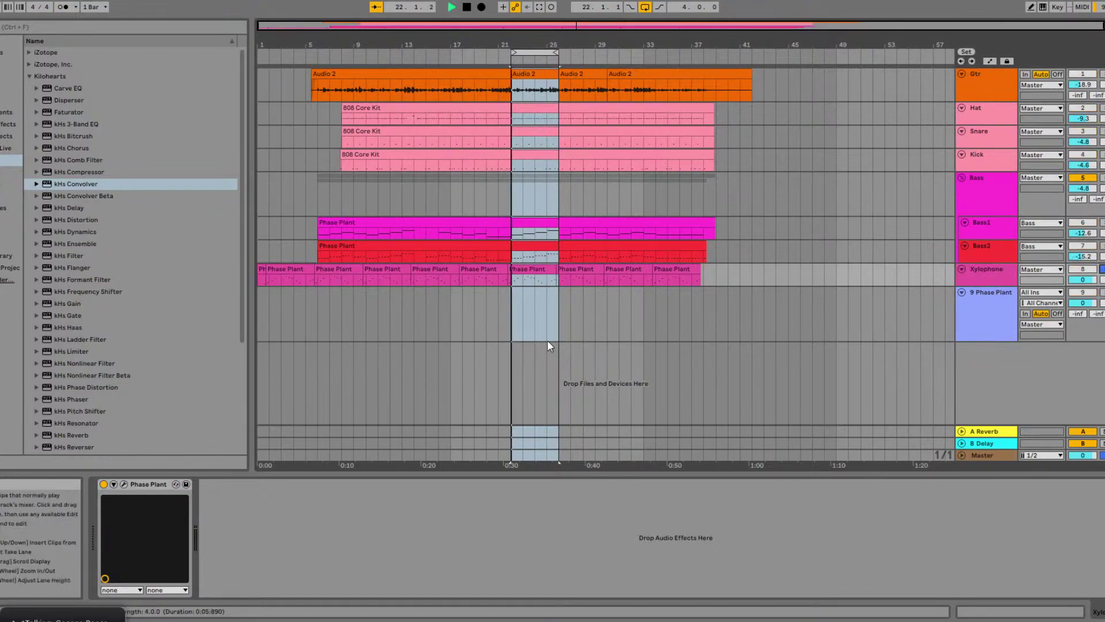
click(985, 274)
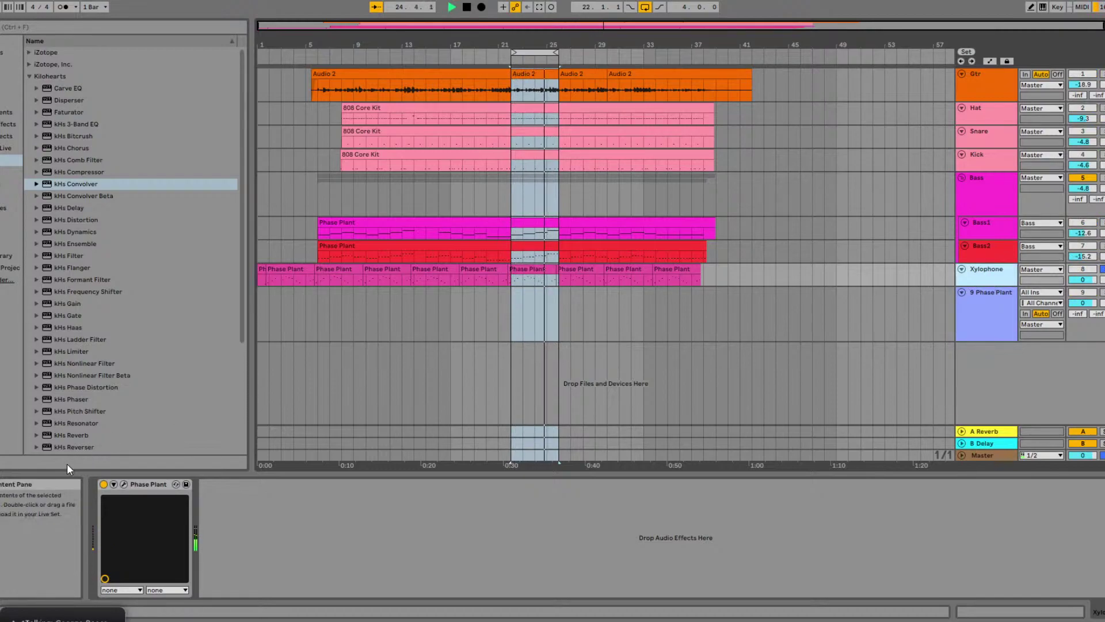
click(124, 484)
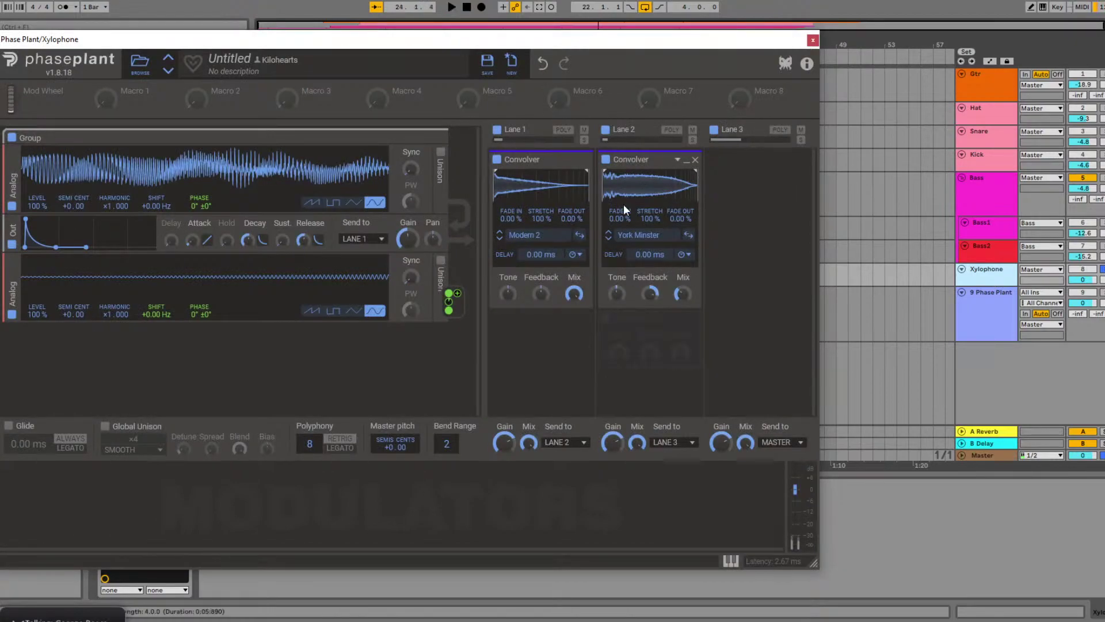
- Bypass the Convolvers in Lane 1 and Lane 2 and play the dry xylophone sound
click(496, 160)
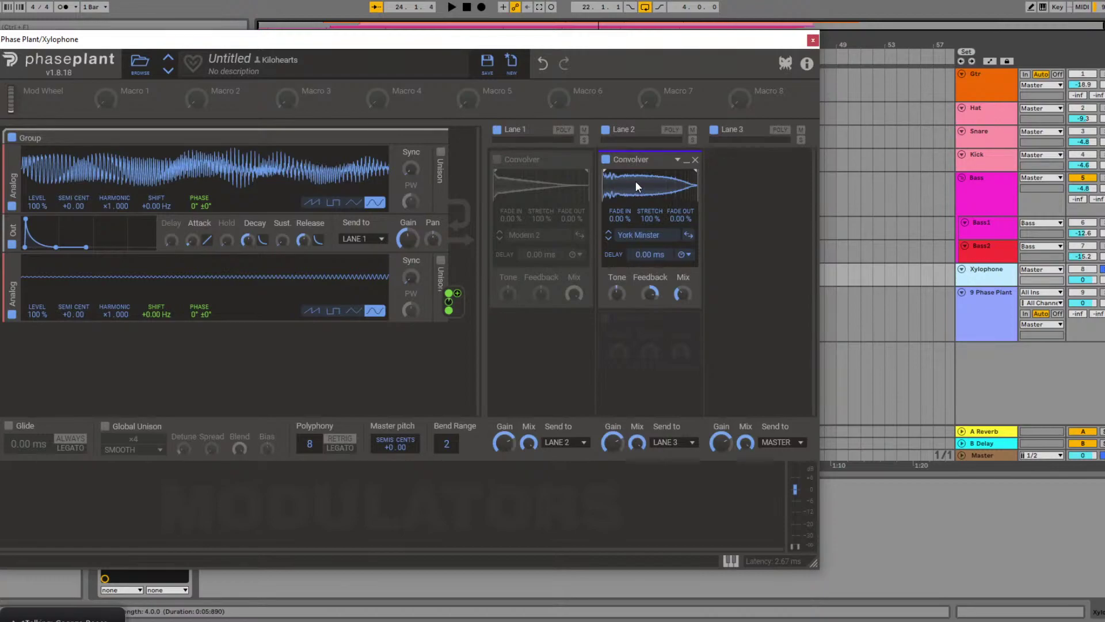
click(606, 159)
key(space)
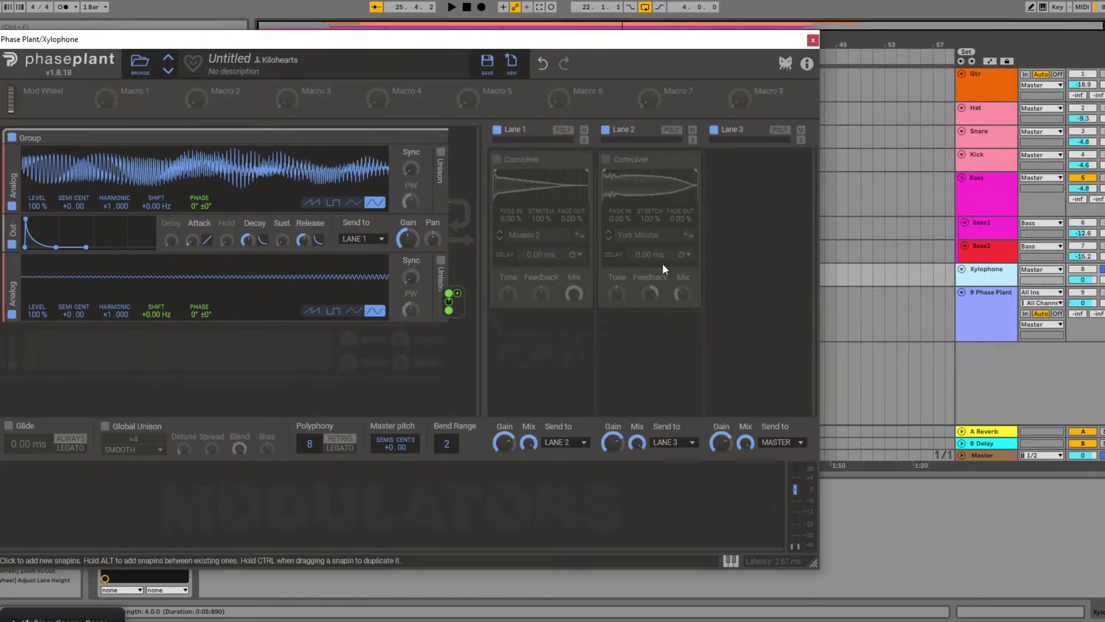
- Enable only the York Minster Convolver in Lane 2, listen to the loop and stop playback
click(606, 161)
key(space)
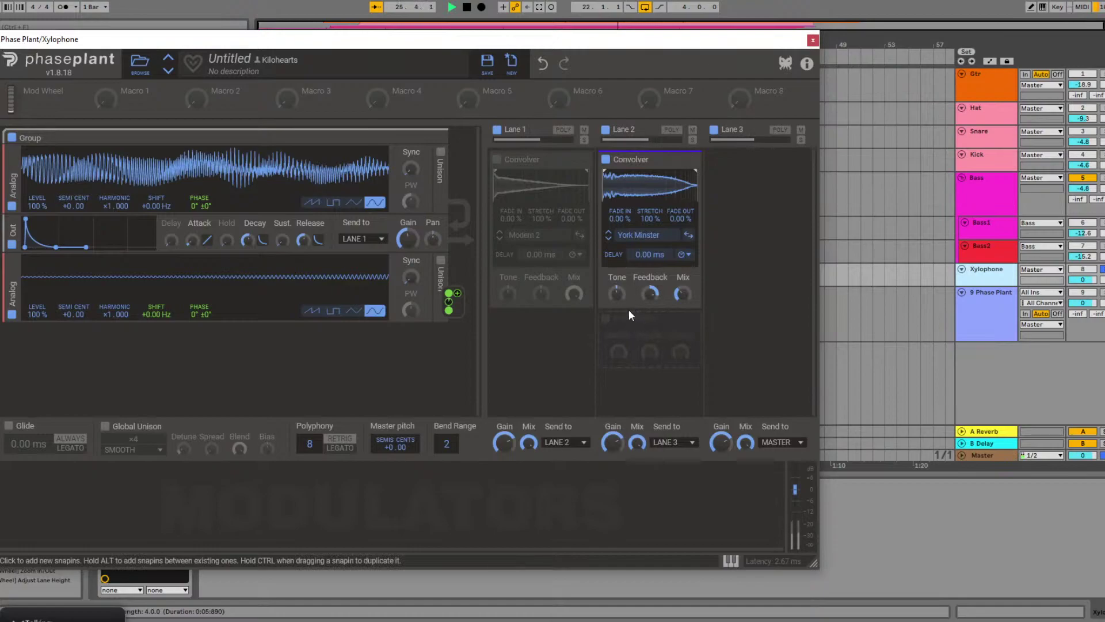
key(space)
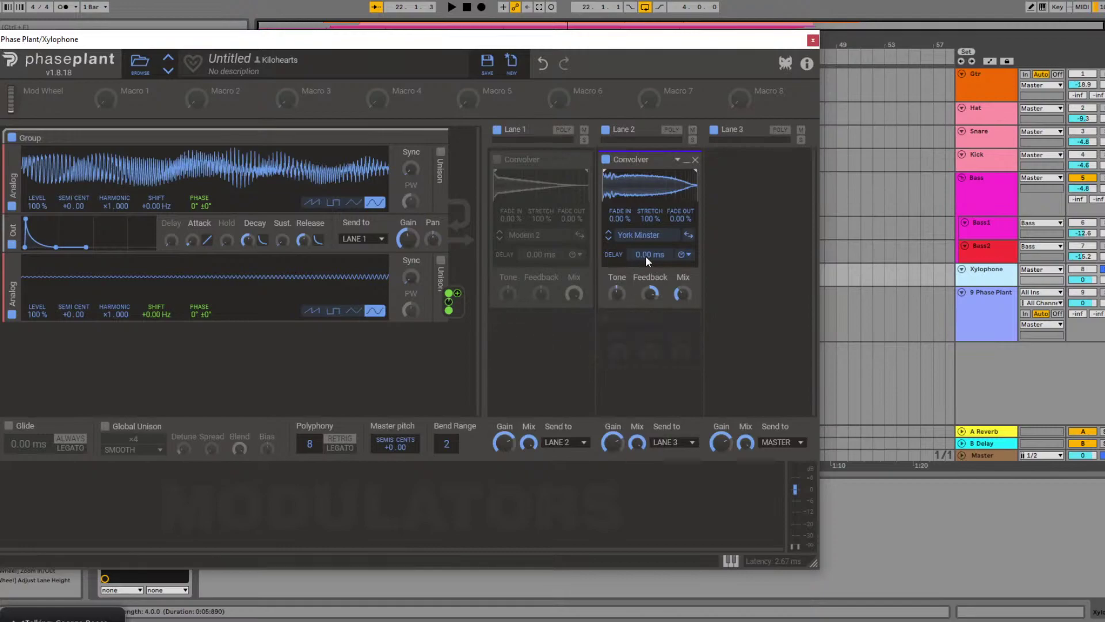
- Swap the Lane 2 Convolver for the Lane 1 Convolver and play the loop with its Modern 2 microphone impulse response
click(496, 159)
click(605, 160)
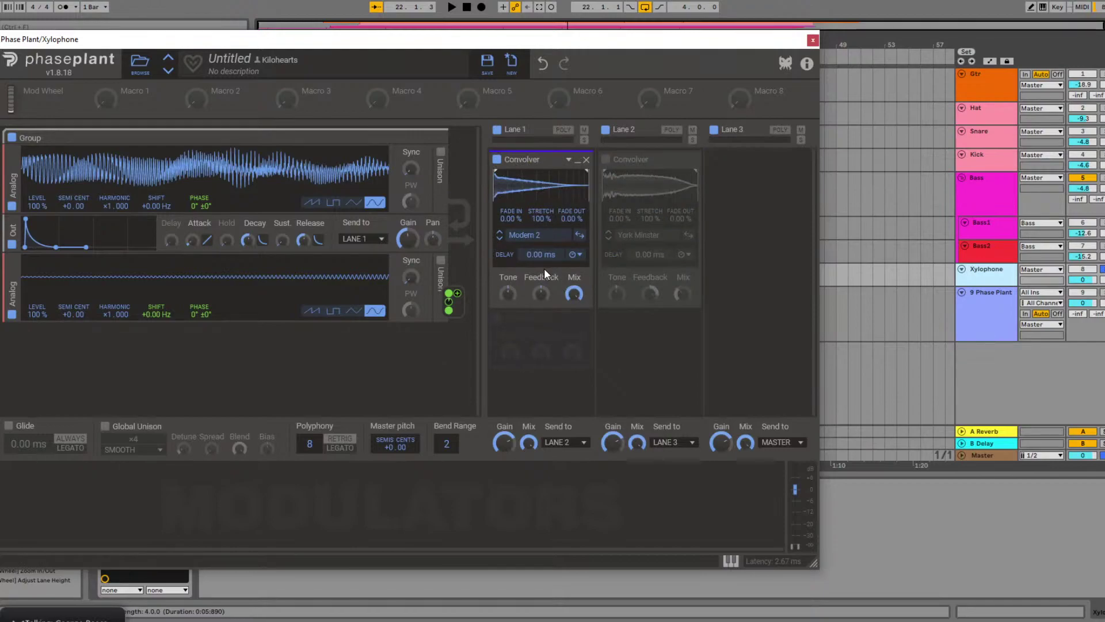
click(535, 236)
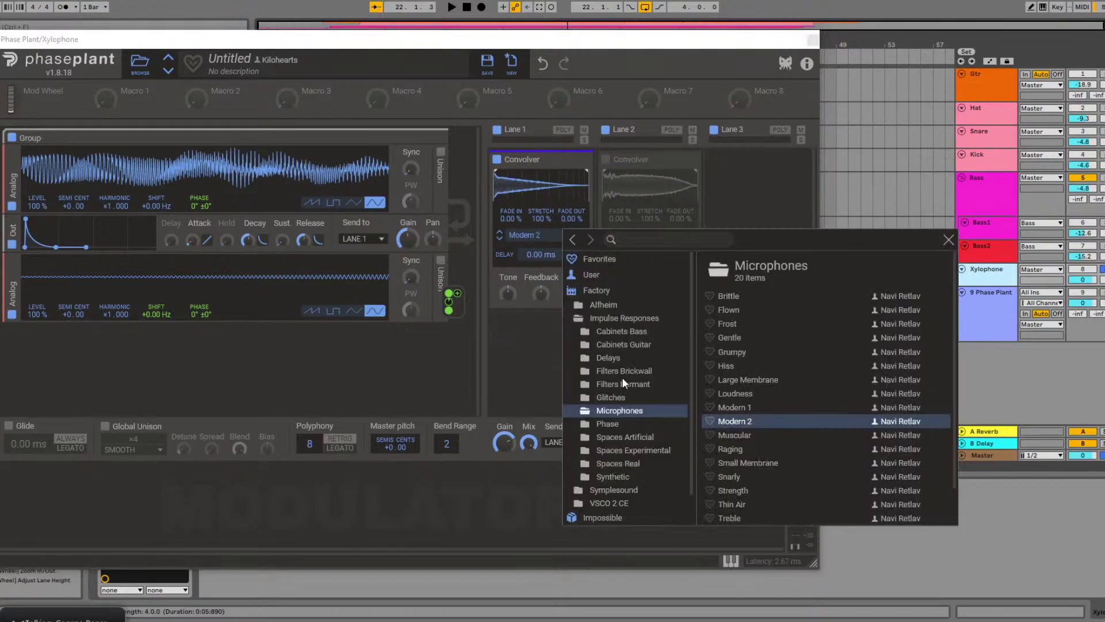
scroll(748, 371, down, 3)
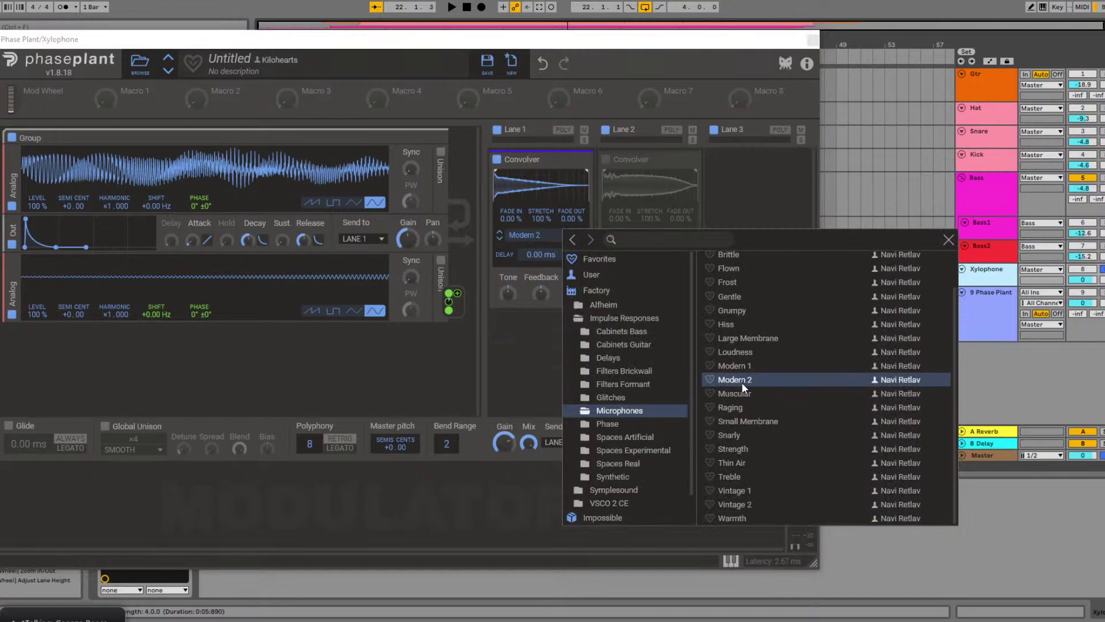
key(space)
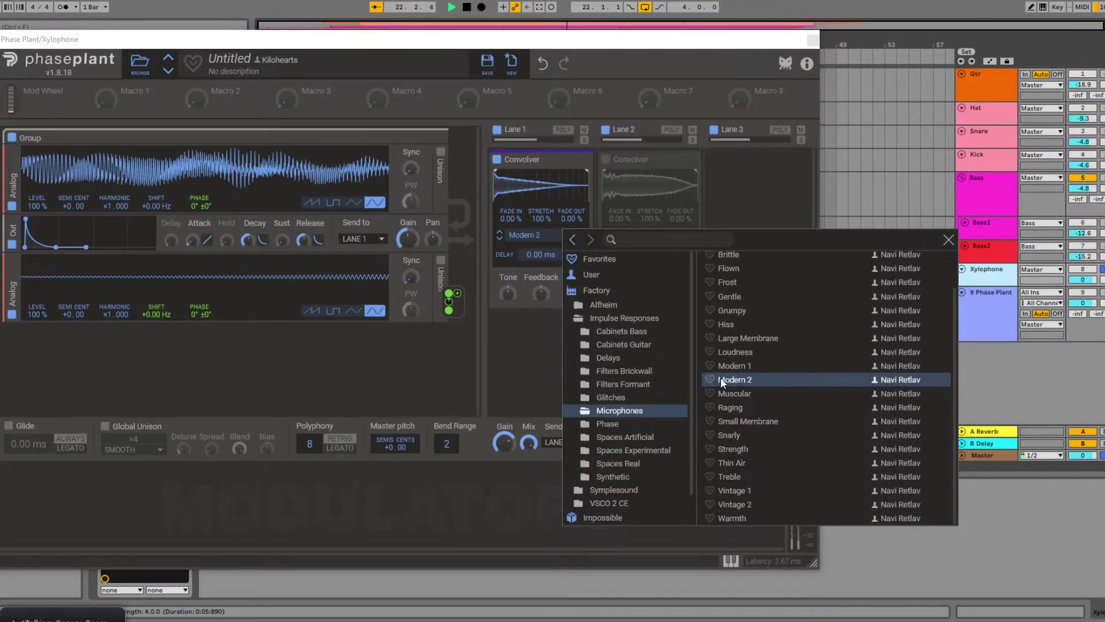
- Compare the playing xylophone with the Lane 1 Convolver bypassed and enabled
click(499, 161)
click(499, 161)
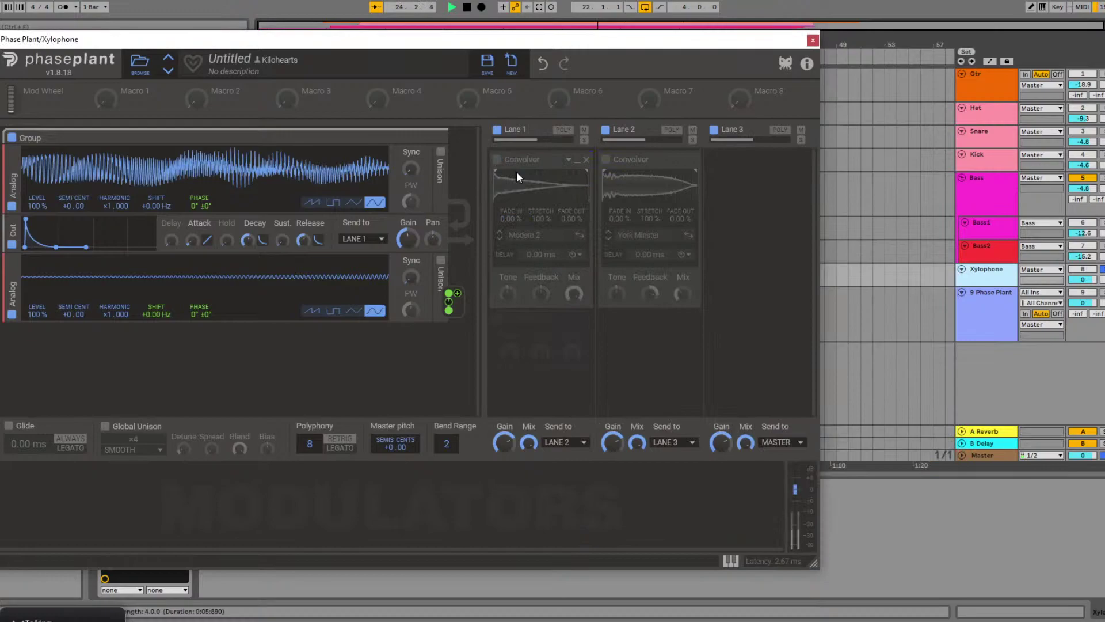
click(498, 161)
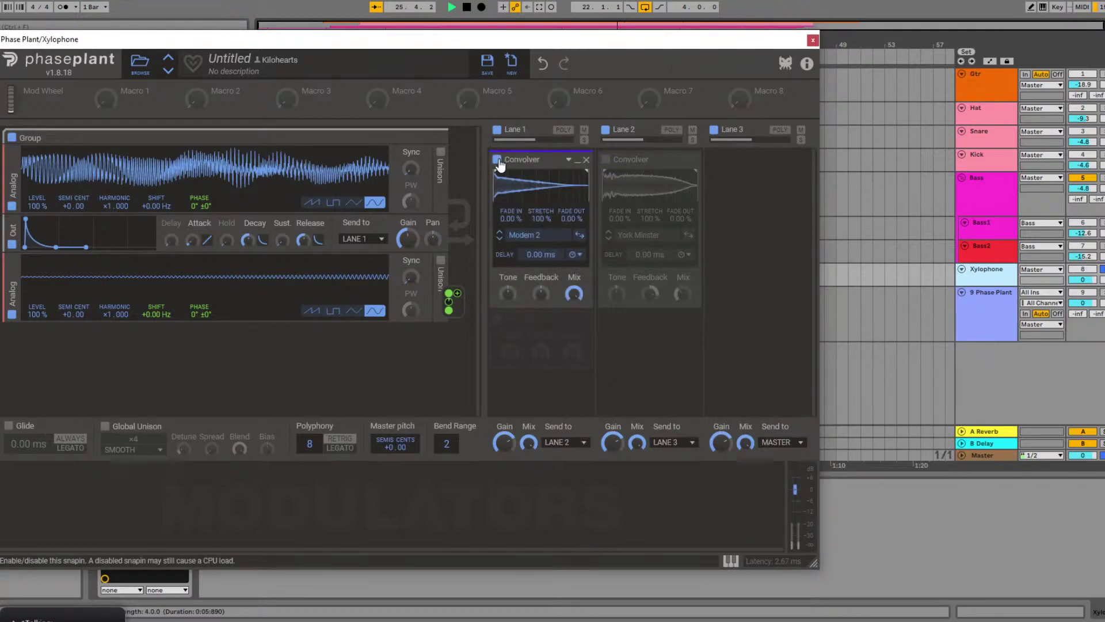
- Audition other microphone impulse responses in the Lane 1 Convolver, including Vintage 1, Large Membrane, Flown and Strength, and return to Modern 2
click(542, 235)
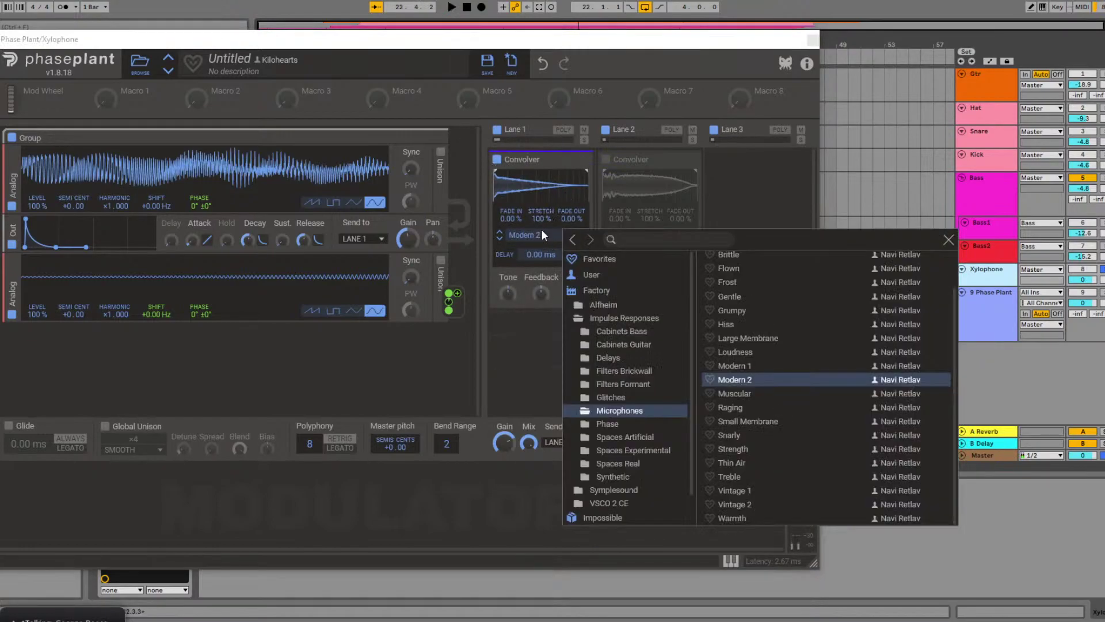
click(744, 491)
key(space)
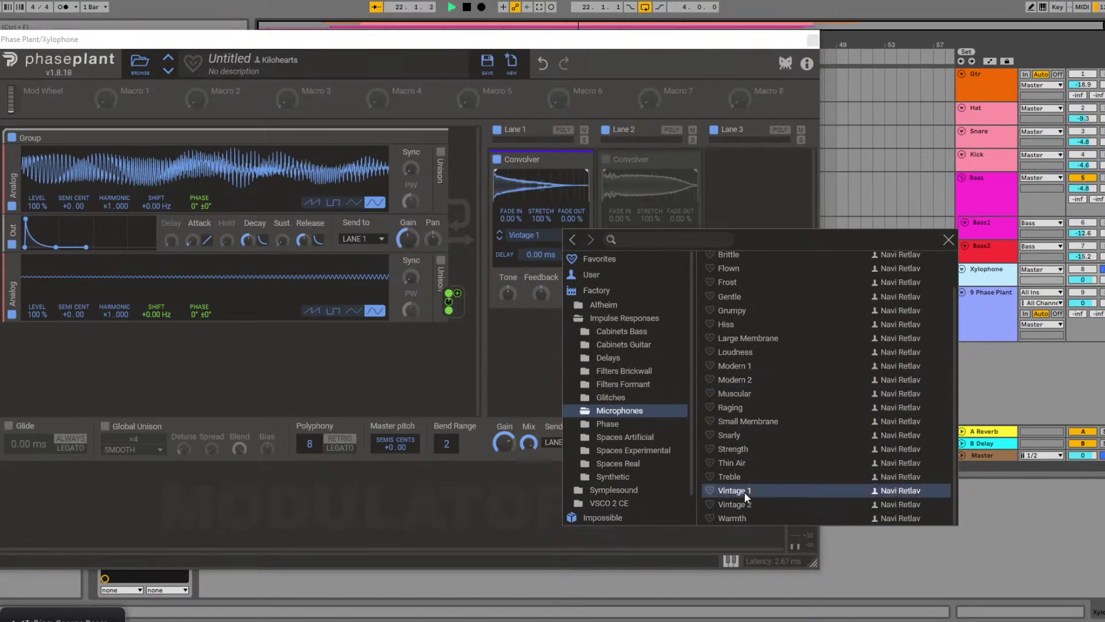
click(738, 337)
click(731, 266)
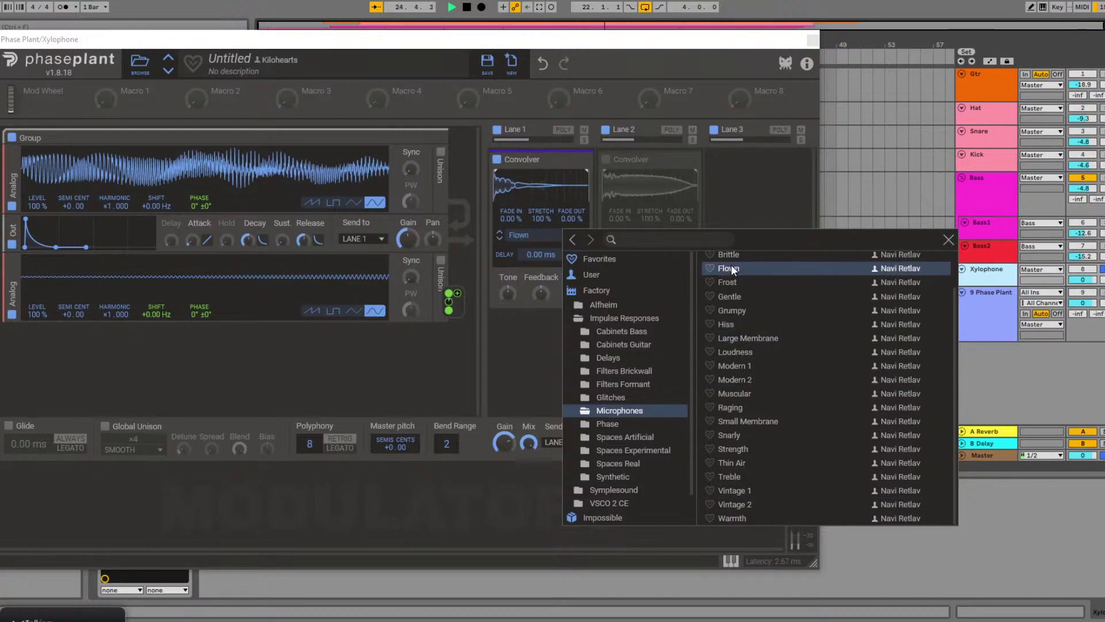
click(731, 420)
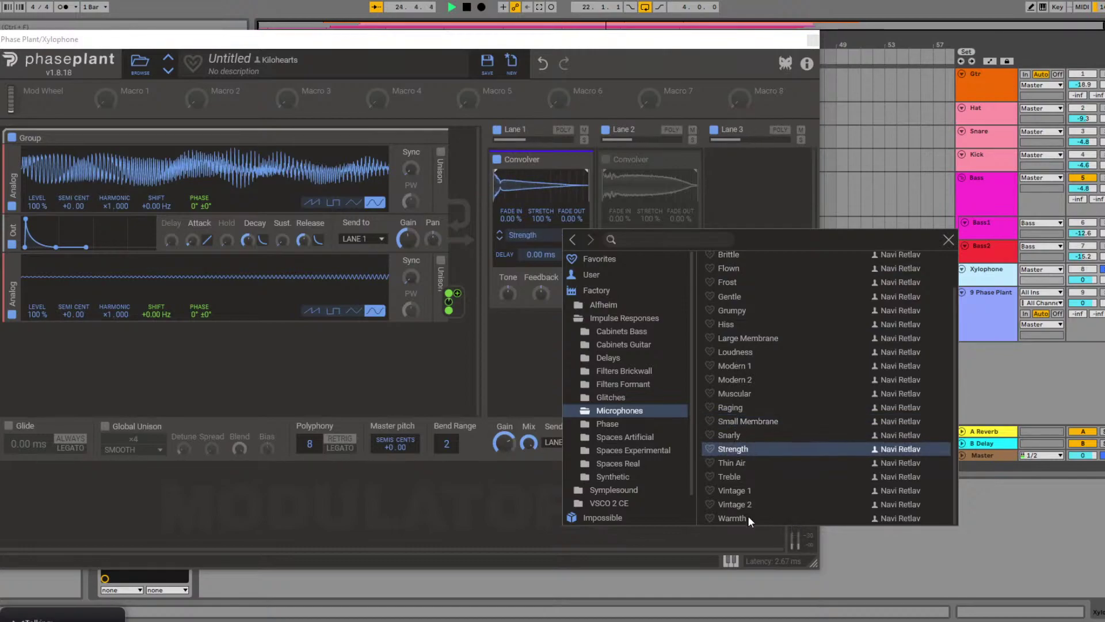
click(743, 381)
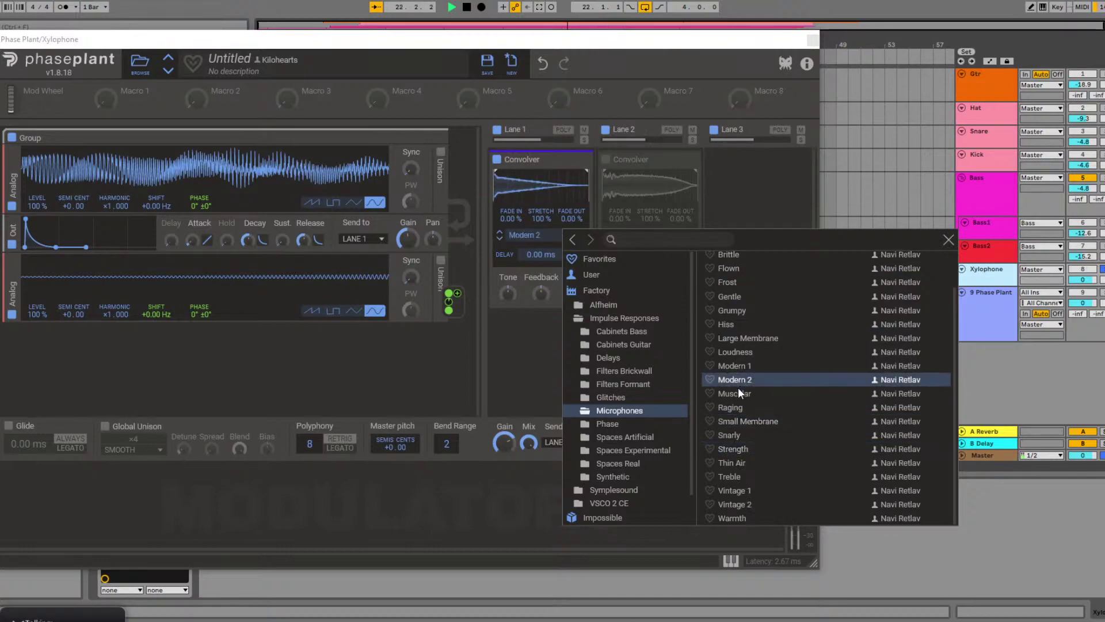
click(948, 241)
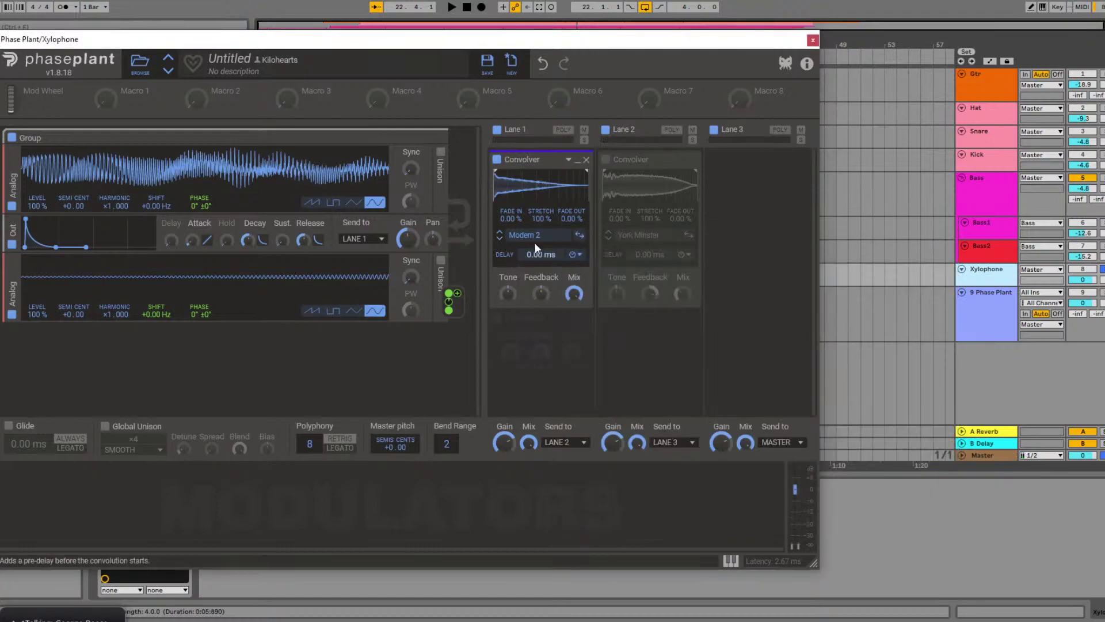
- Leave both the Lane 1 and Lane 2 Convolvers bypassed
click(606, 159)
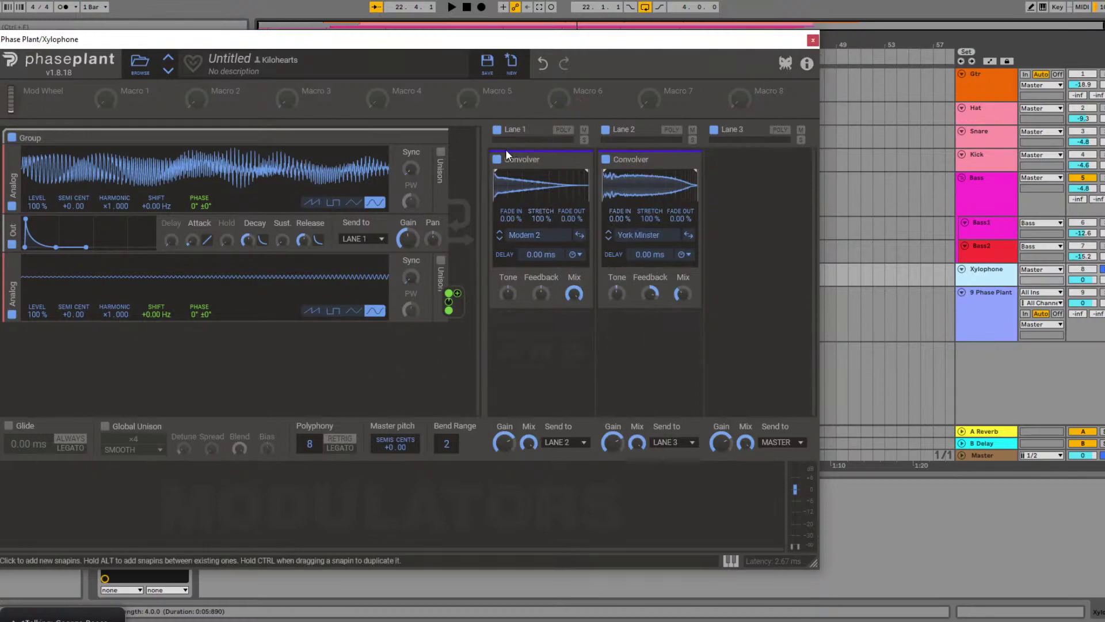
click(606, 161)
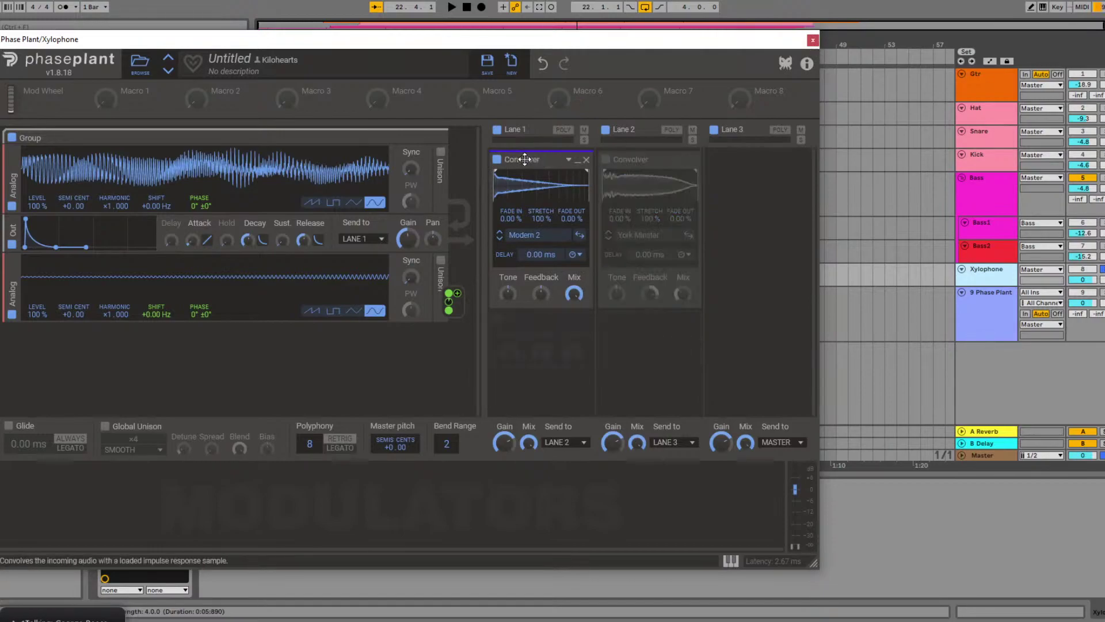
click(497, 159)
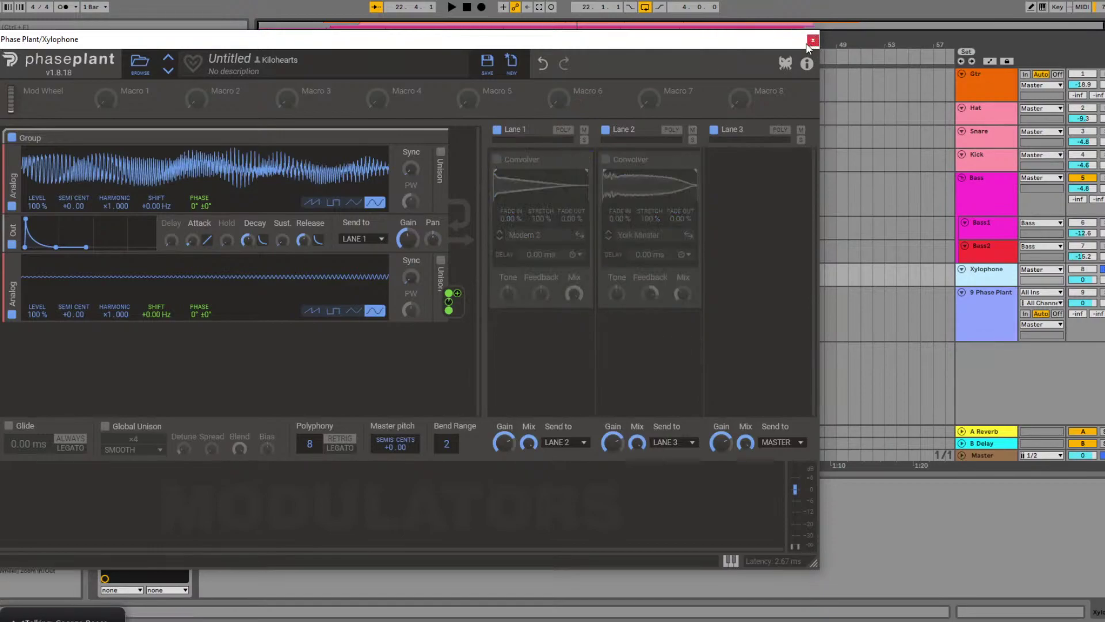
drag(537, 160, 541, 173)
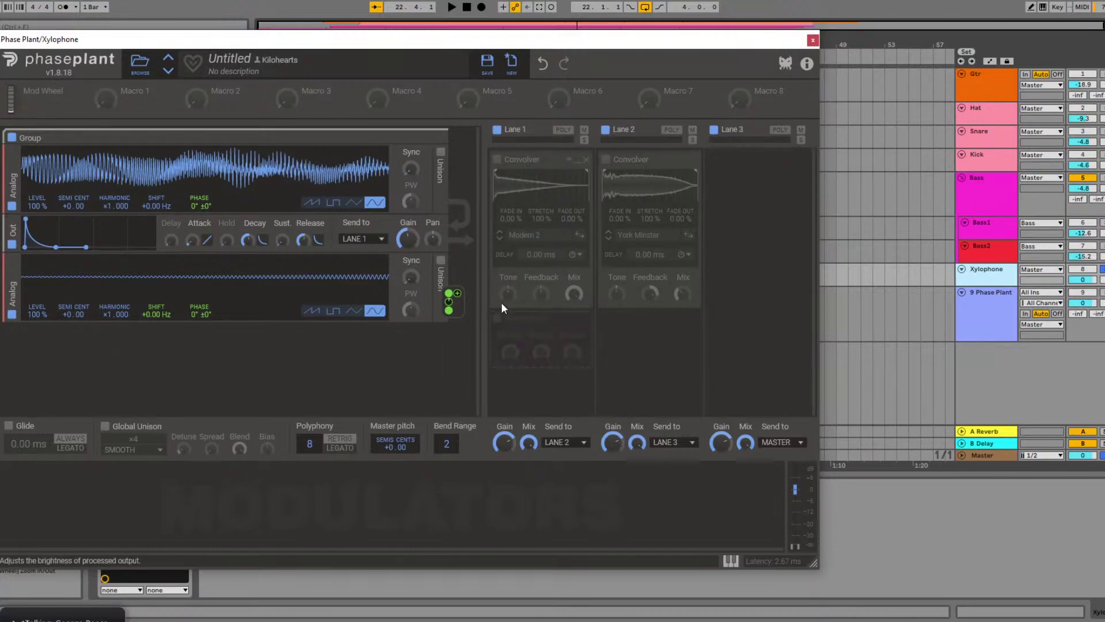
- Add a Snap Heap to Lane 3, open its editor and make its first two buses run in parallel
click(787, 180)
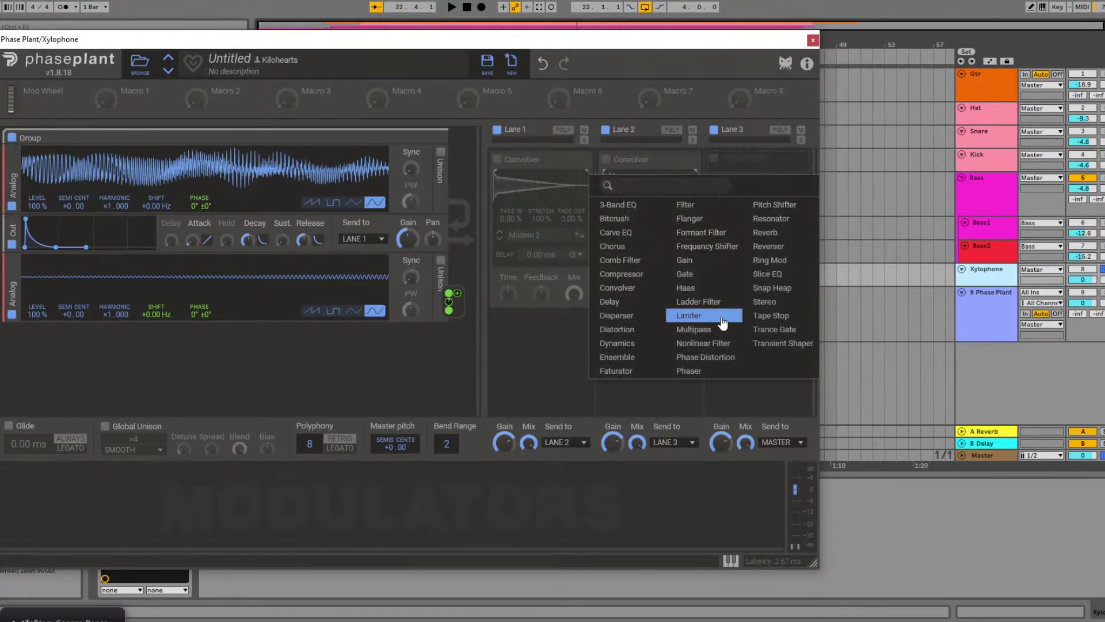
click(769, 293)
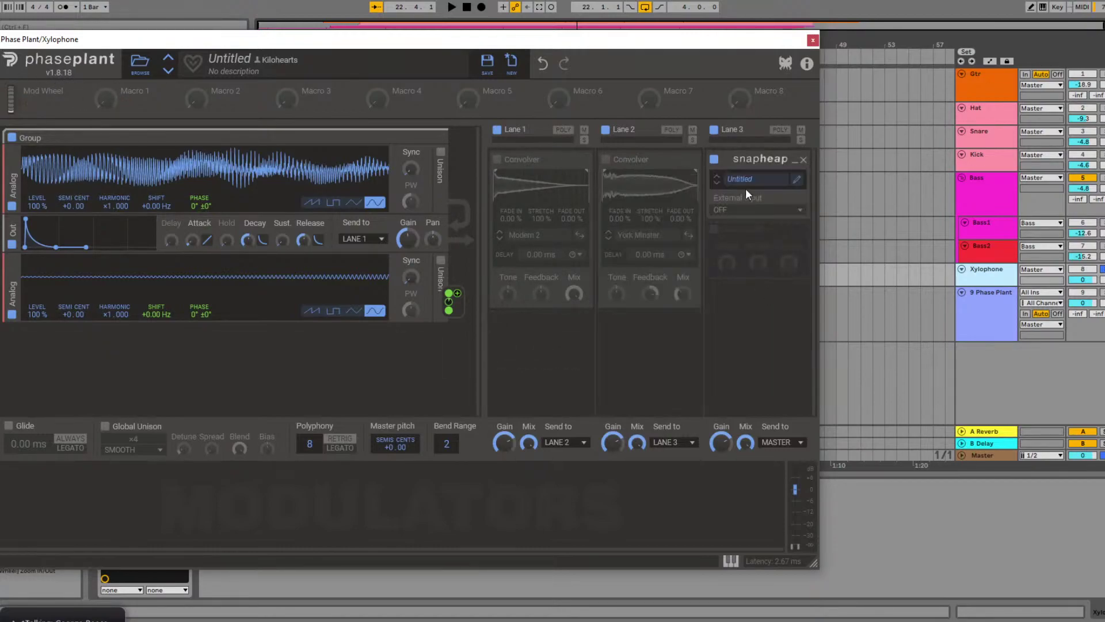
click(796, 182)
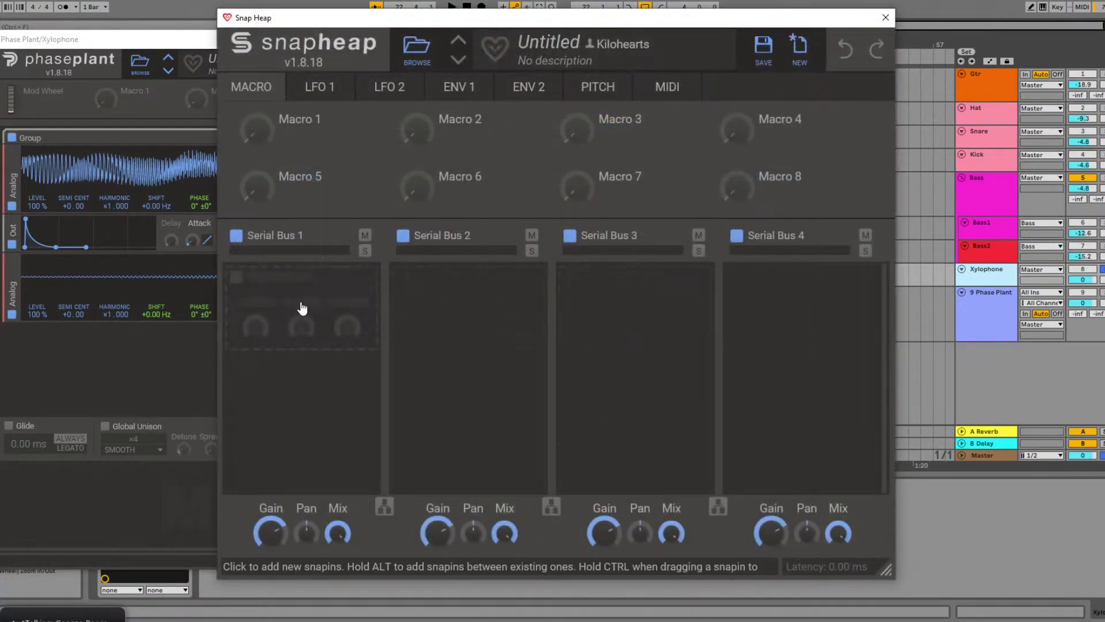
click(385, 506)
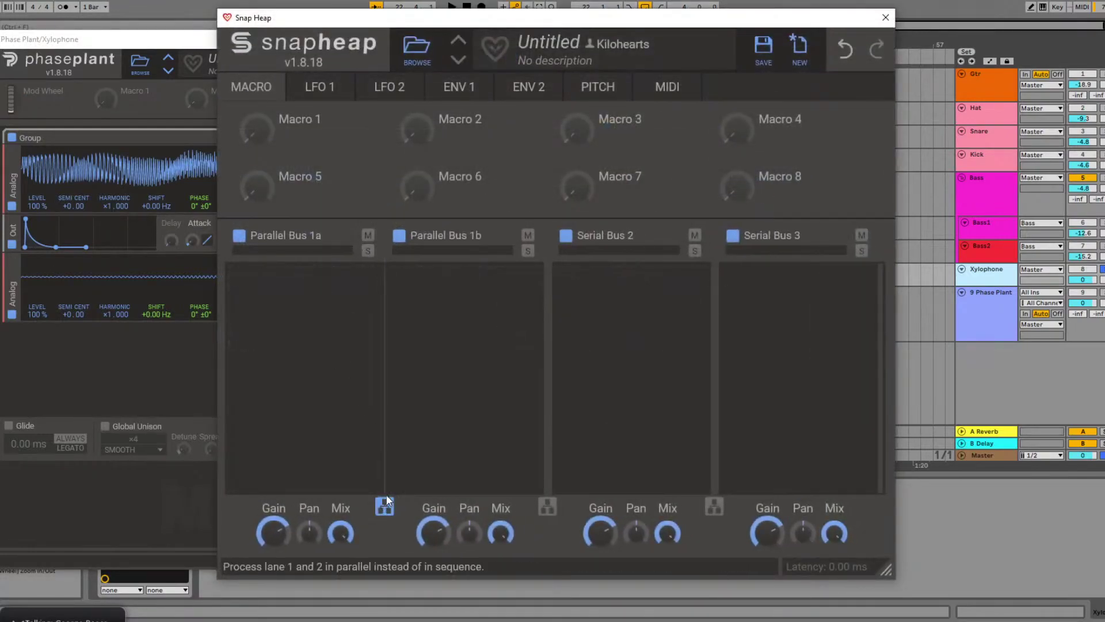
- Add a Convolver to Parallel Bus 1a and load the Large Membrane impulse response from the Microphones folder
click(338, 308)
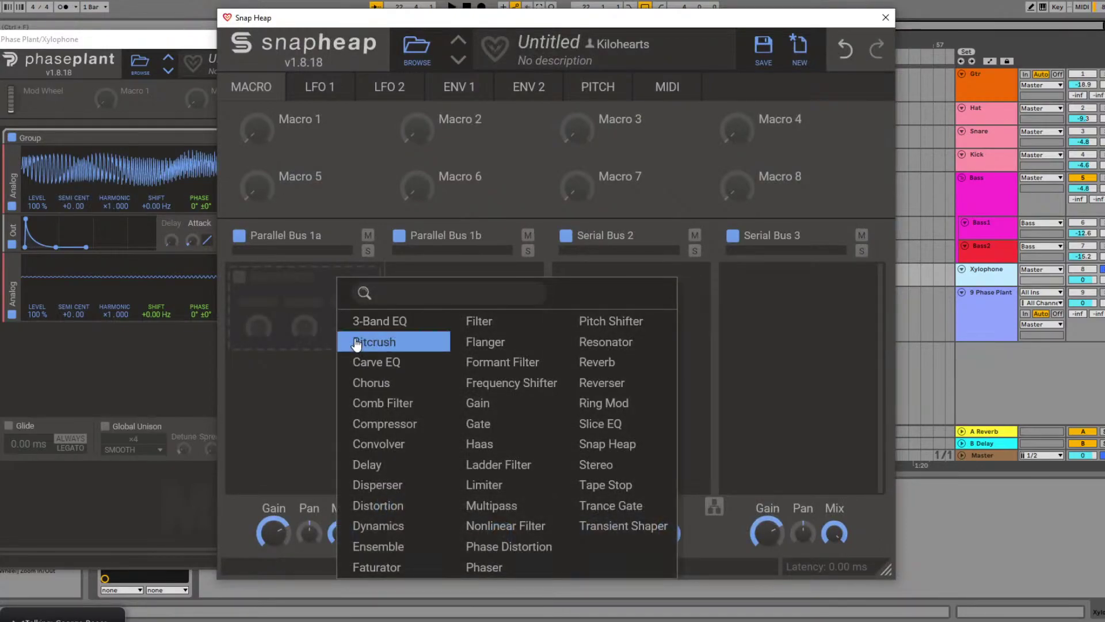
click(381, 444)
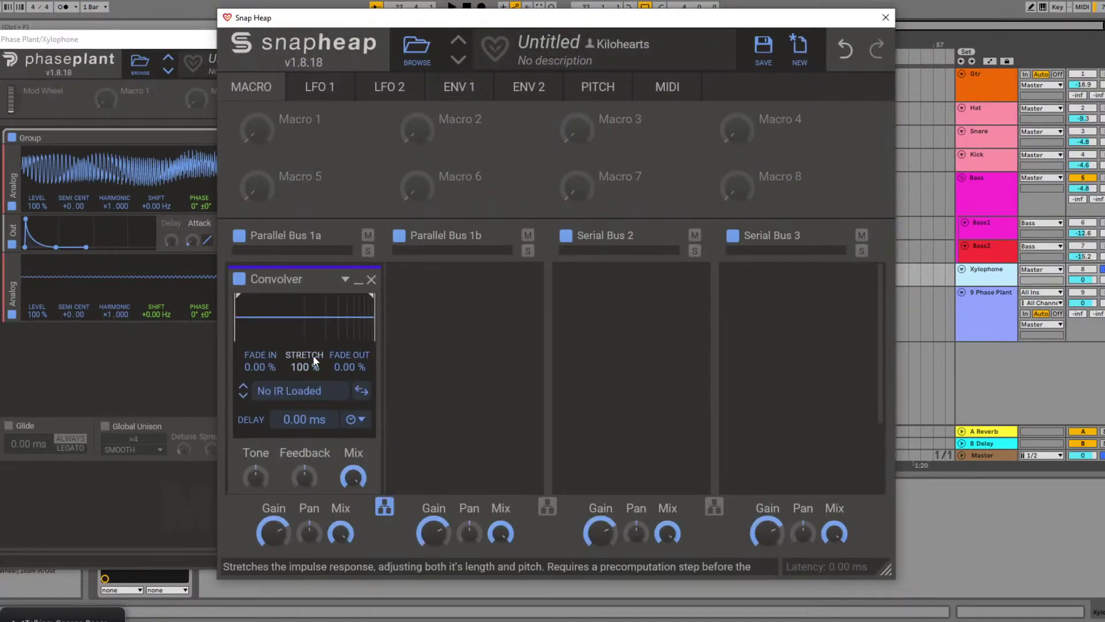
click(312, 390)
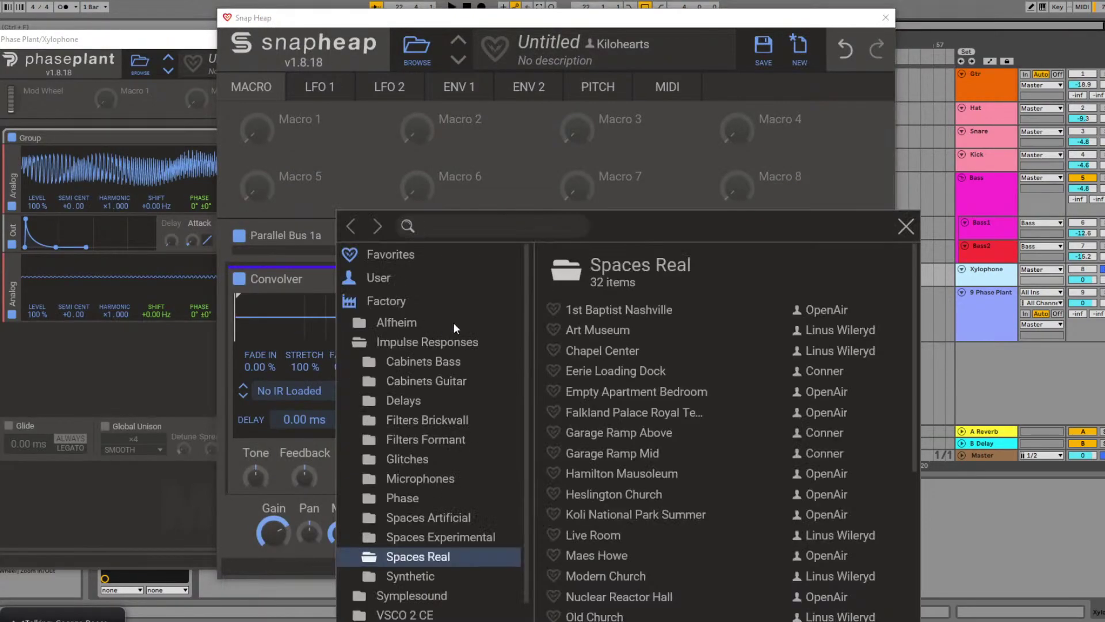
click(401, 481)
click(586, 433)
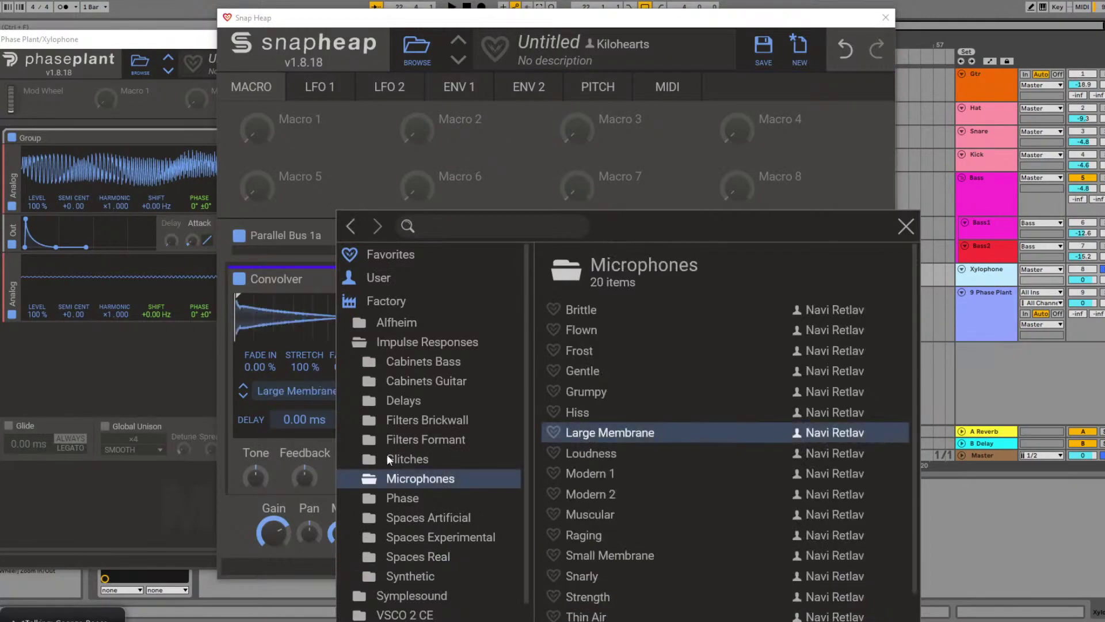
- Add a Convolver to Parallel Bus 1b and load the HP 2000 Hz impulse response from the Filters Brickwall folder
click(302, 313)
click(486, 333)
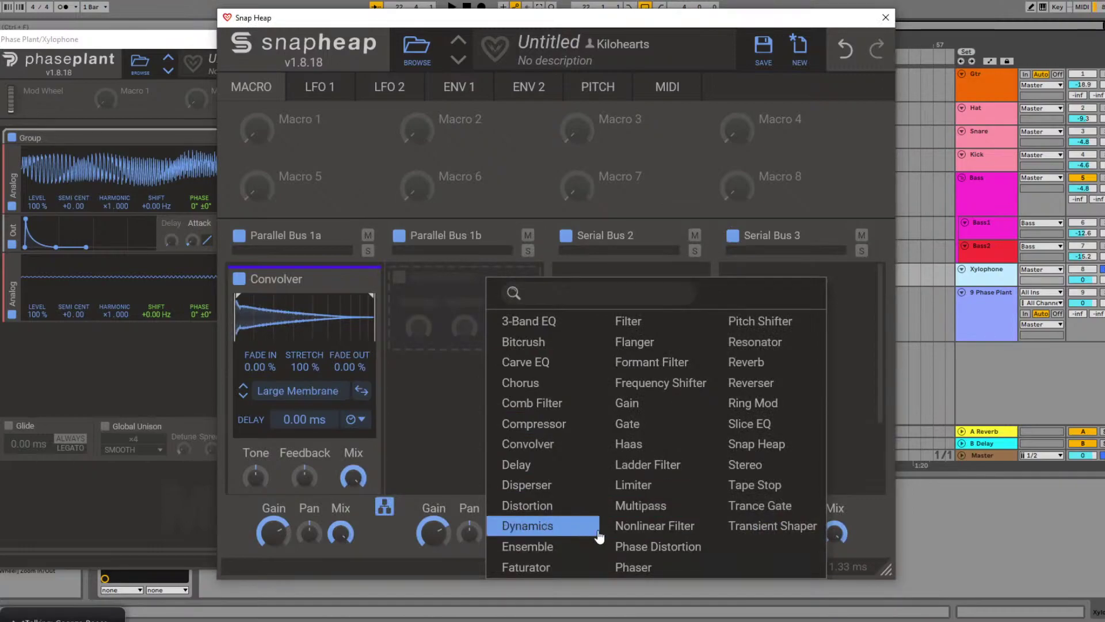
click(538, 441)
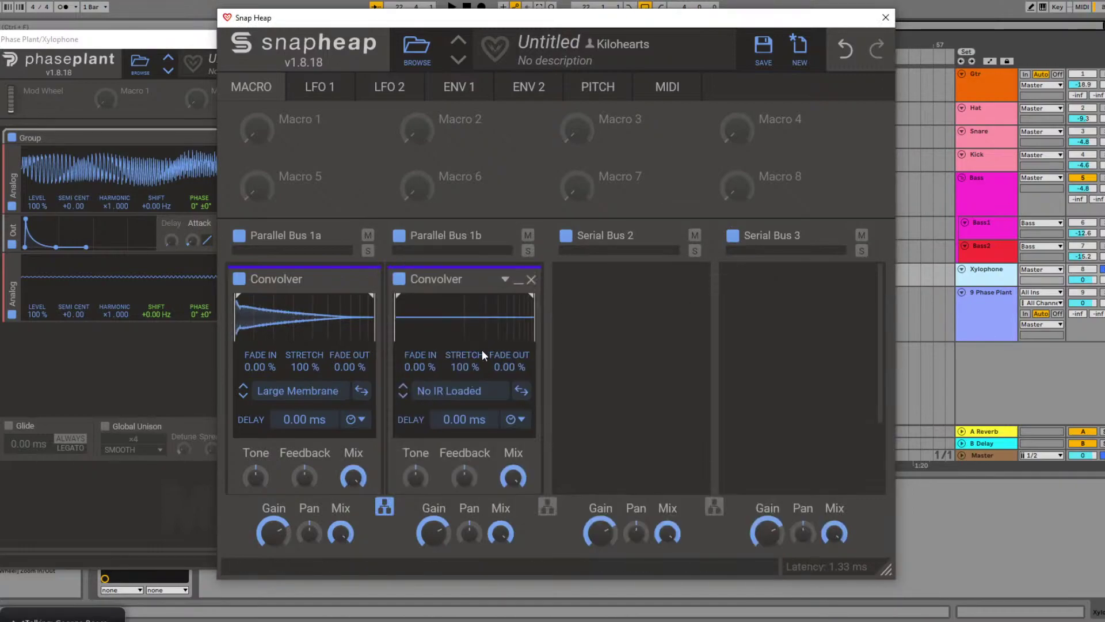
click(451, 391)
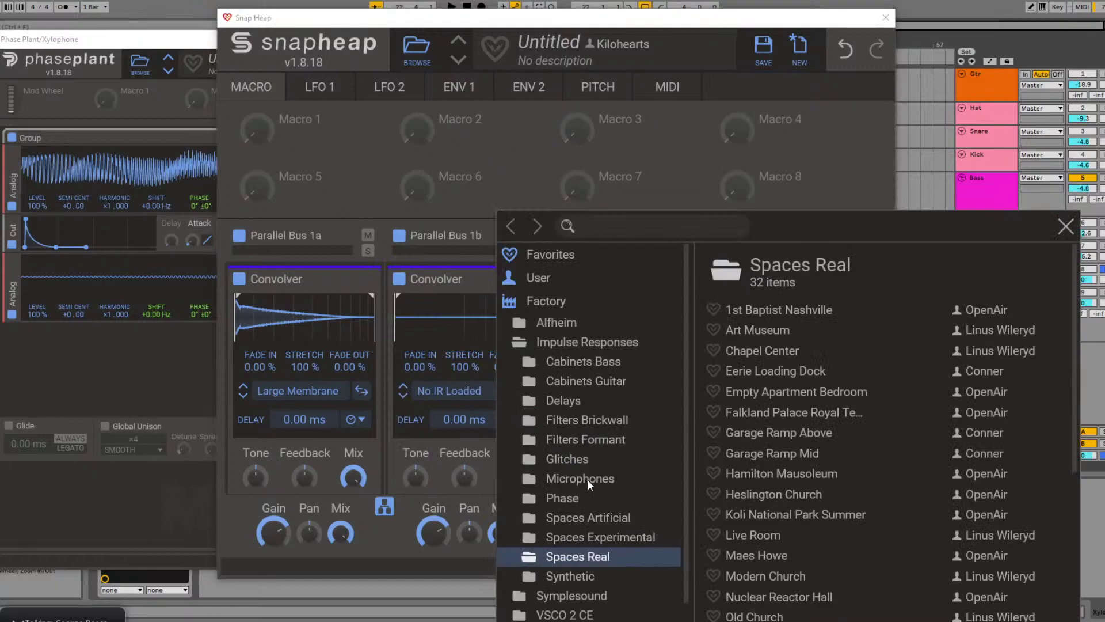
click(578, 424)
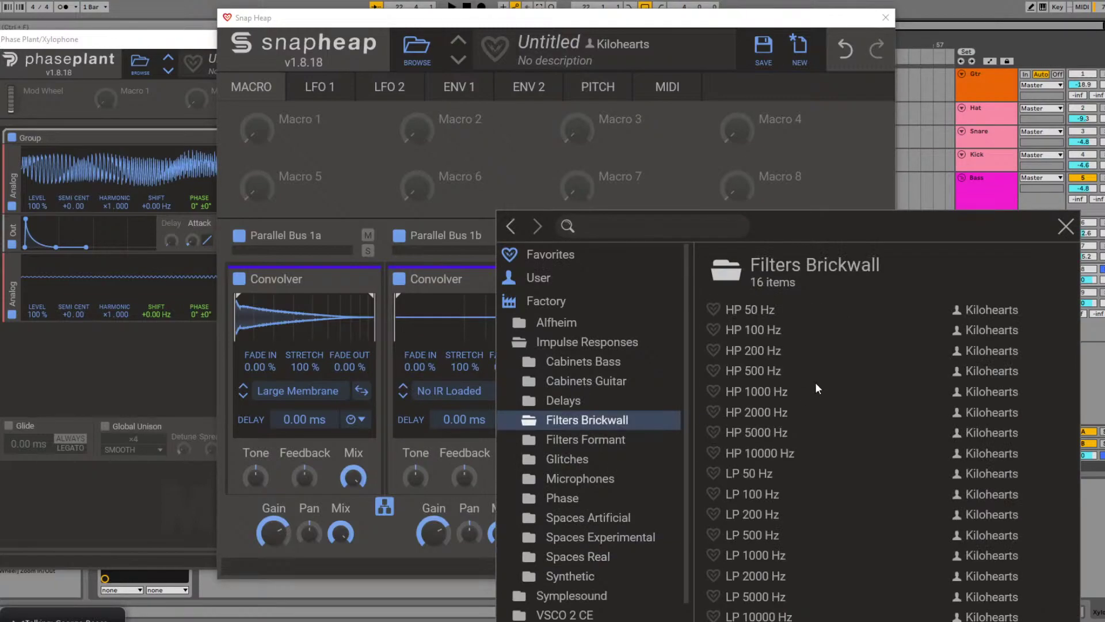
click(777, 409)
click(1065, 226)
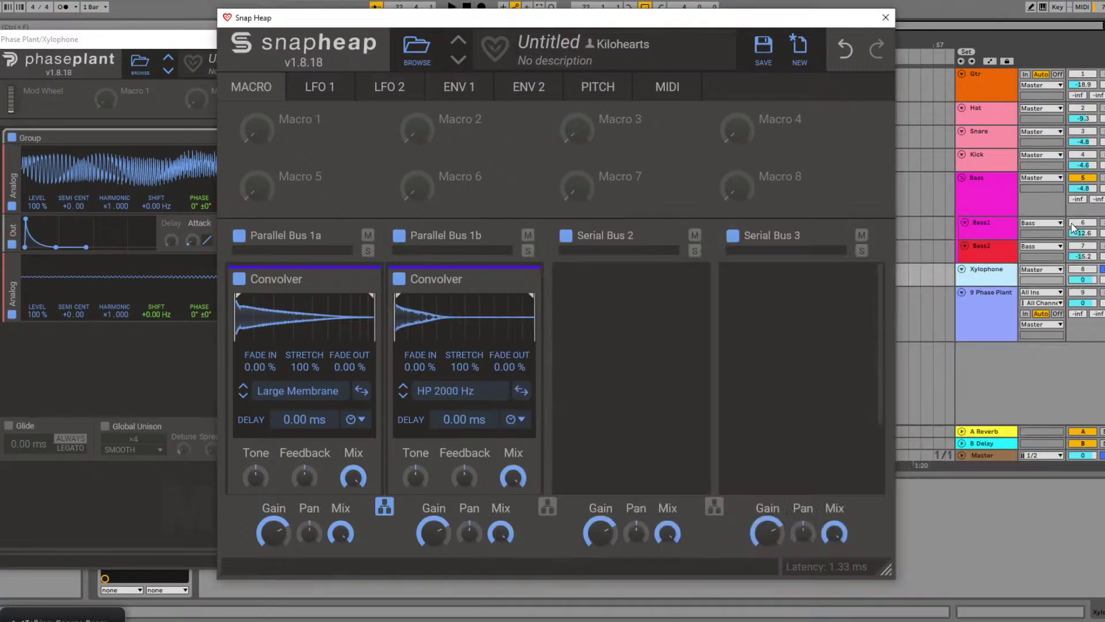
- Remove the Snap Heap from Lane 3 and close both its editor and the Phase Plant window
click(885, 17)
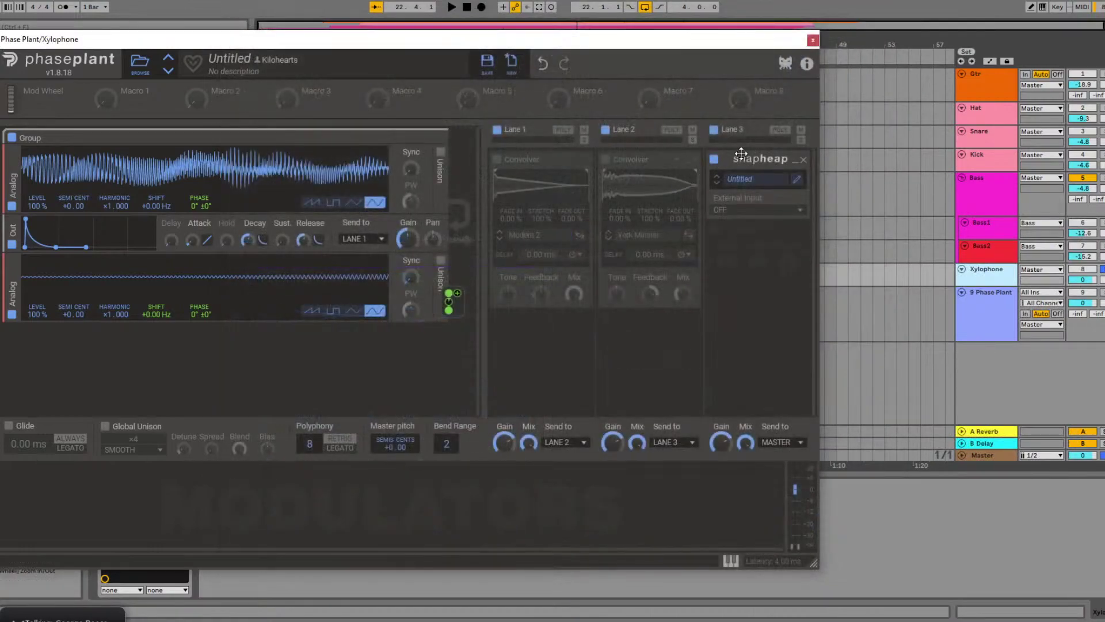
click(803, 160)
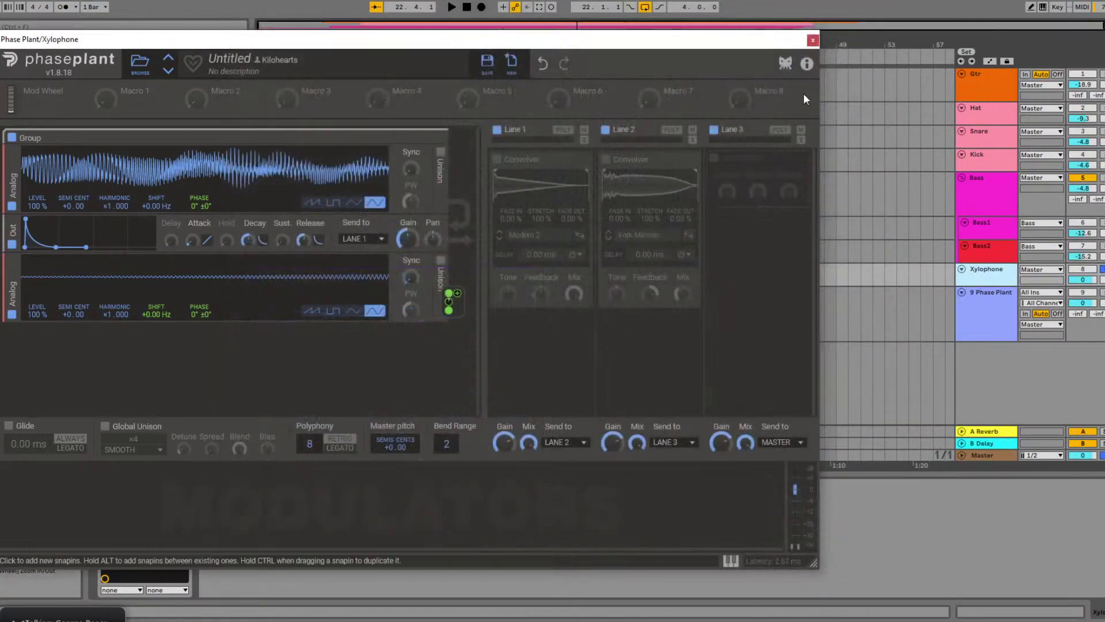
click(813, 41)
- Add the kHs Convolver effect after Phase Plant on the Xylophone track
click(85, 178)
drag(79, 181, 303, 523)
- Close the Photoshop window and move the Convolver window over the arrangement, clear of the device browser
right_click(446, 619)
click(440, 609)
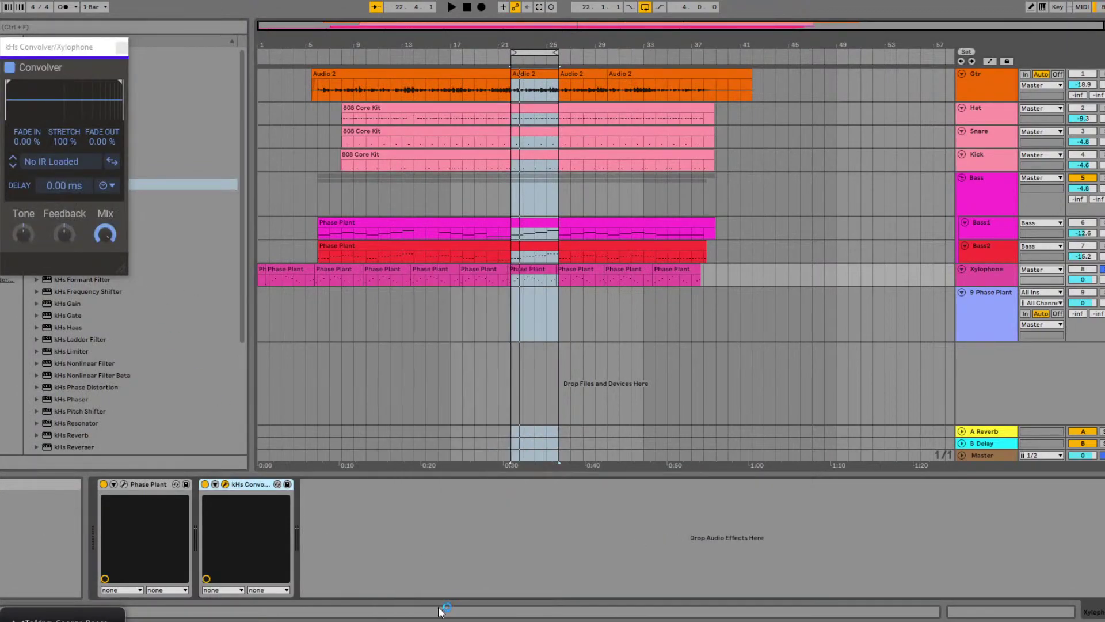
drag(77, 50, 446, 162)
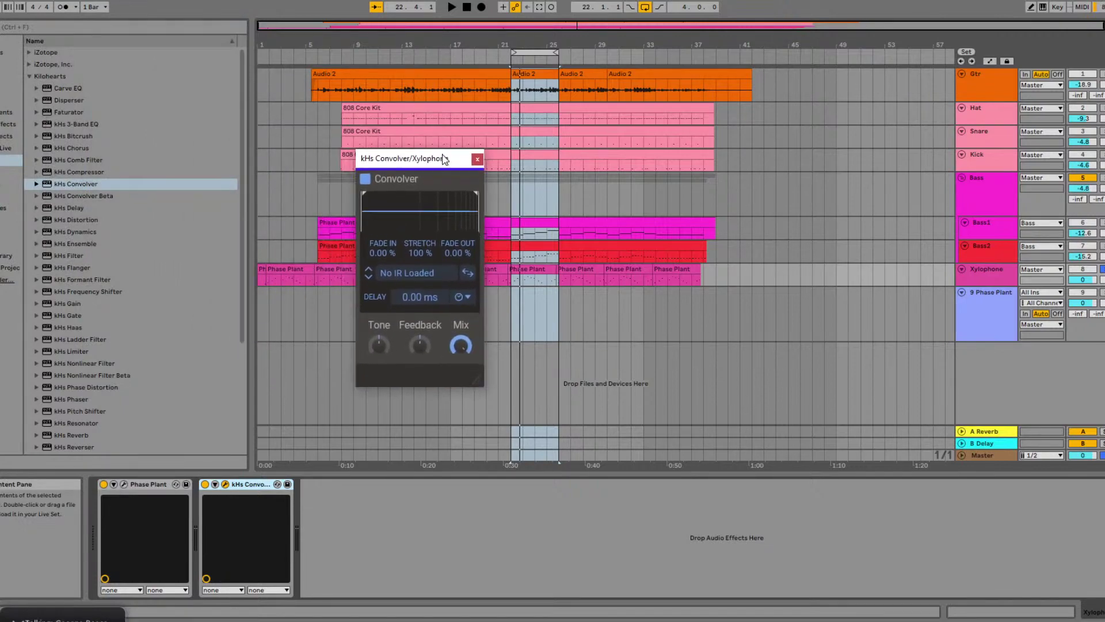
right_click(462, 621)
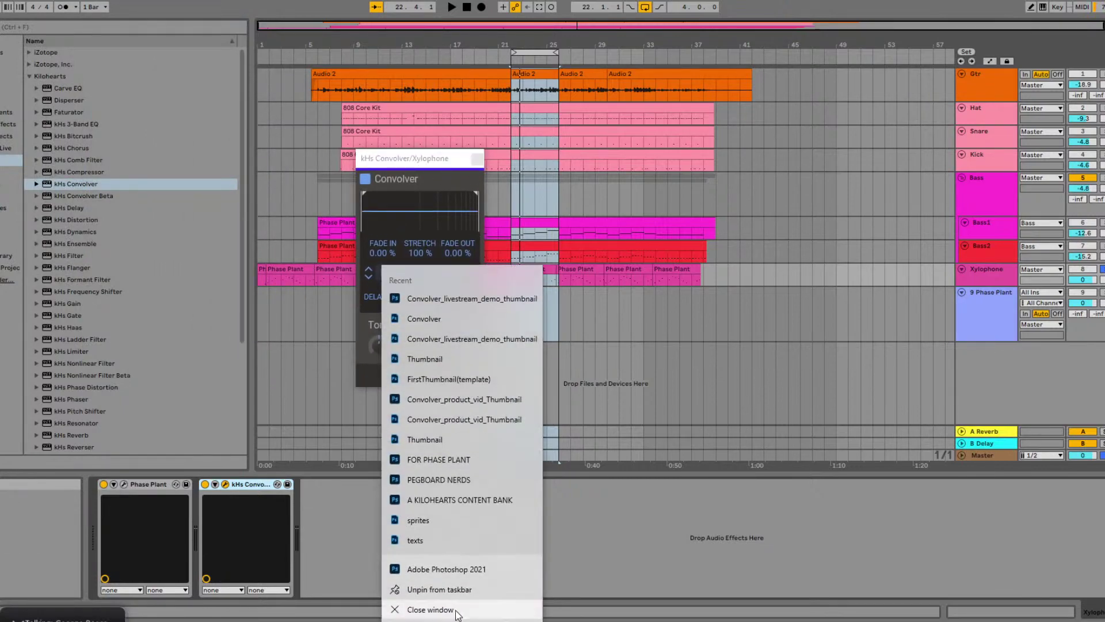
click(431, 609)
drag(389, 171, 373, 167)
- Look through the Convolver's Spaces Real impulse responses, select the Xylophone track and start playback
click(382, 274)
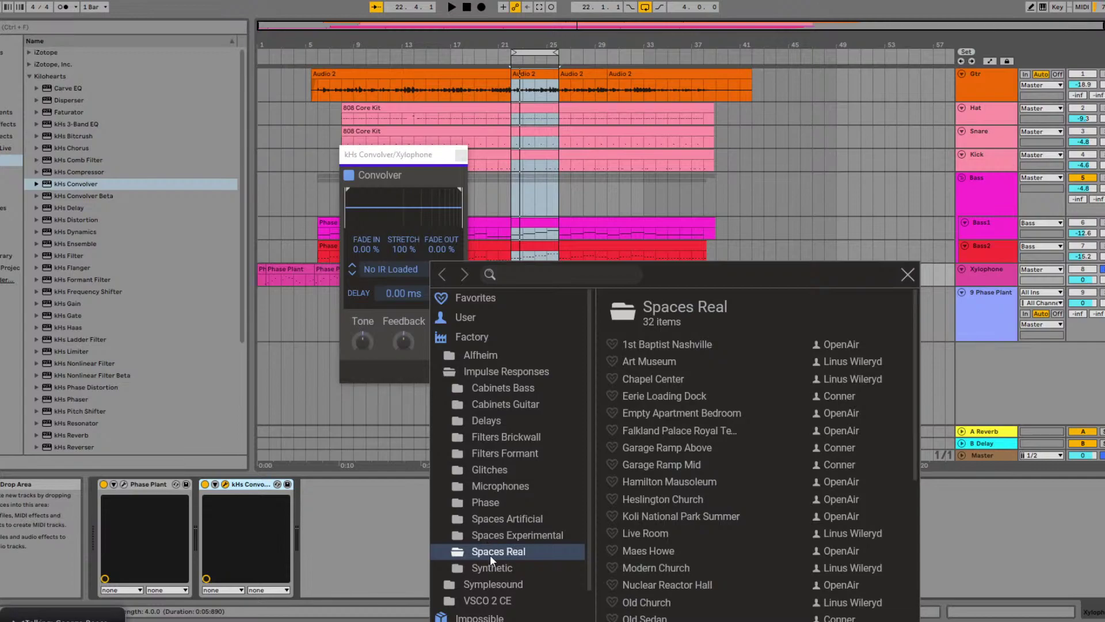
scroll(649, 488, down, 5)
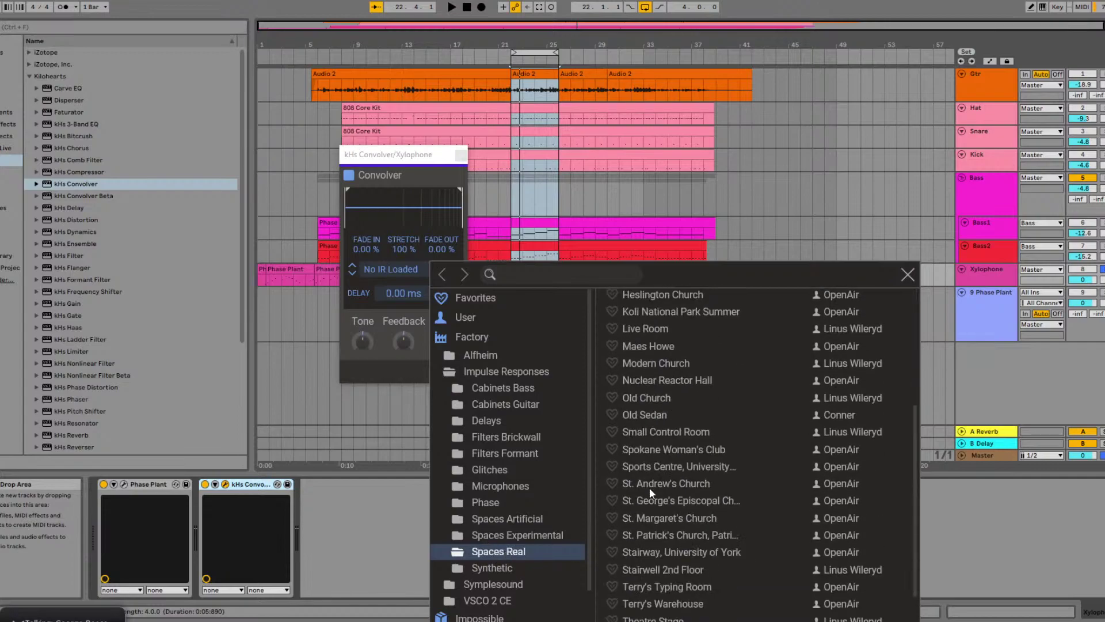
scroll(692, 536, up, 5)
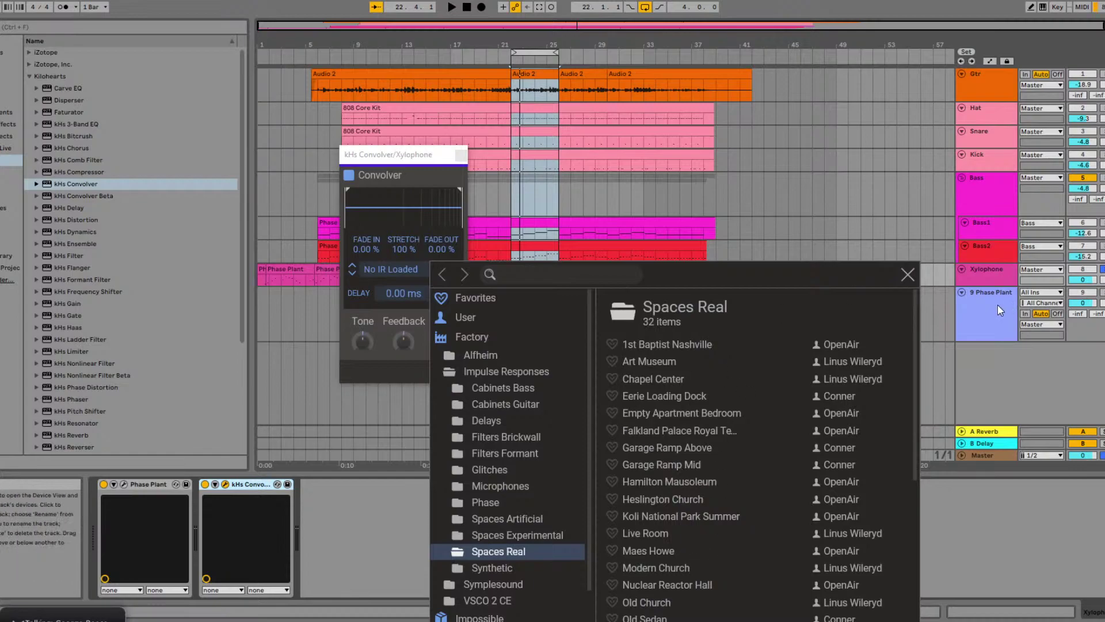
click(985, 279)
key(space)
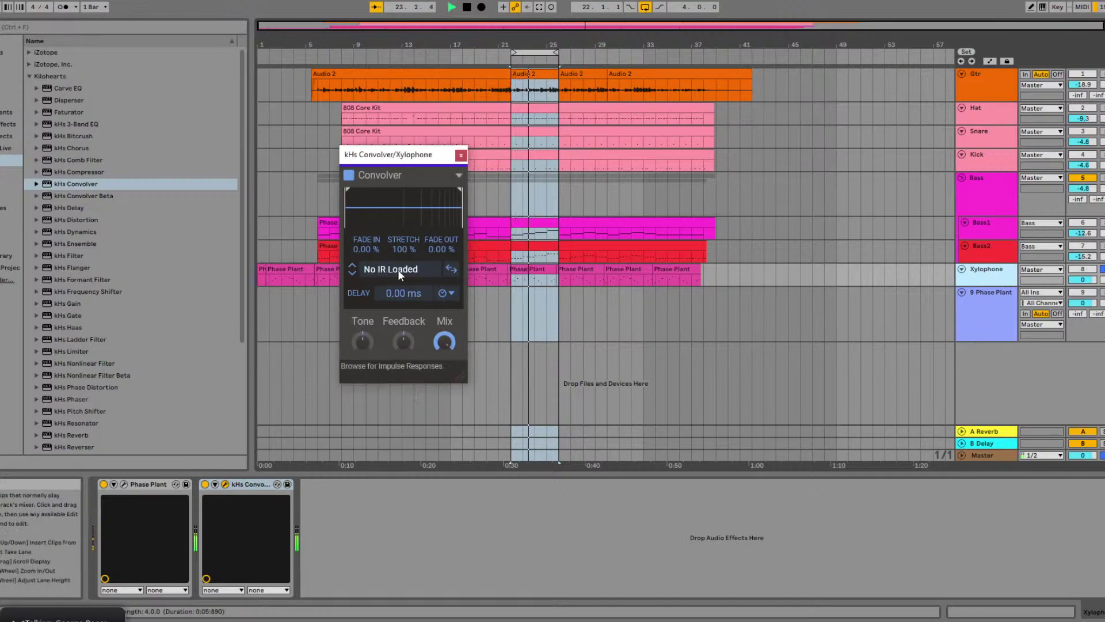
- Load the York Minster impulse response from Spaces Real into the Convolver and lower its Mix to a small amount
click(380, 269)
scroll(669, 544, down, 5)
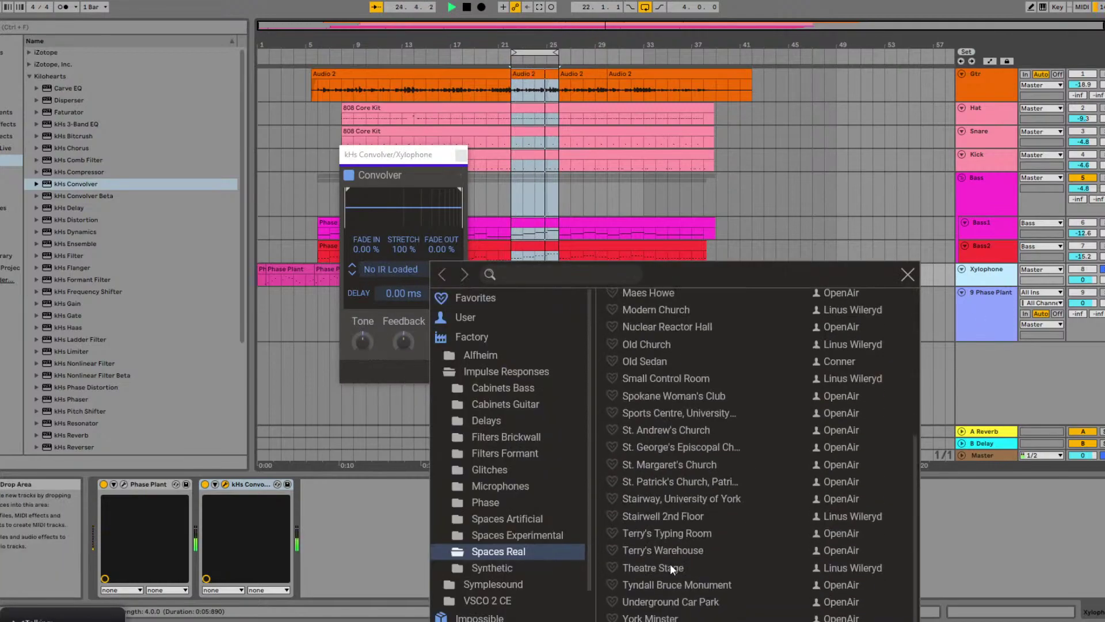
click(664, 617)
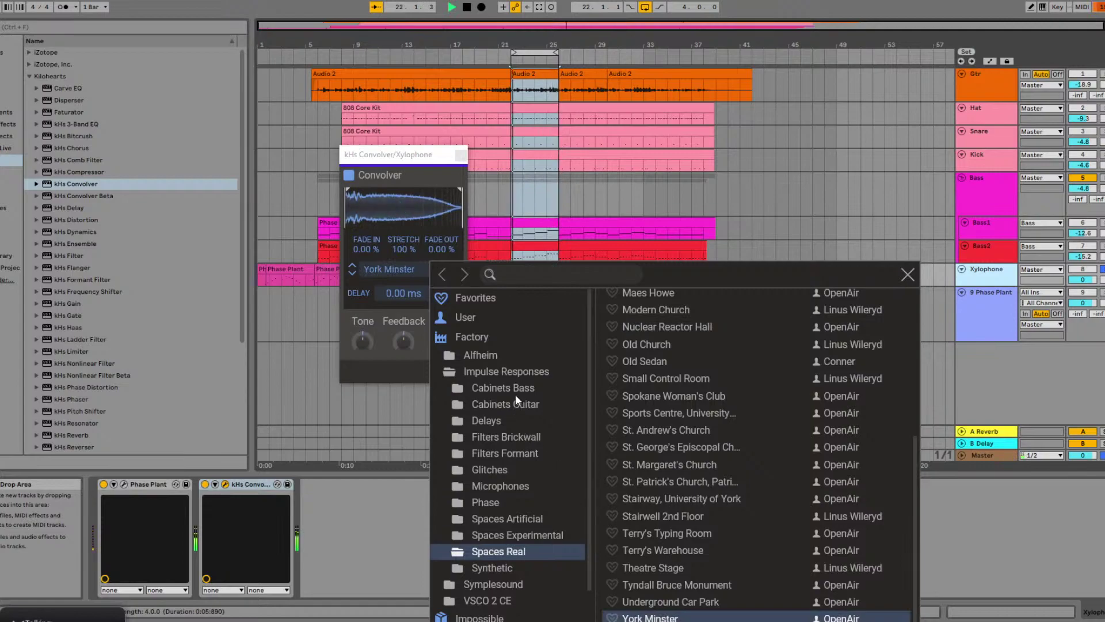
click(402, 162)
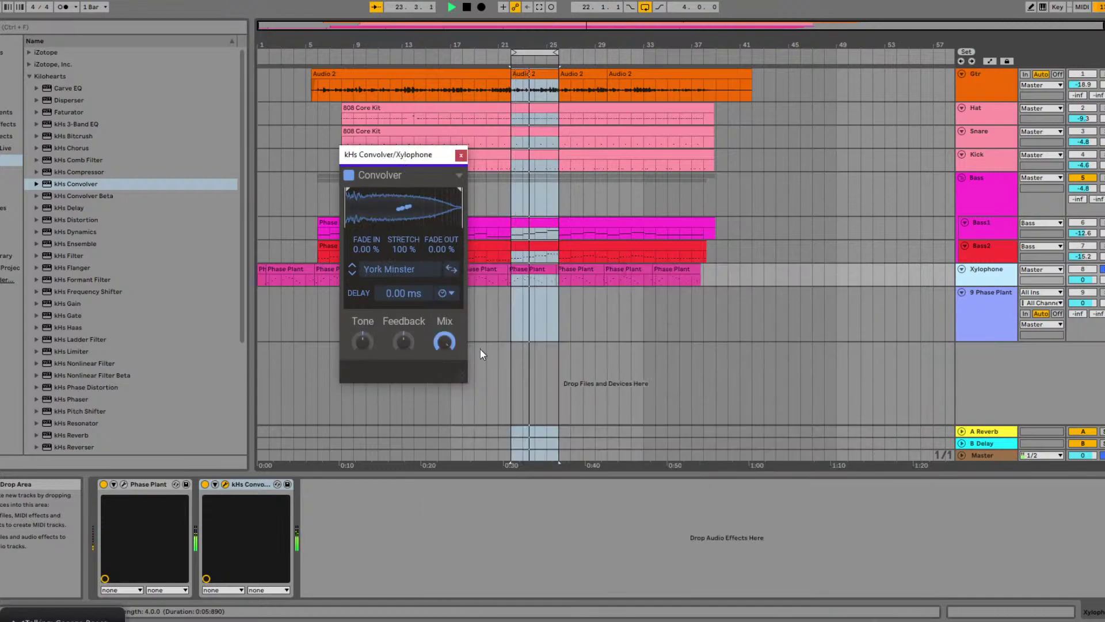
drag(445, 342, 451, 325)
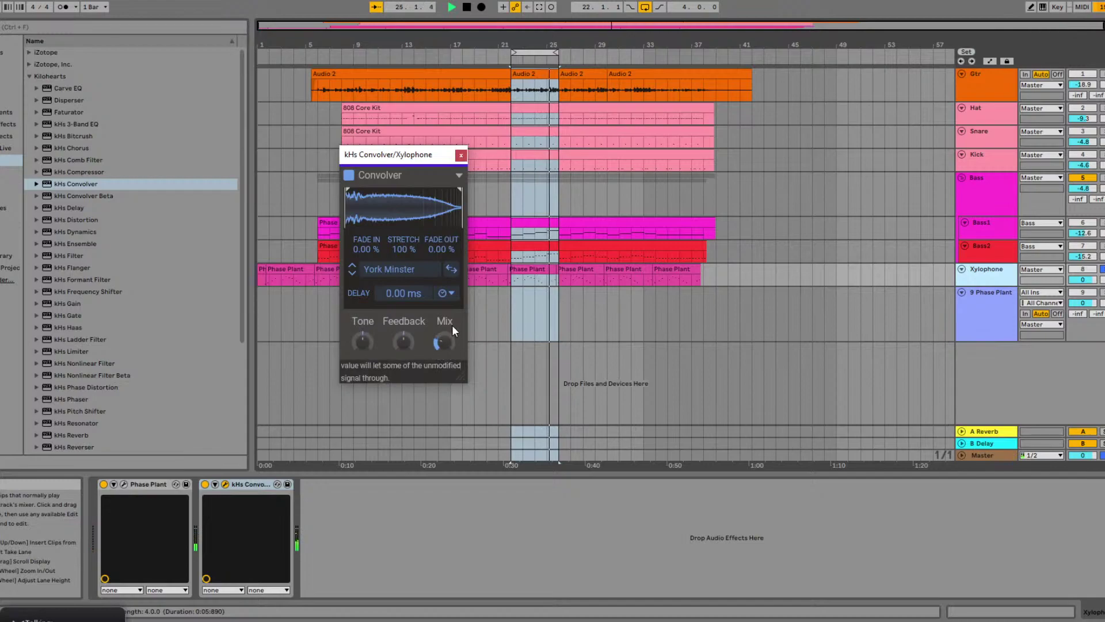
- Audition the Small Control Room, Eerie Loading Dock, St. George's Episcopal and Chapel Center impulse responses in the Convolver, and stop playback
click(397, 269)
click(665, 375)
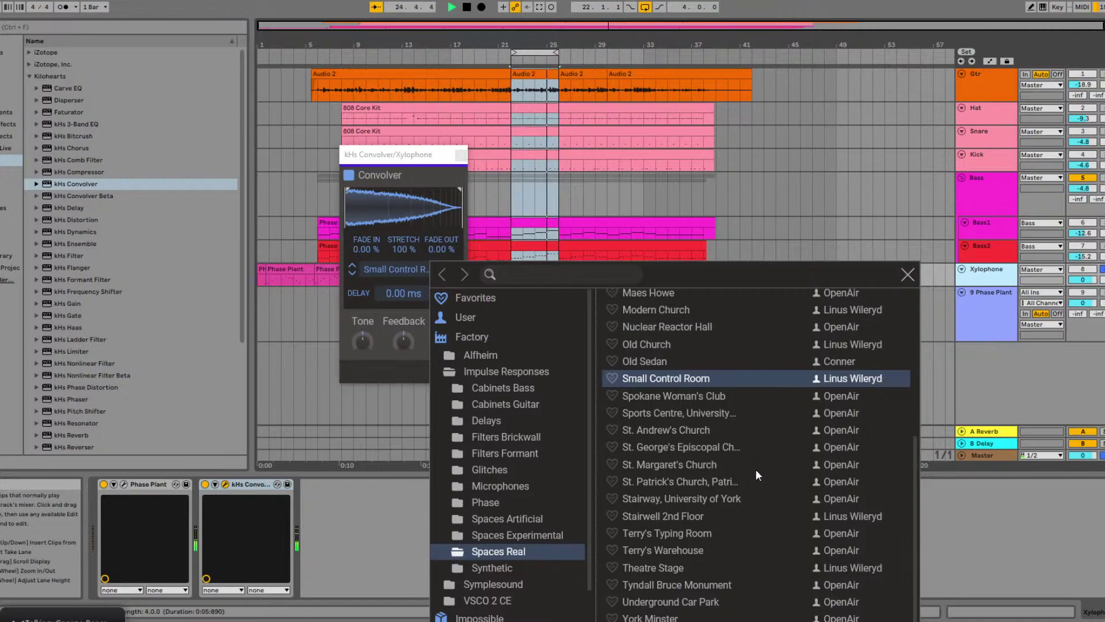
scroll(675, 499, up, 4)
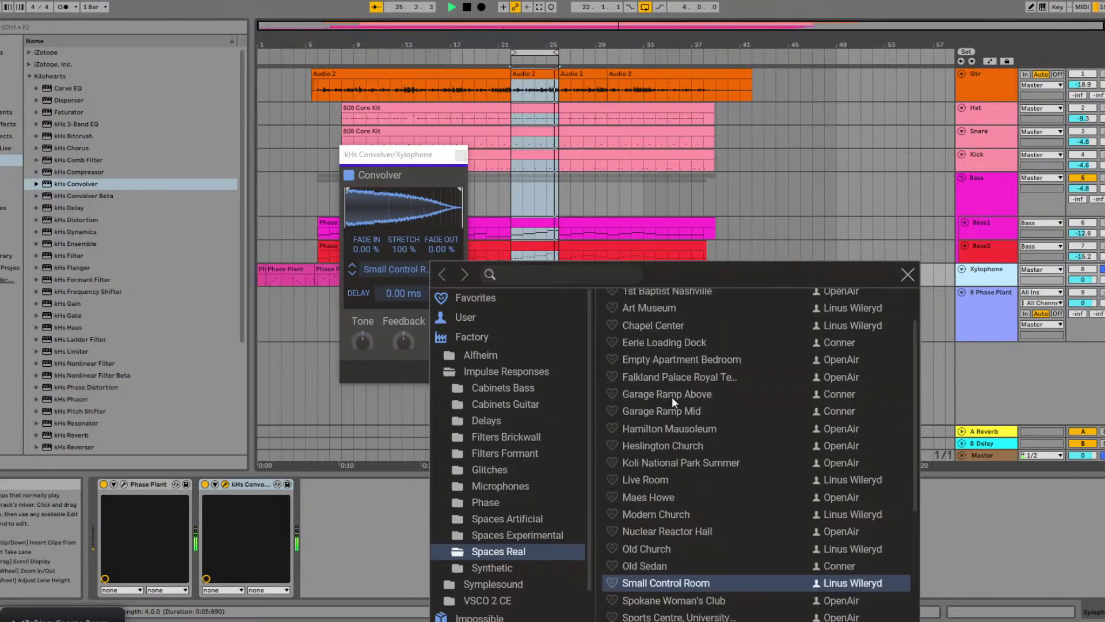
click(671, 342)
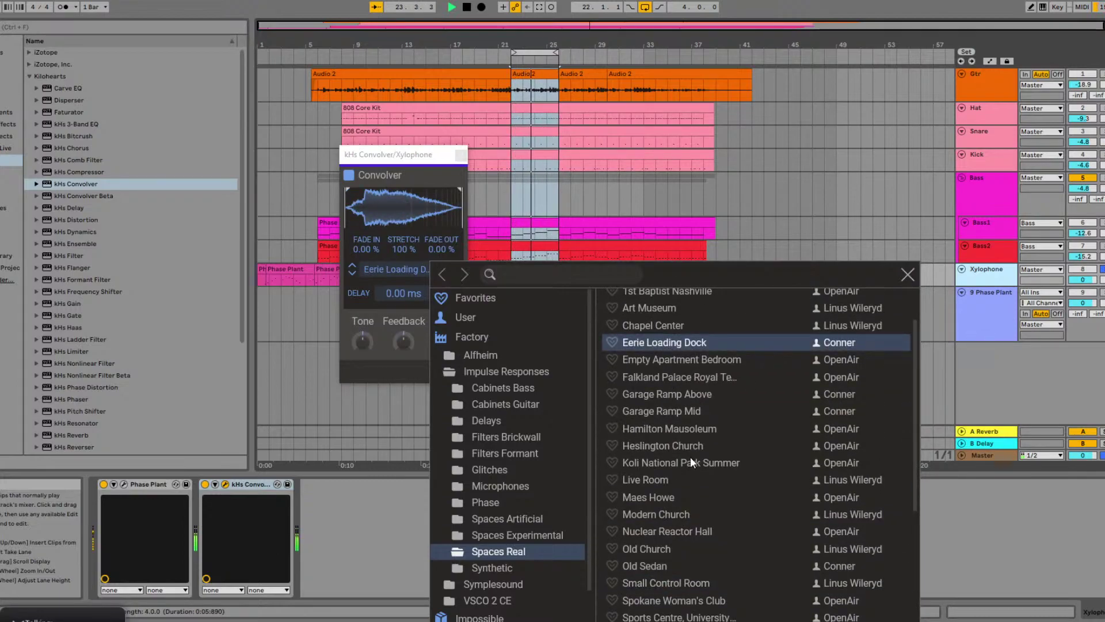
scroll(675, 451, down, 4)
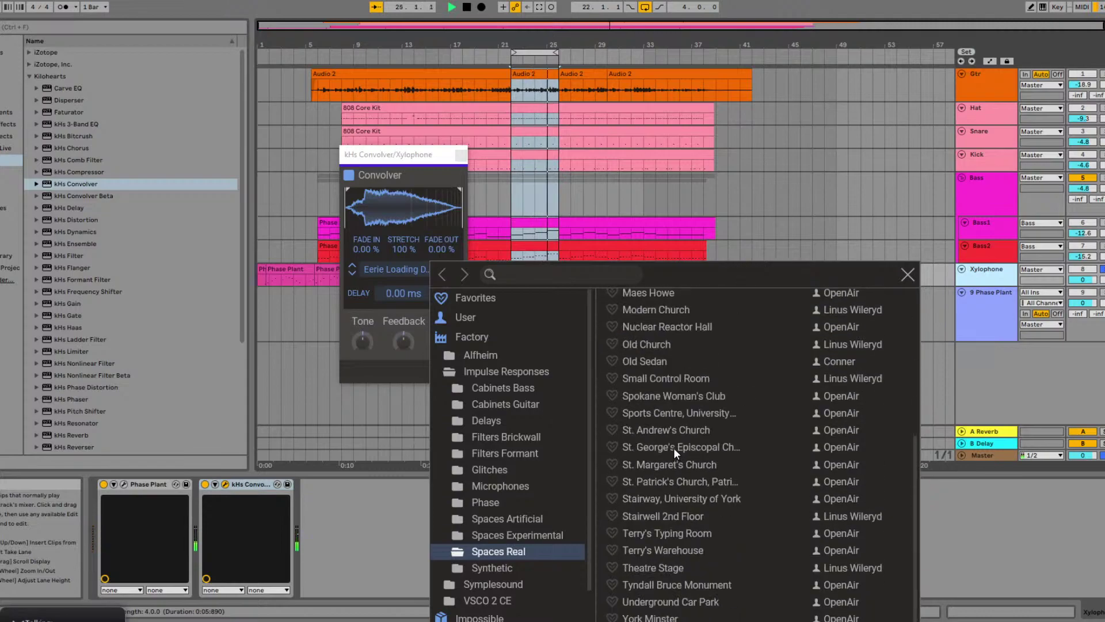
click(675, 447)
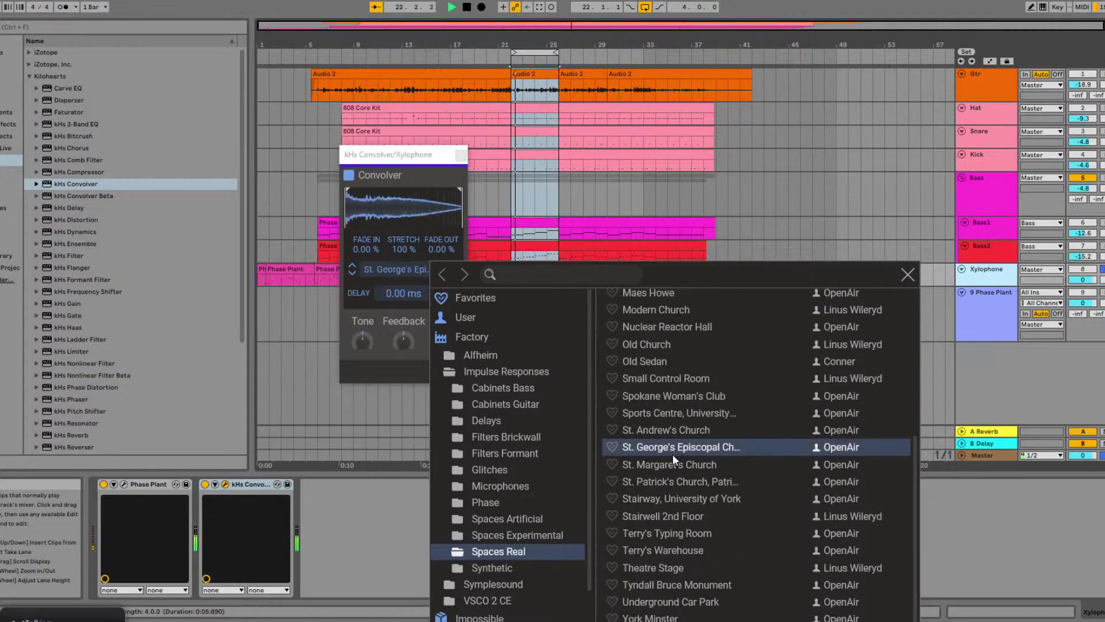
scroll(673, 451, up, 5)
click(658, 380)
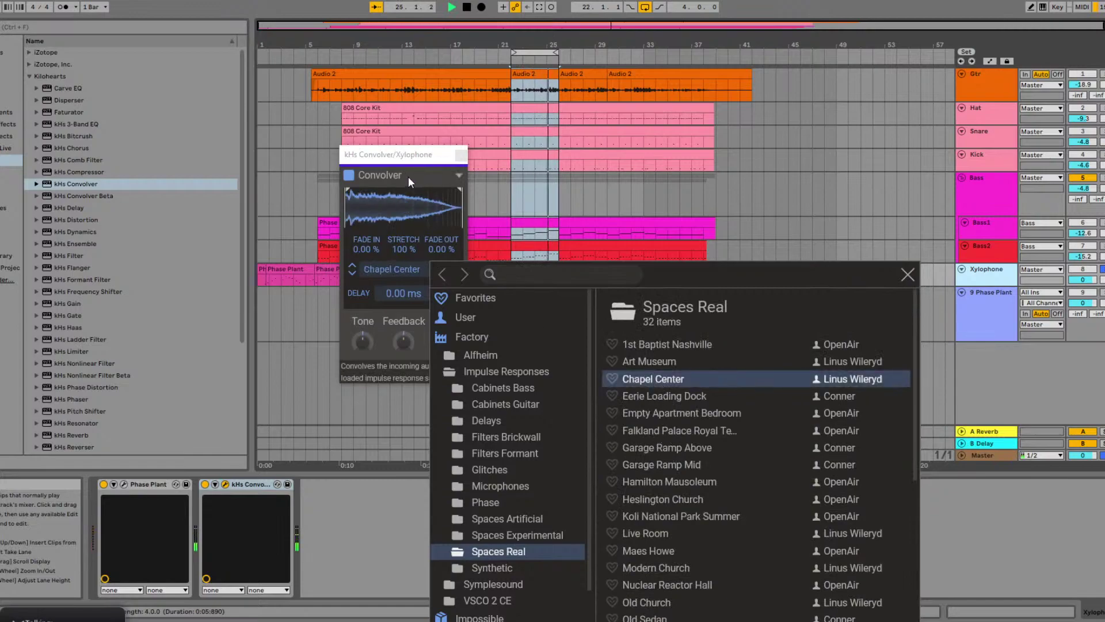
key(space)
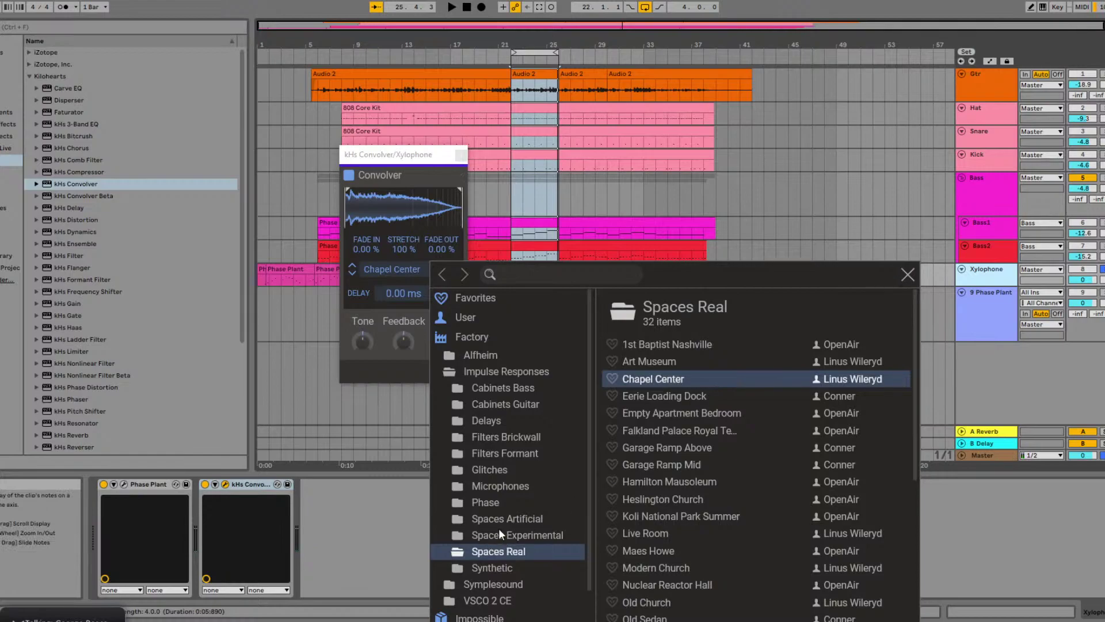
- Load Silver Chamber from the Spaces Artificial folder into the Convolver and raise its Mix slightly during playback
click(512, 518)
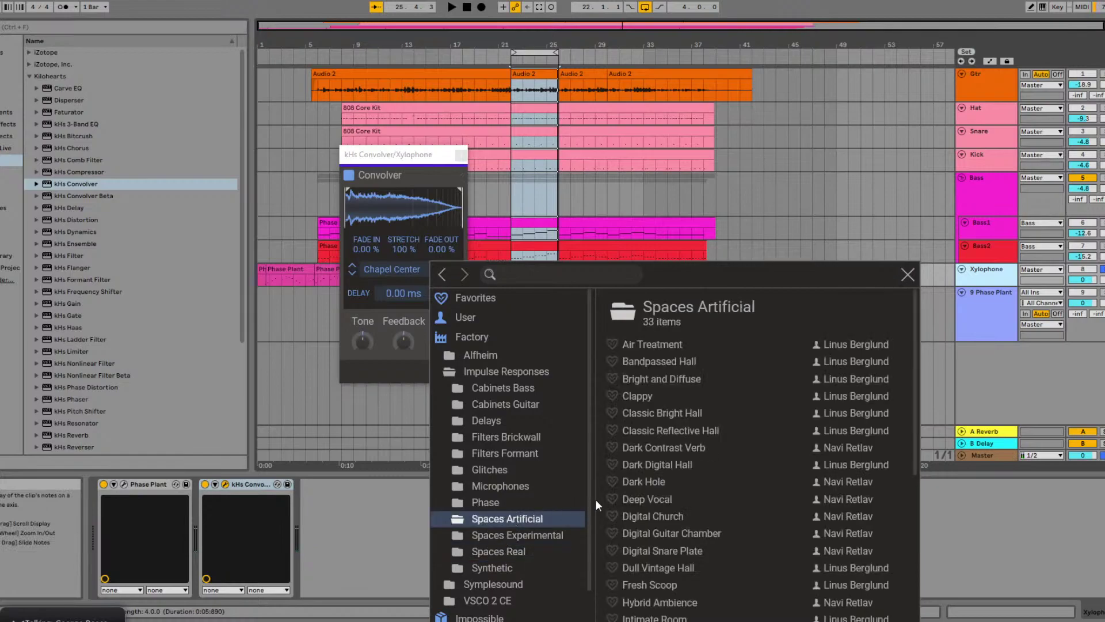
scroll(688, 439, down, 5)
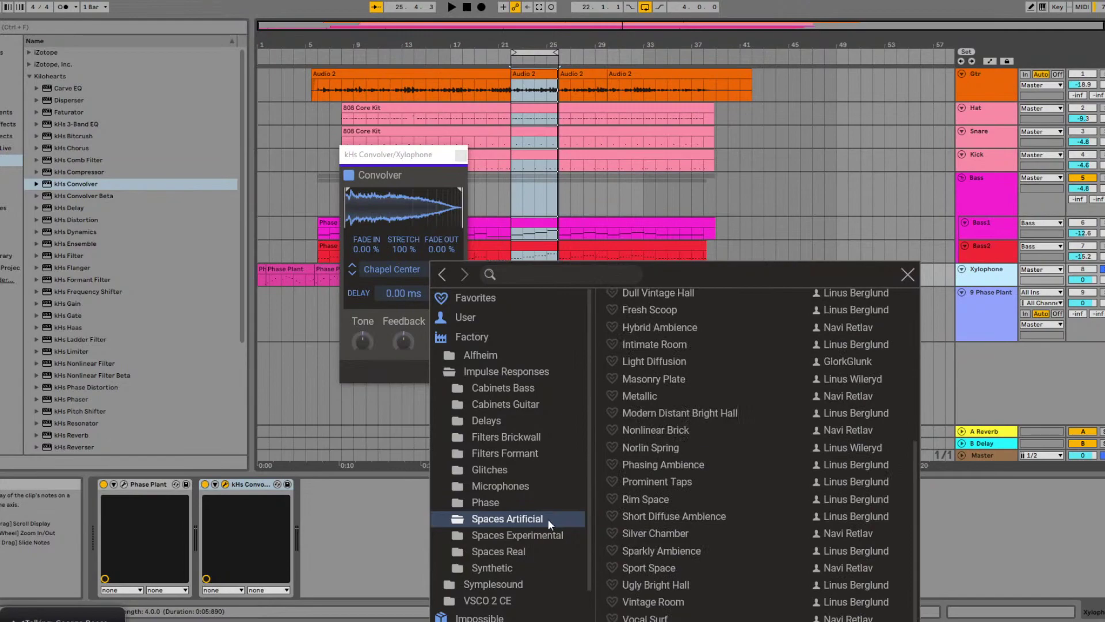
click(660, 533)
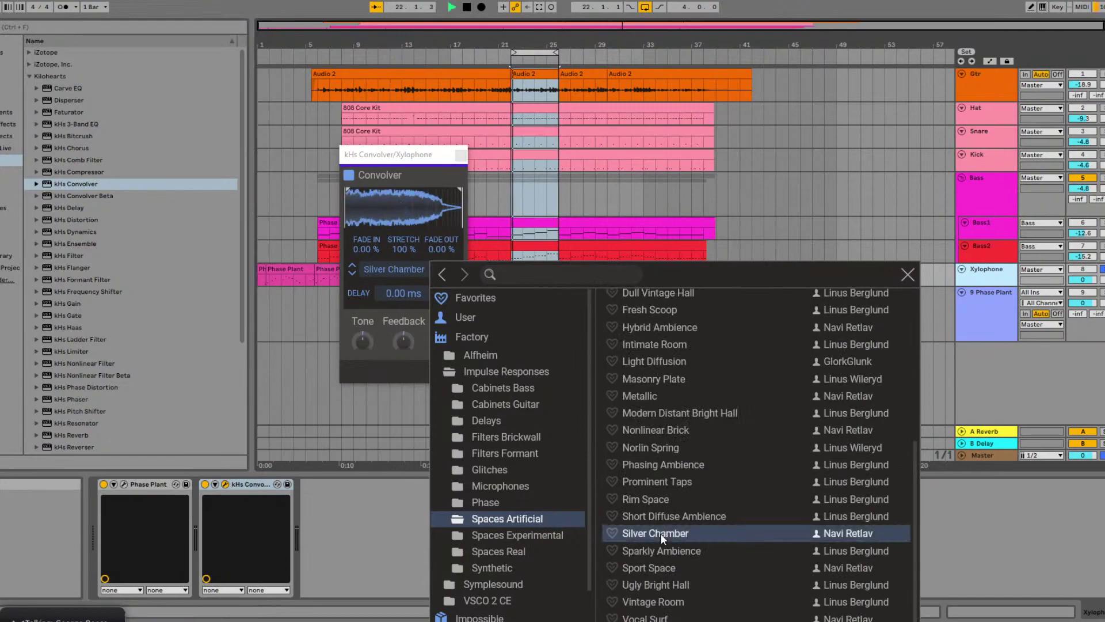
click(426, 330)
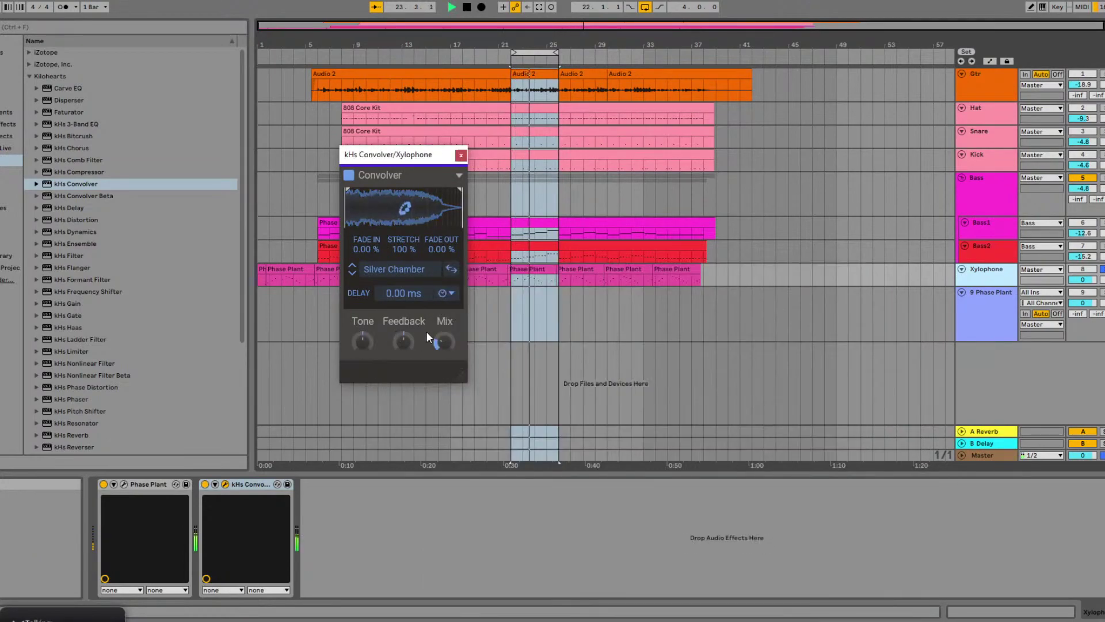
drag(443, 349, 433, 322)
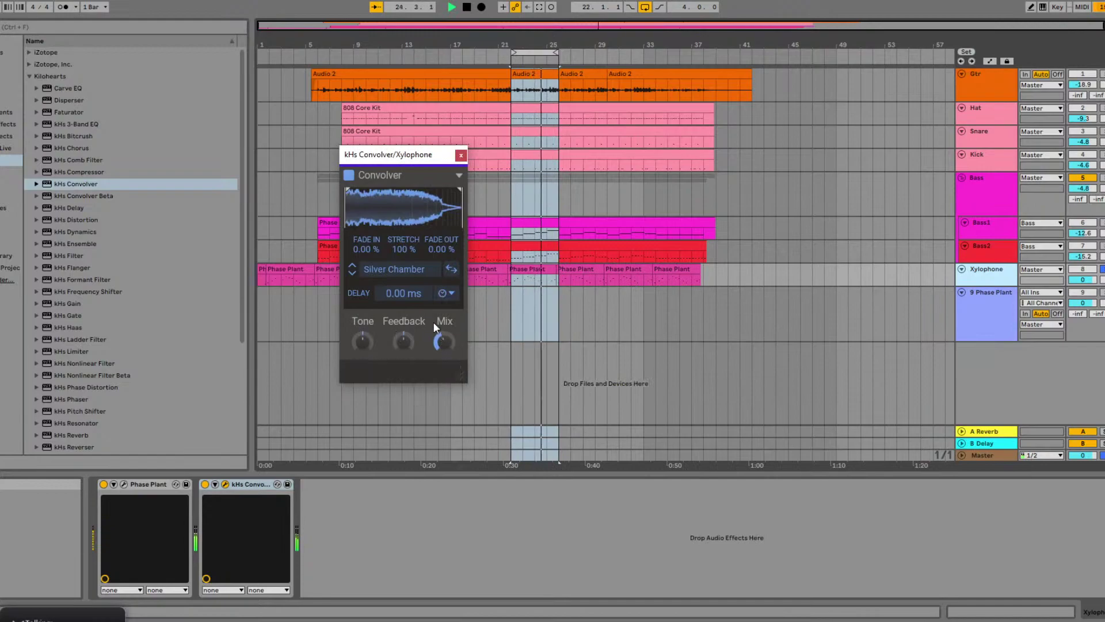
- Audition Phasing Ambience and Vocal Surf from Spaces Artificial, and load Bright and Diffuse into the Convolver
click(406, 269)
click(647, 465)
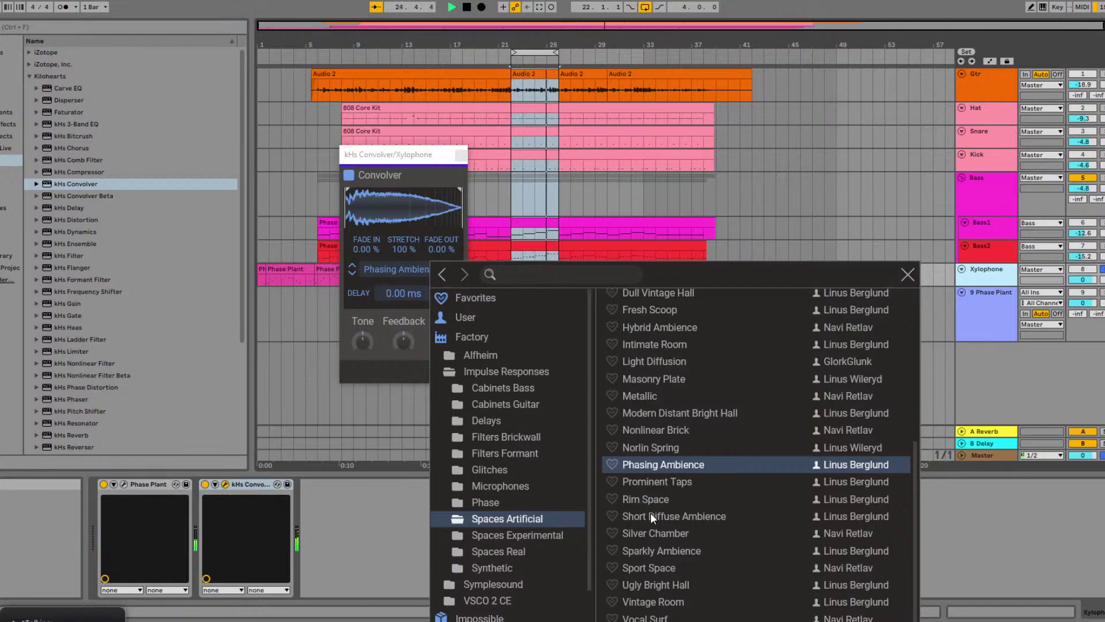
click(653, 618)
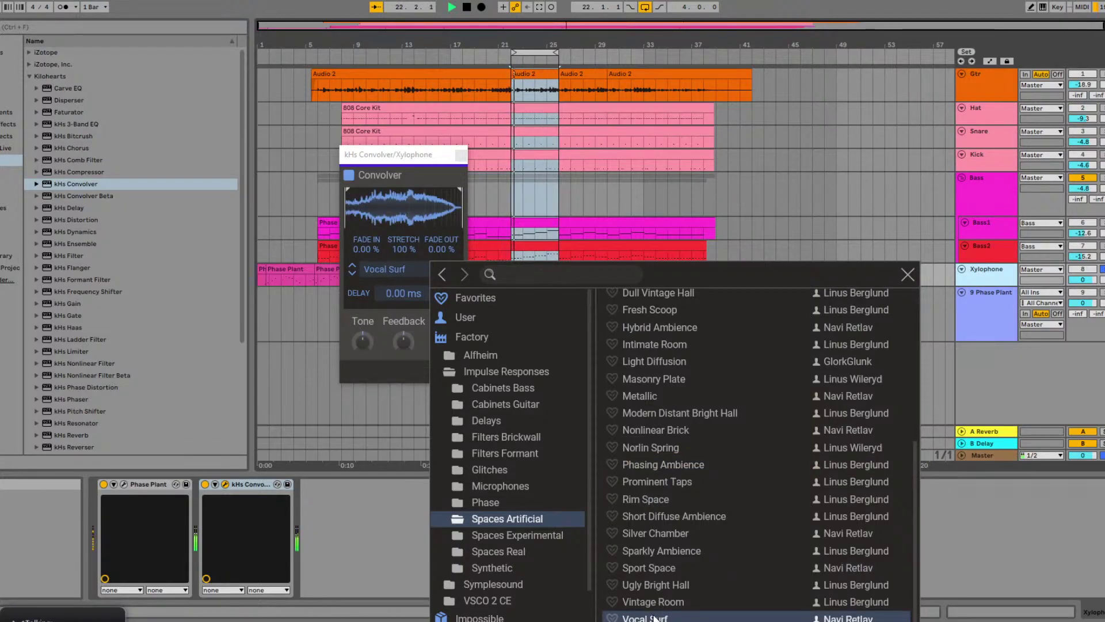
scroll(677, 553, up, 5)
scroll(657, 431, up, 1)
click(643, 377)
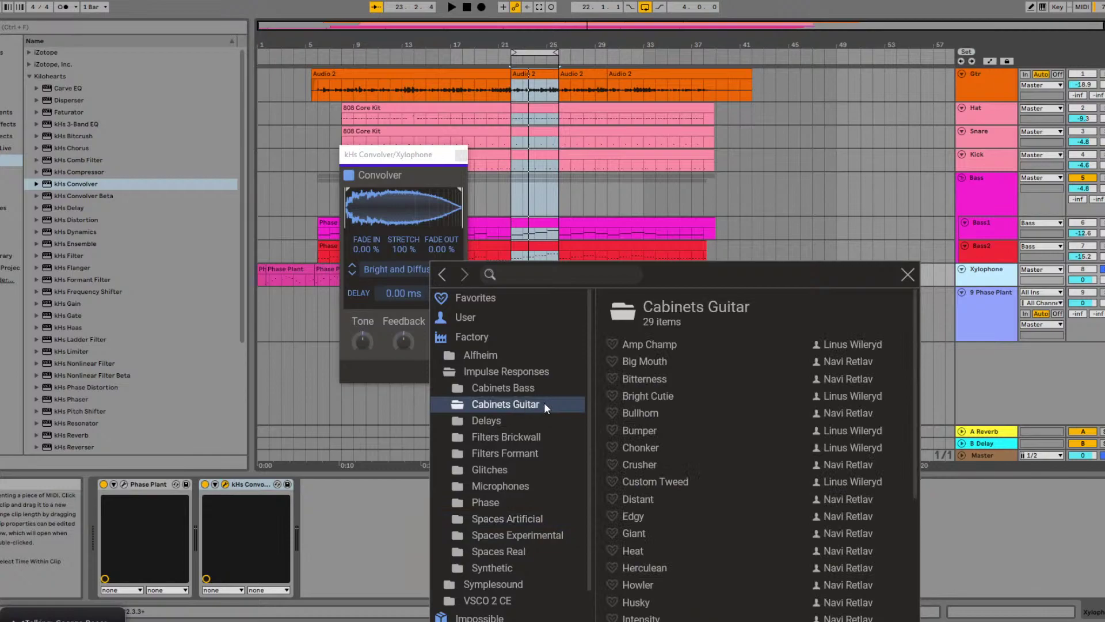
- Close the impulse response browser and switch from OBS back to the Xylophone track's devices in Ableton Live
click(908, 274)
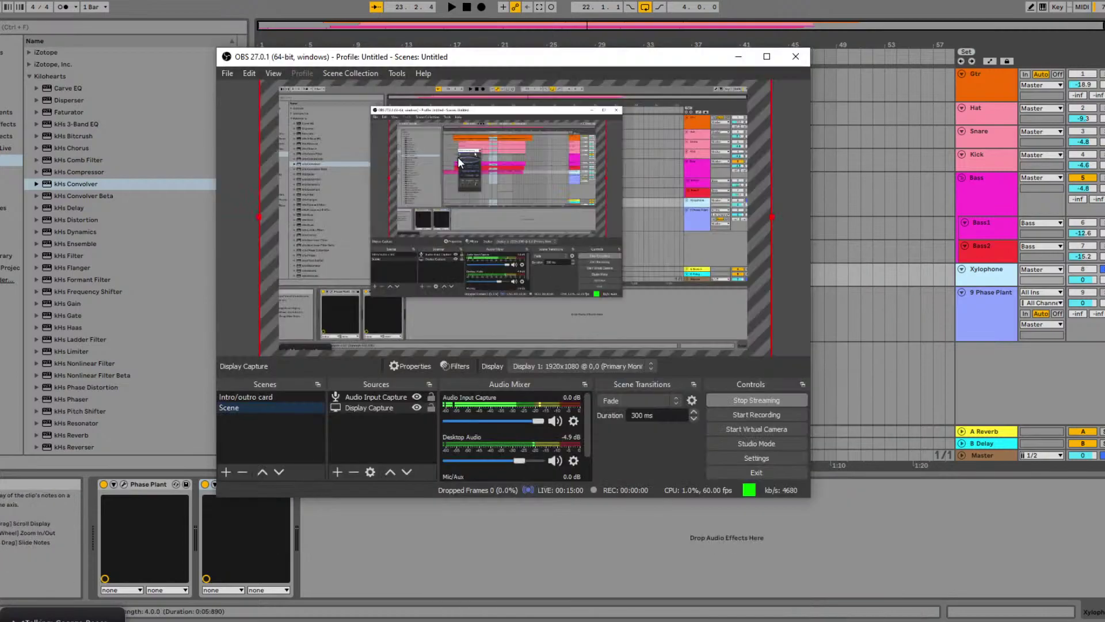
key(alt+Tab)
click(222, 531)
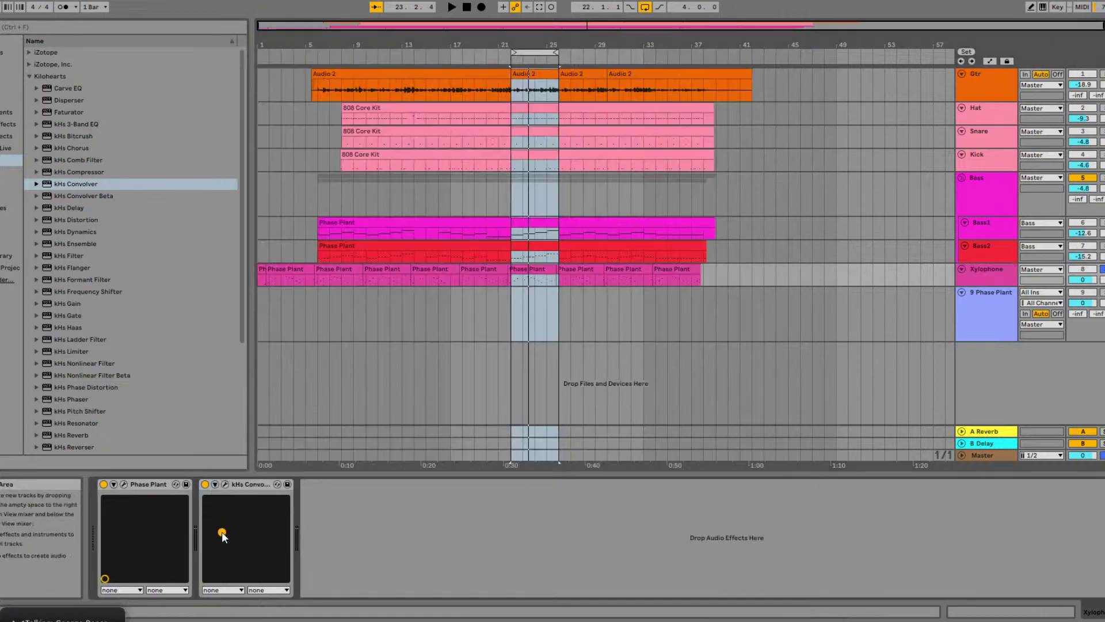
- Bypass the Convolver on the Xylophone track and play the loop with the Gtr track selected
click(205, 484)
click(986, 88)
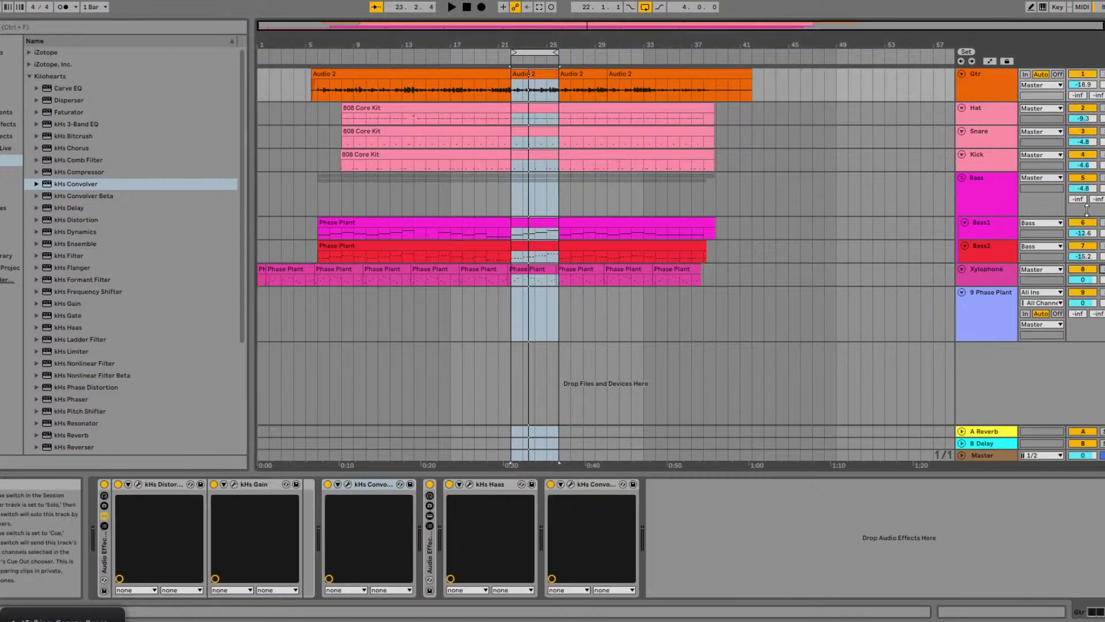
key(space)
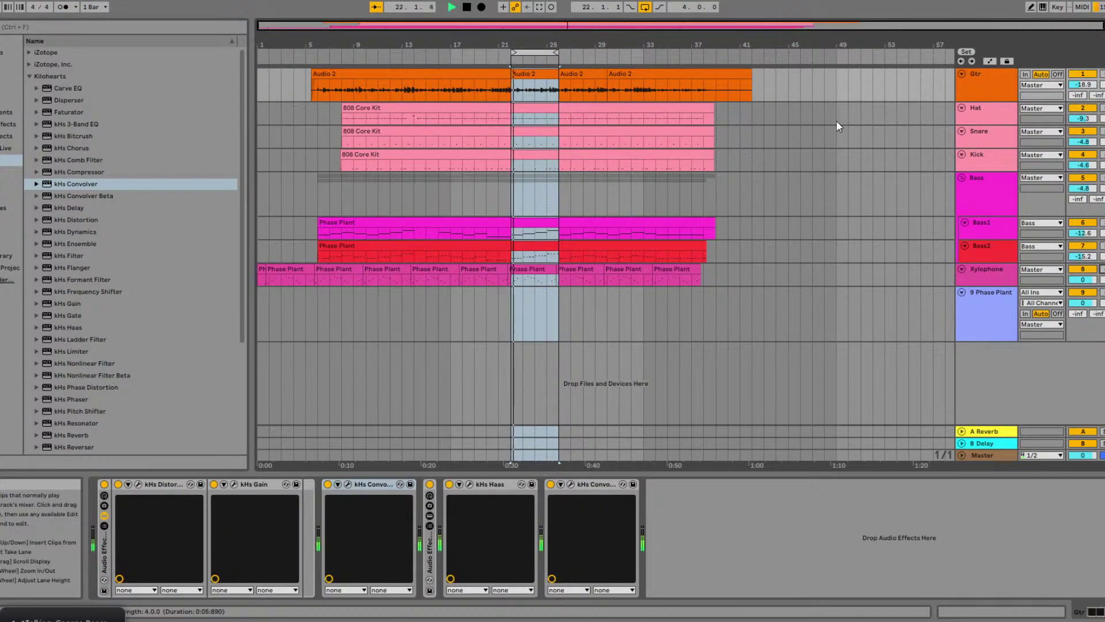
click(977, 90)
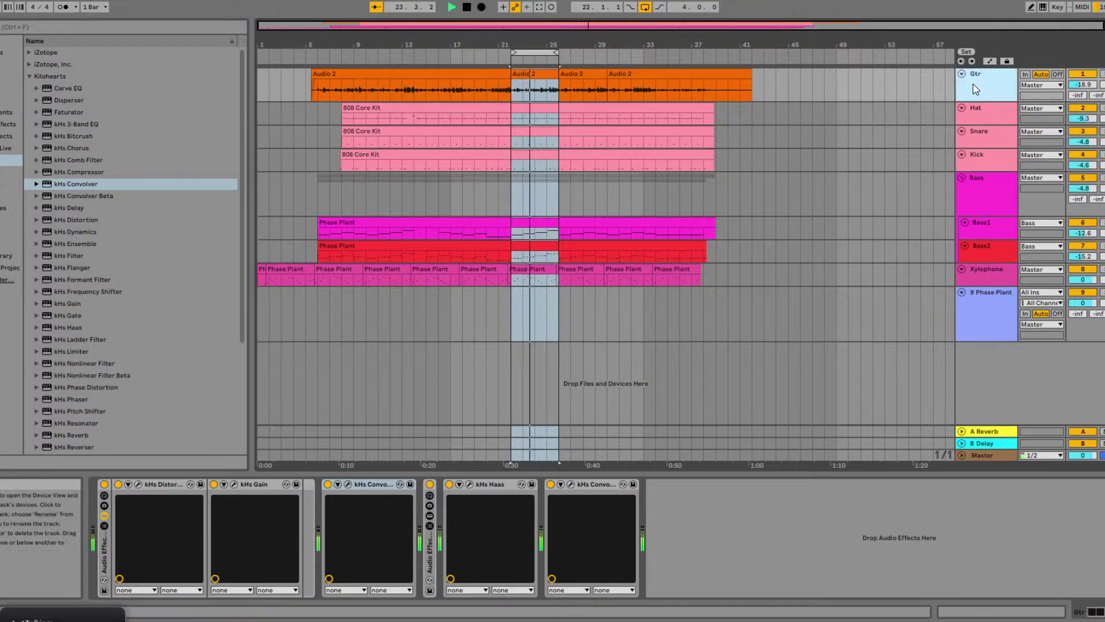
- Open the Xylophone track's Phase Plant during playback, check it, and close its window
click(993, 278)
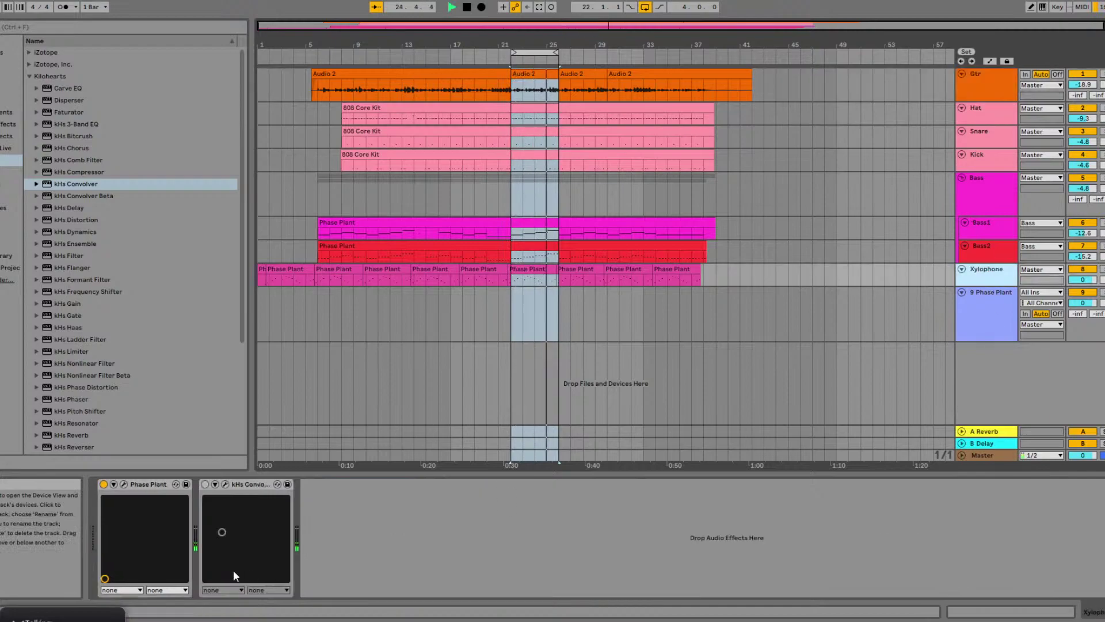
click(123, 484)
click(496, 159)
click(606, 159)
click(813, 40)
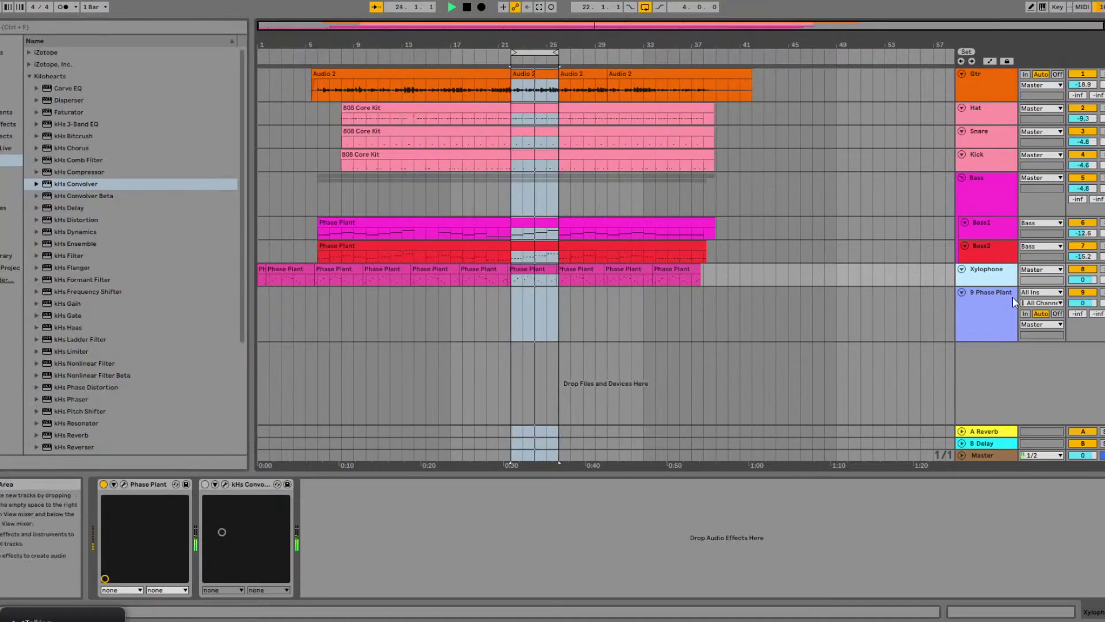
- Solo the Gtr track and open the first Convolver in its device chain
click(986, 92)
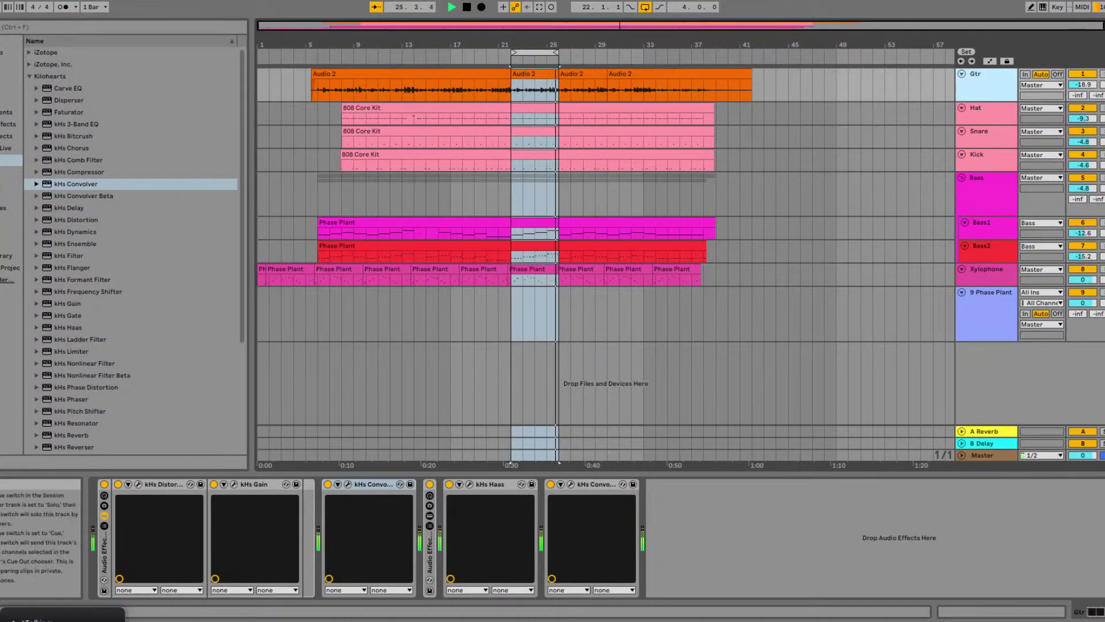
click(1102, 74)
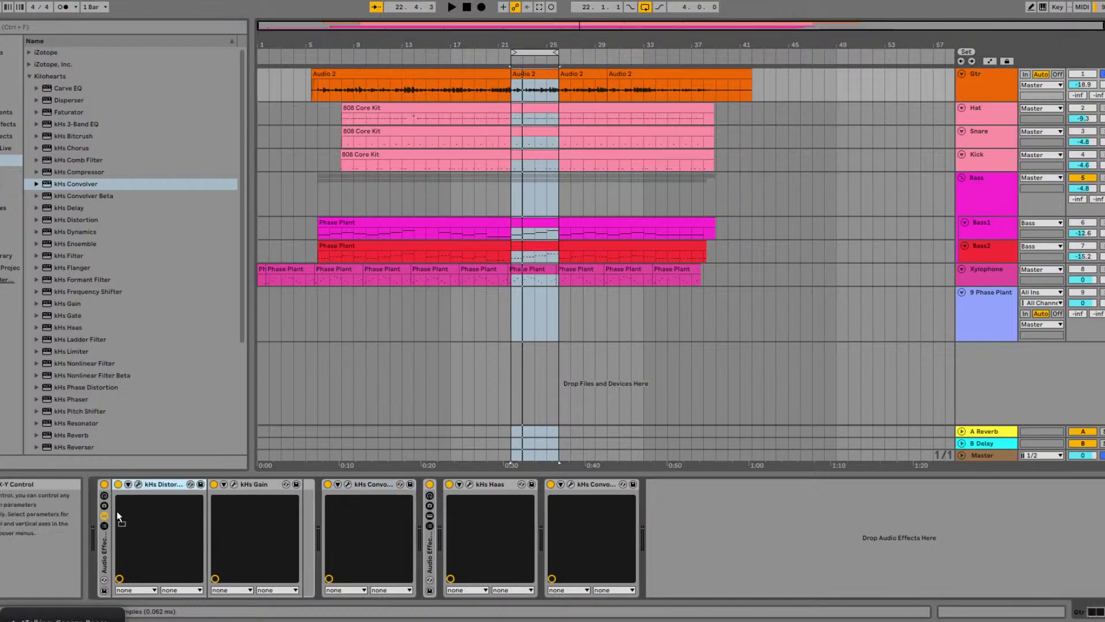
click(371, 484)
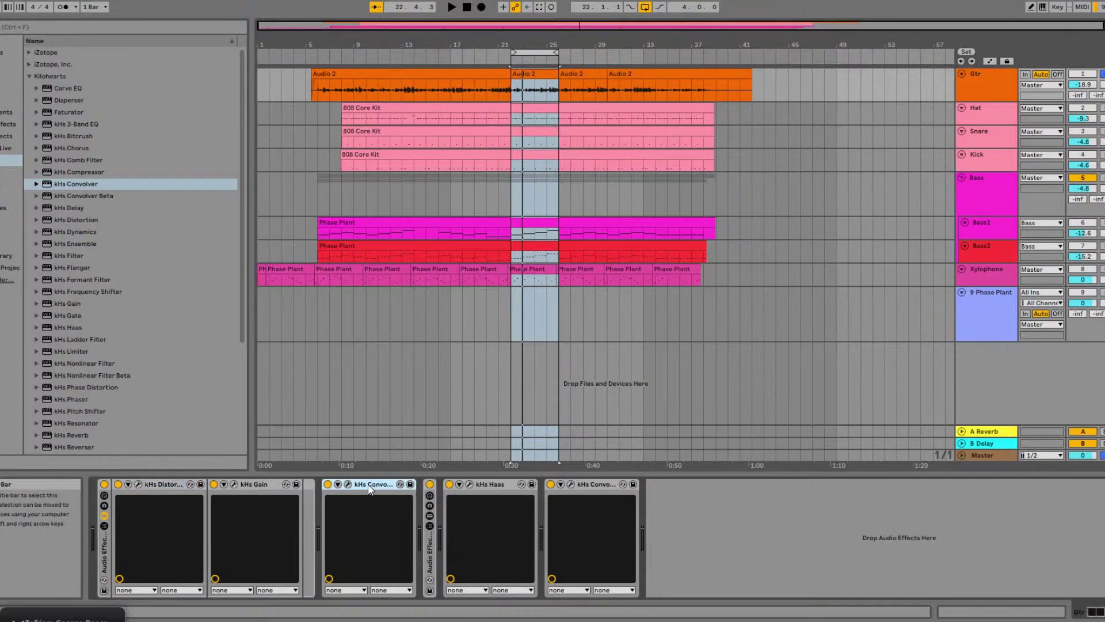
click(348, 484)
- Browse the Cabinets Guitar impulse responses available to the Gtr track's first Convolver
click(452, 281)
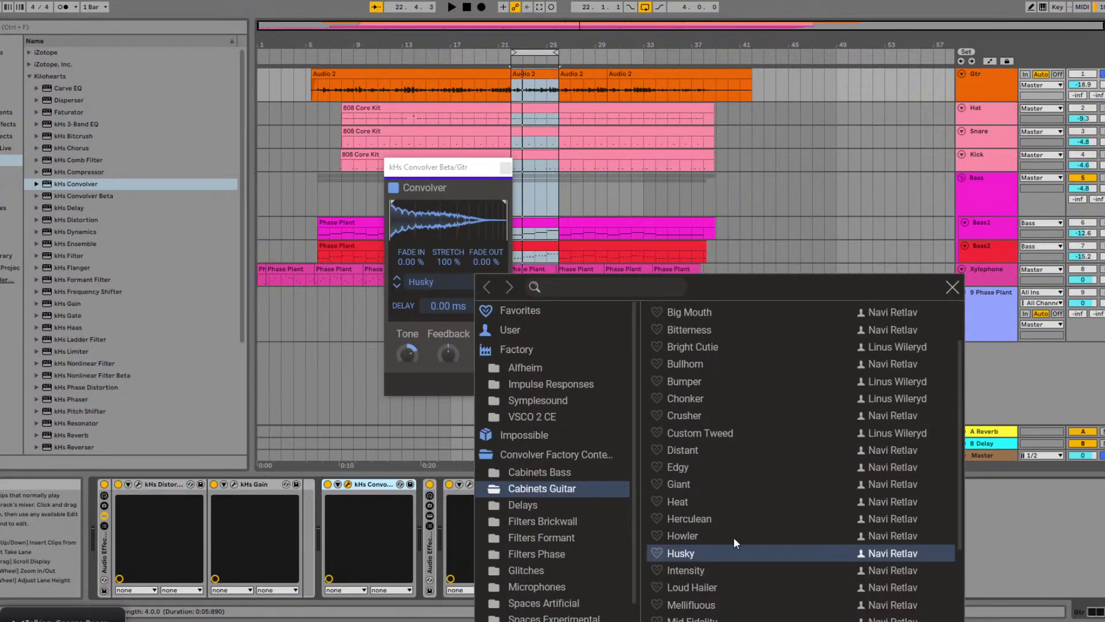
scroll(692, 551, up, 3)
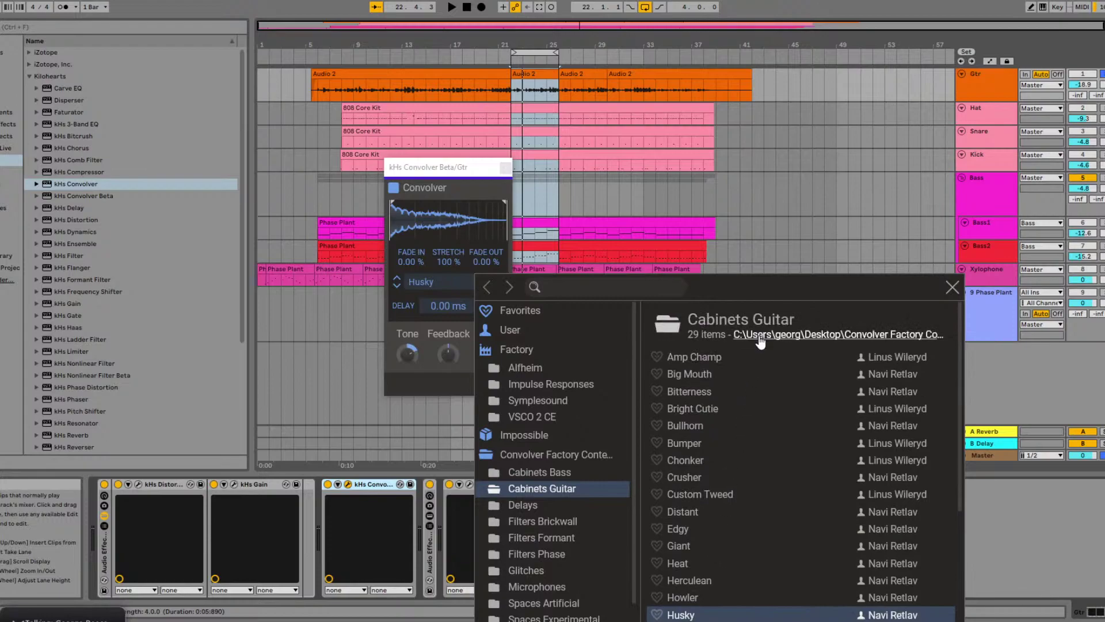
scroll(749, 389, down, 5)
scroll(744, 489, up, 4)
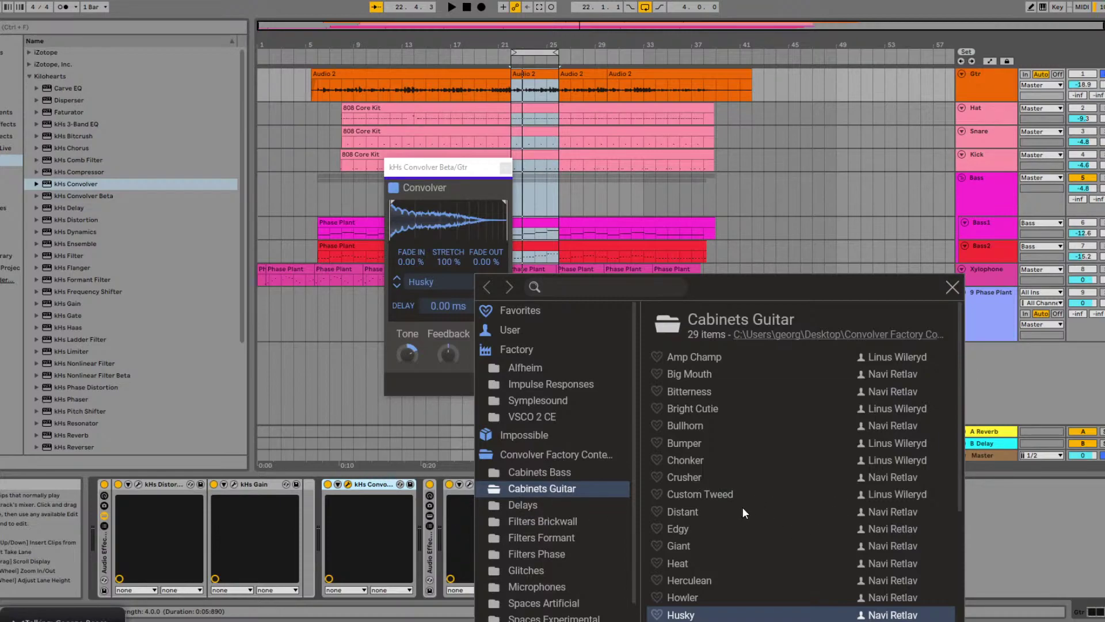
- Bypass the Distortion, Gain, Haas and both Convolver devices on the Gtr track
click(327, 484)
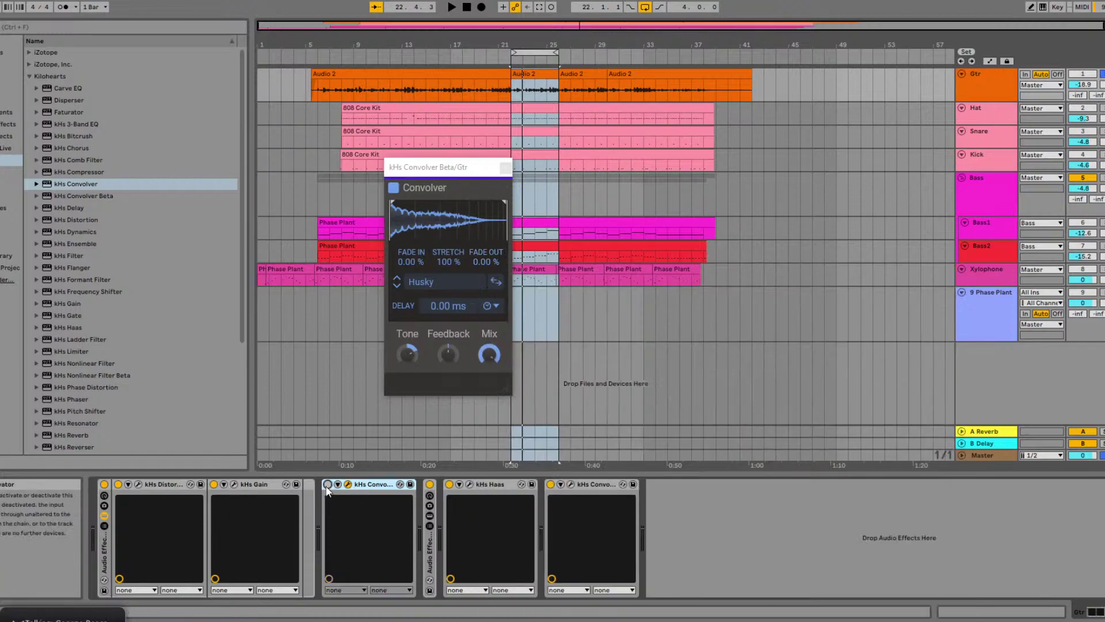
click(214, 484)
click(449, 484)
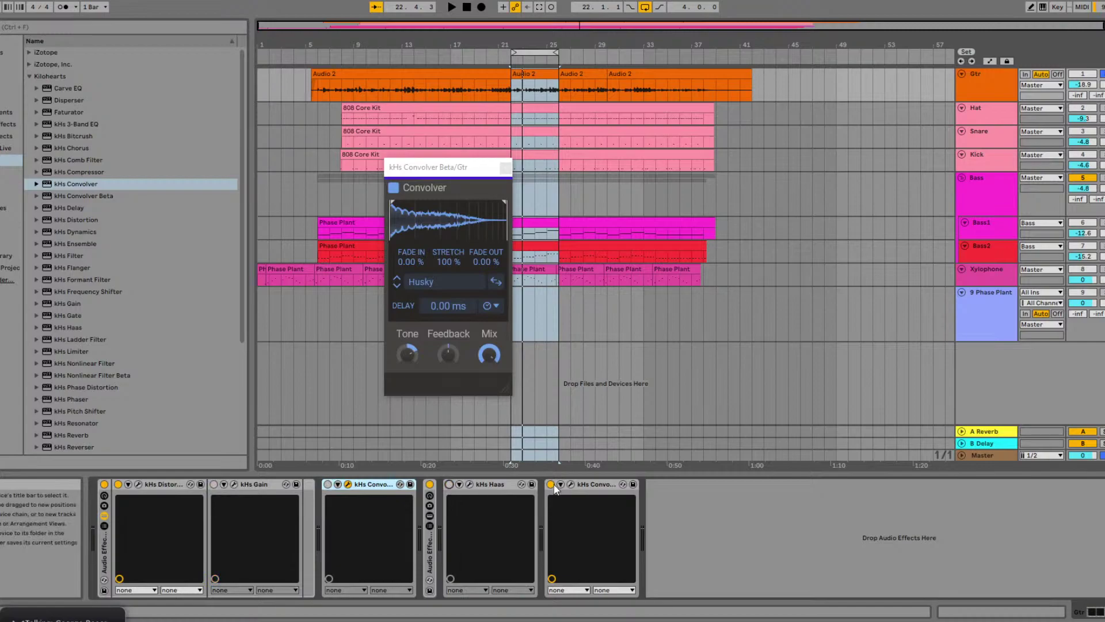
click(584, 484)
click(550, 485)
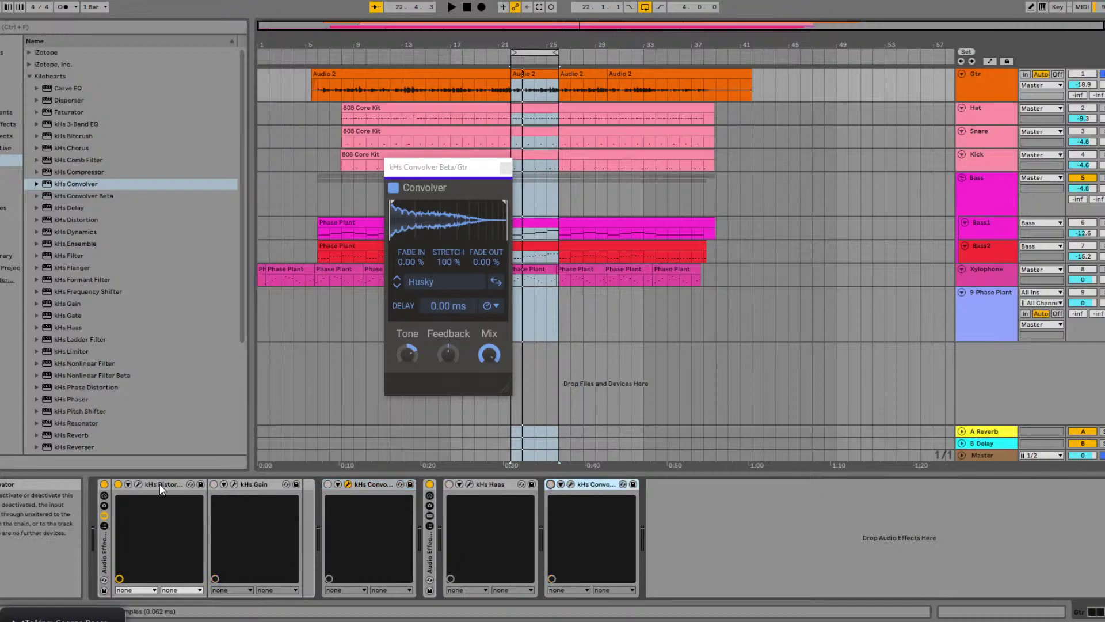
click(119, 484)
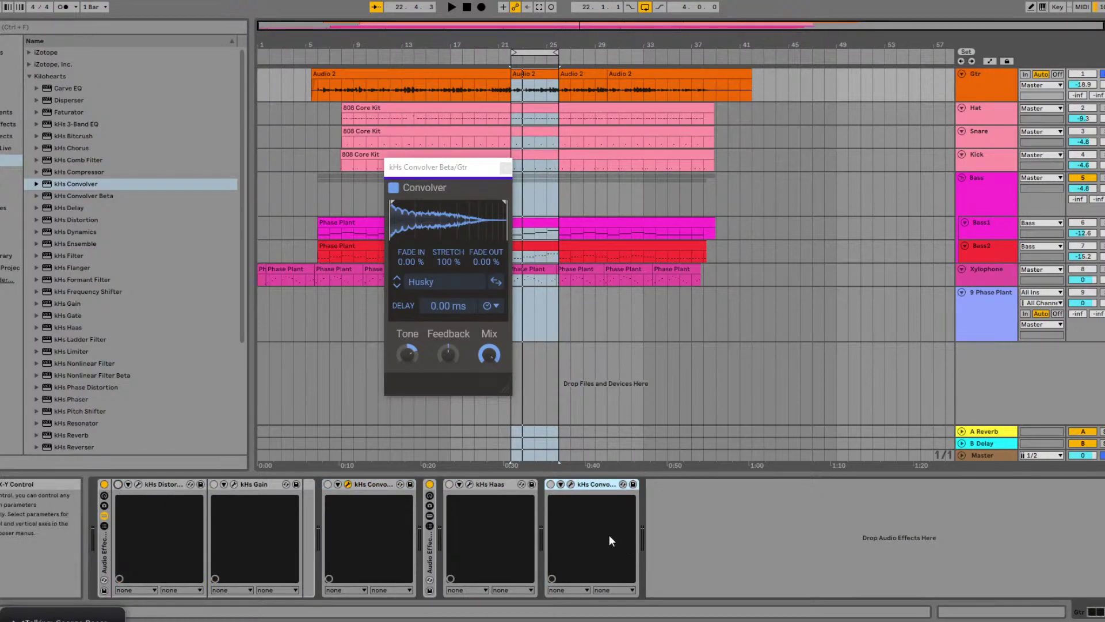
- Play the loop and re-enable the Gtr track's Distortion, Gain and first Convolver one after another
key(space)
click(118, 484)
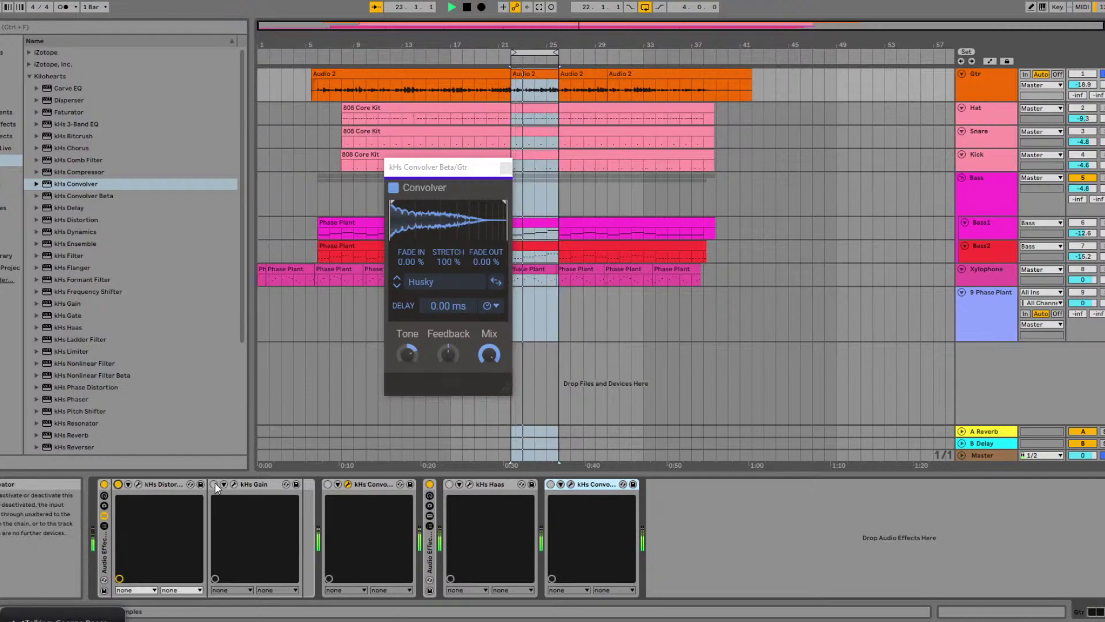
click(214, 484)
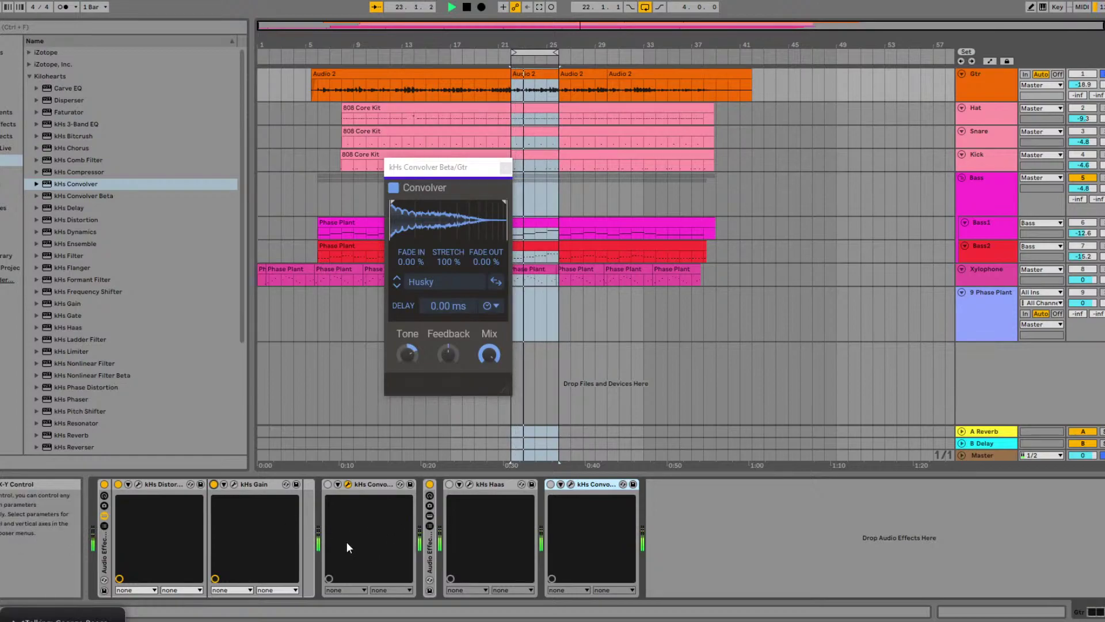
click(327, 485)
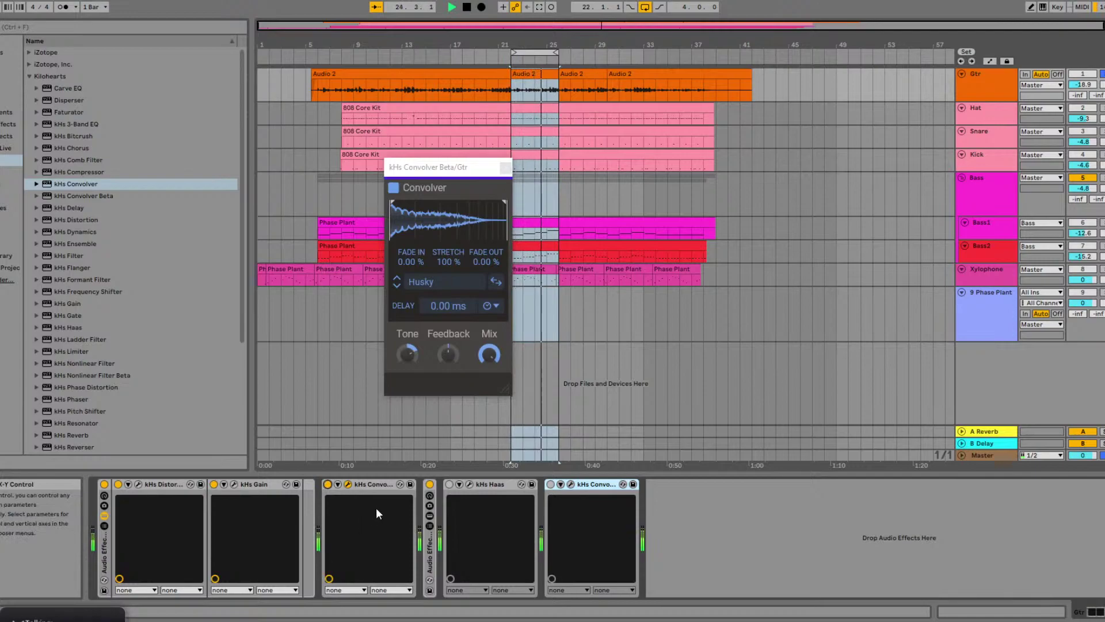
- Audition Custom Tweed, Sour, Mid Fidelity and Bright Cutie from Cabinets Guitar in the first Convolver, and reload Husky
click(444, 282)
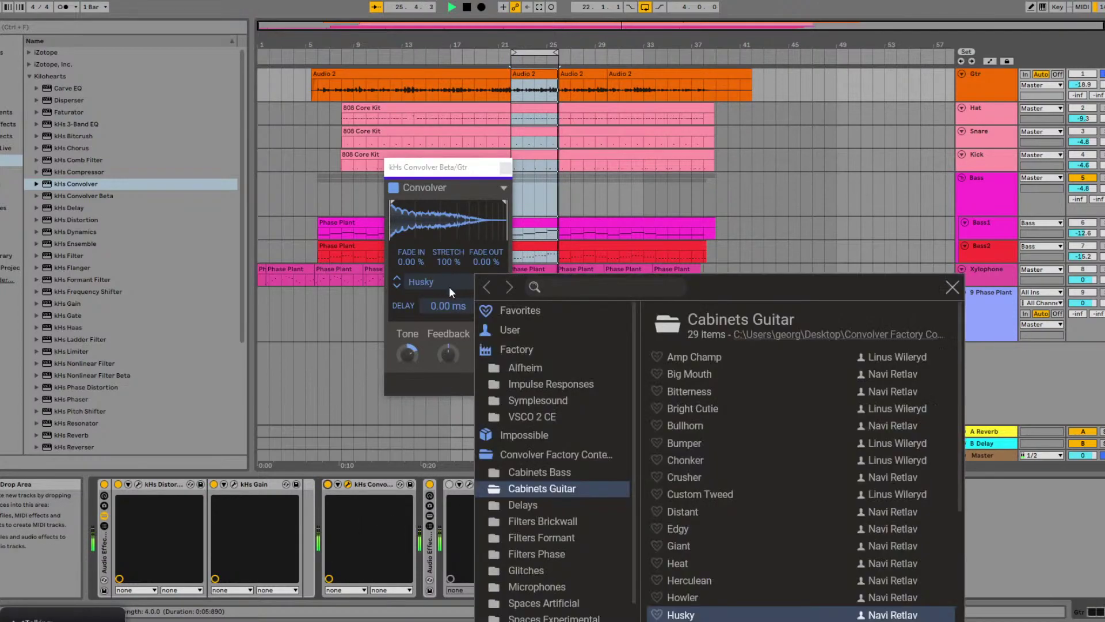
click(699, 492)
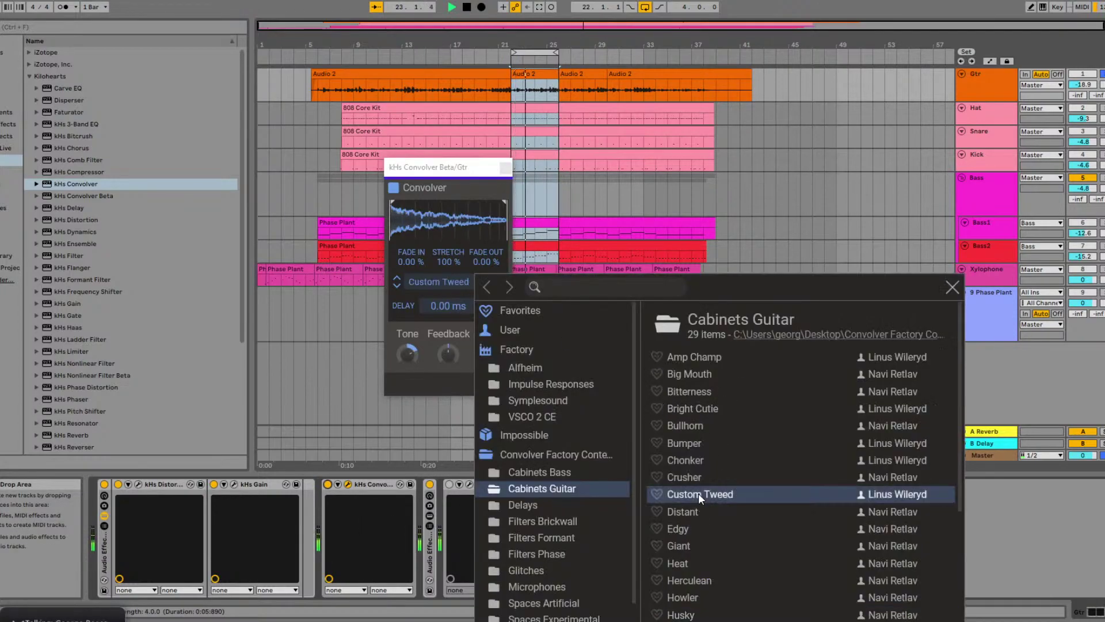
scroll(702, 574, down, 4)
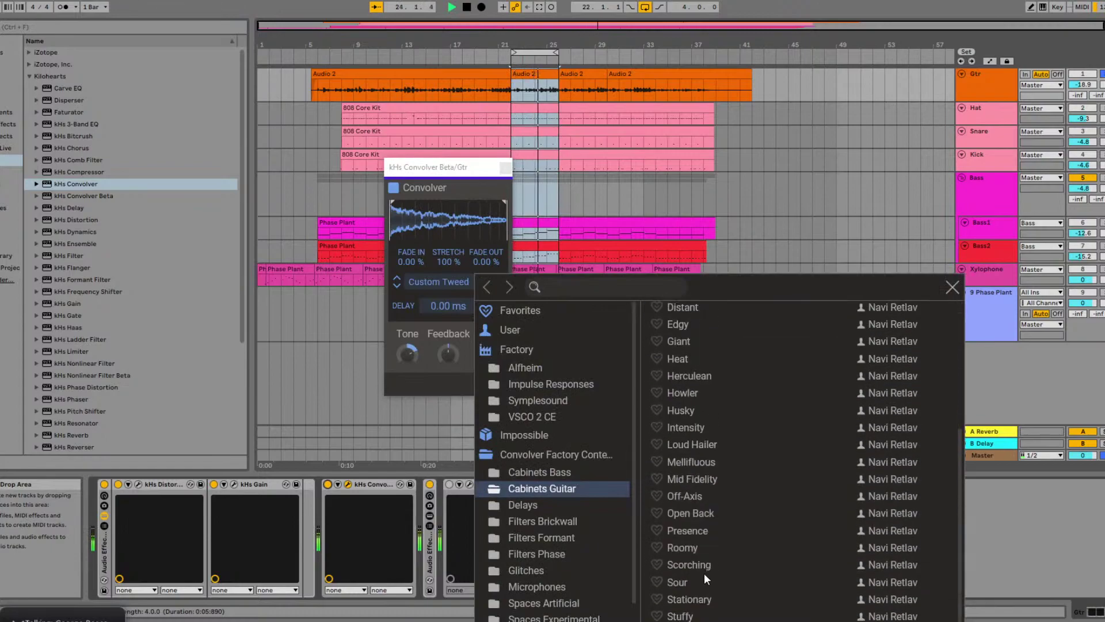
click(677, 583)
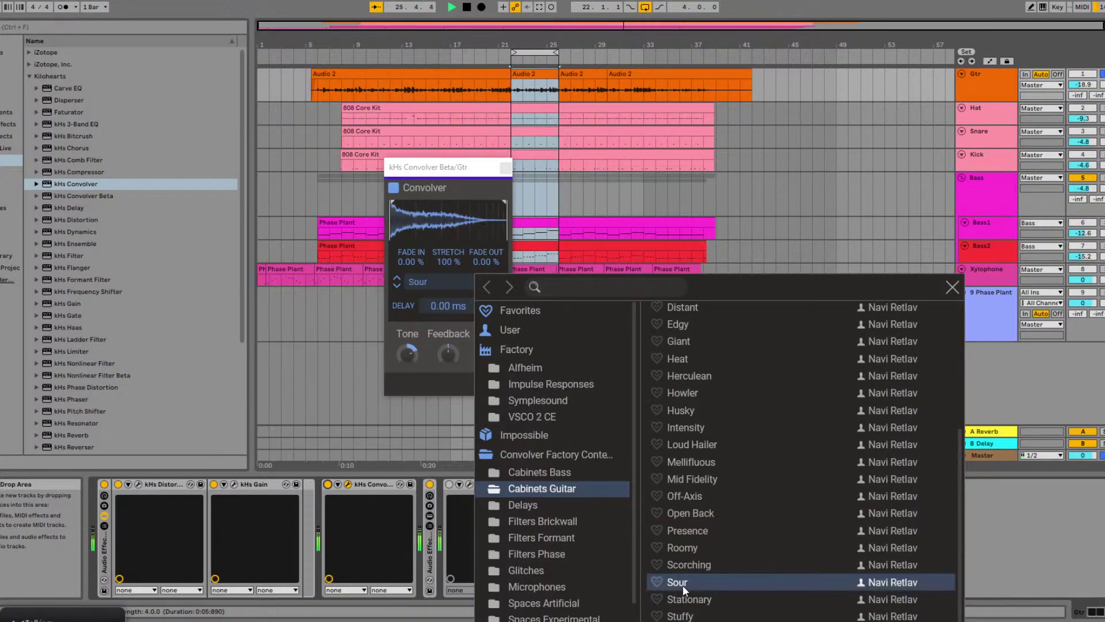
click(691, 478)
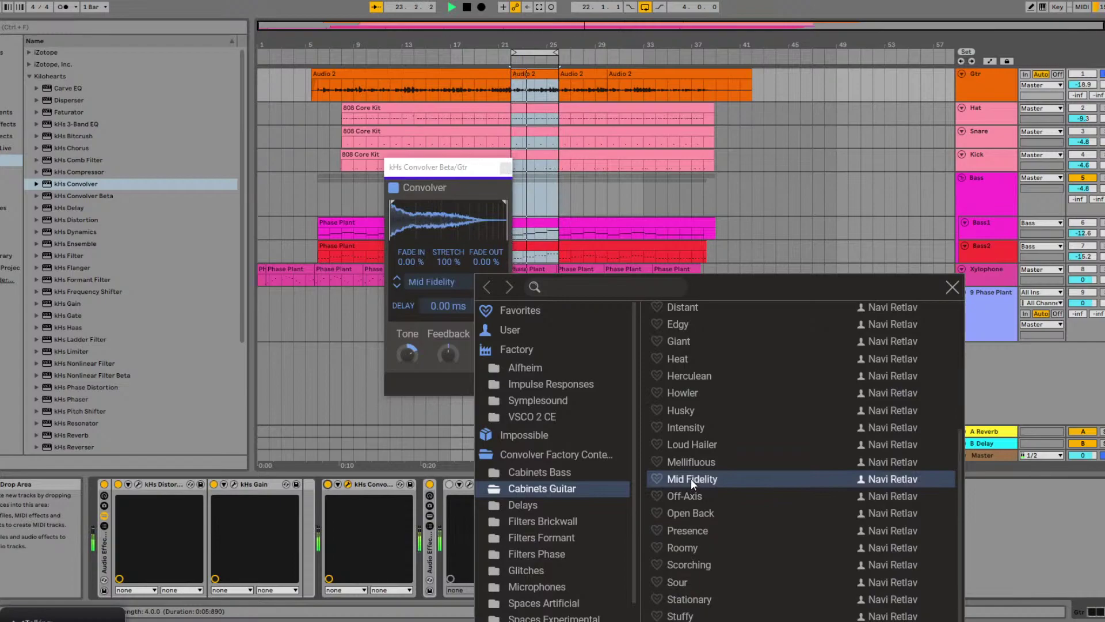
scroll(701, 546, up, 5)
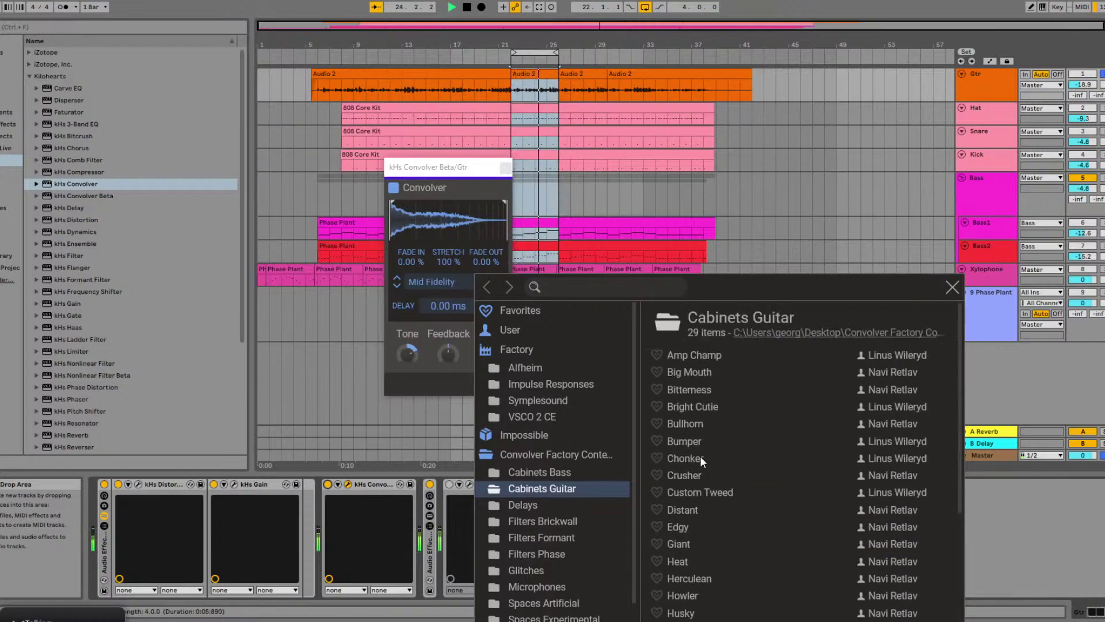
click(692, 405)
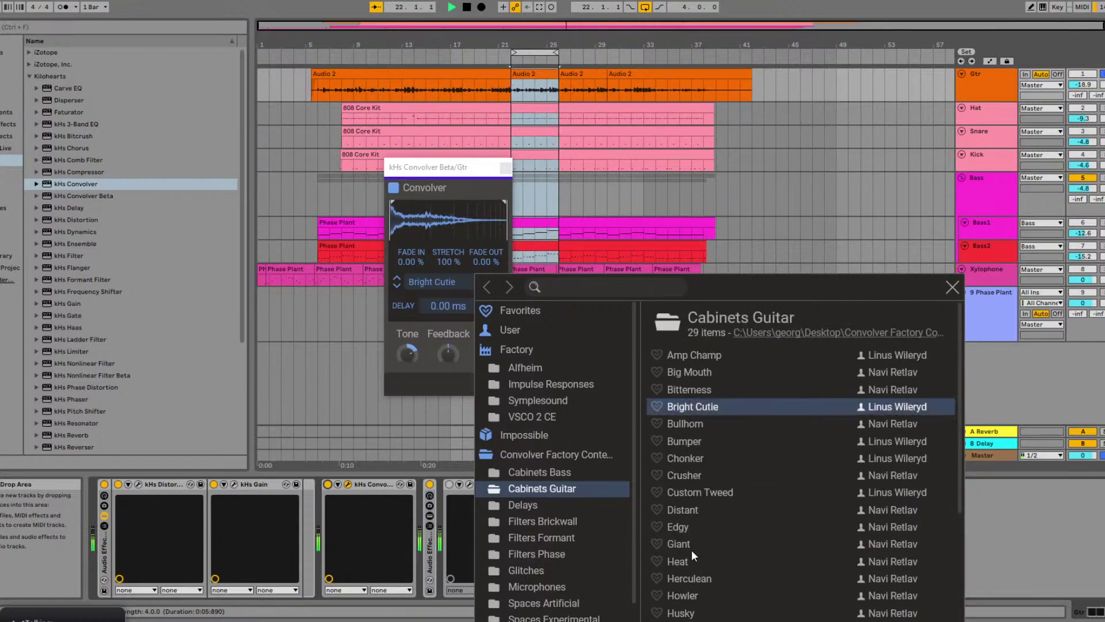
scroll(692, 557, down, 2)
click(685, 572)
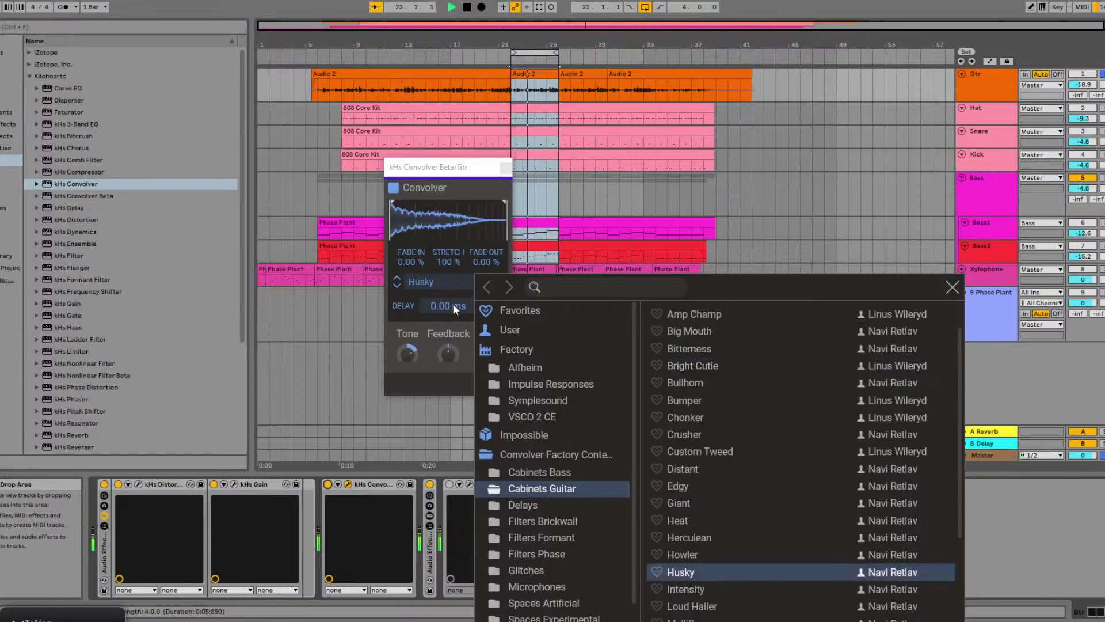
click(444, 218)
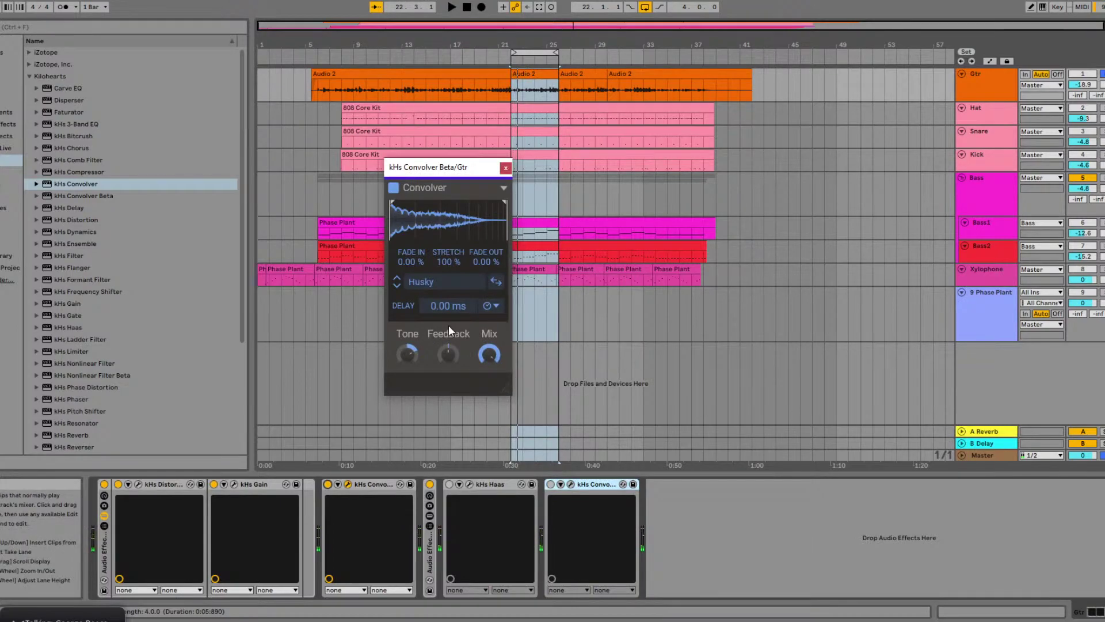
- Re-enable the Haas and second Convolver on the Gtr track, and place the second Convolver's window beside the first
click(449, 485)
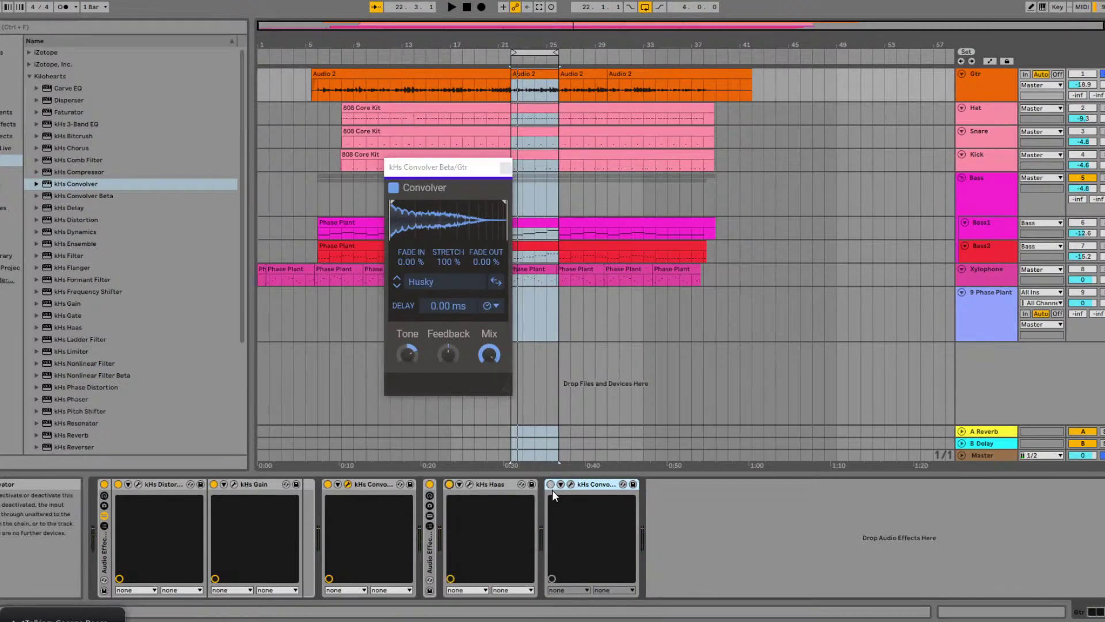
click(550, 485)
click(571, 484)
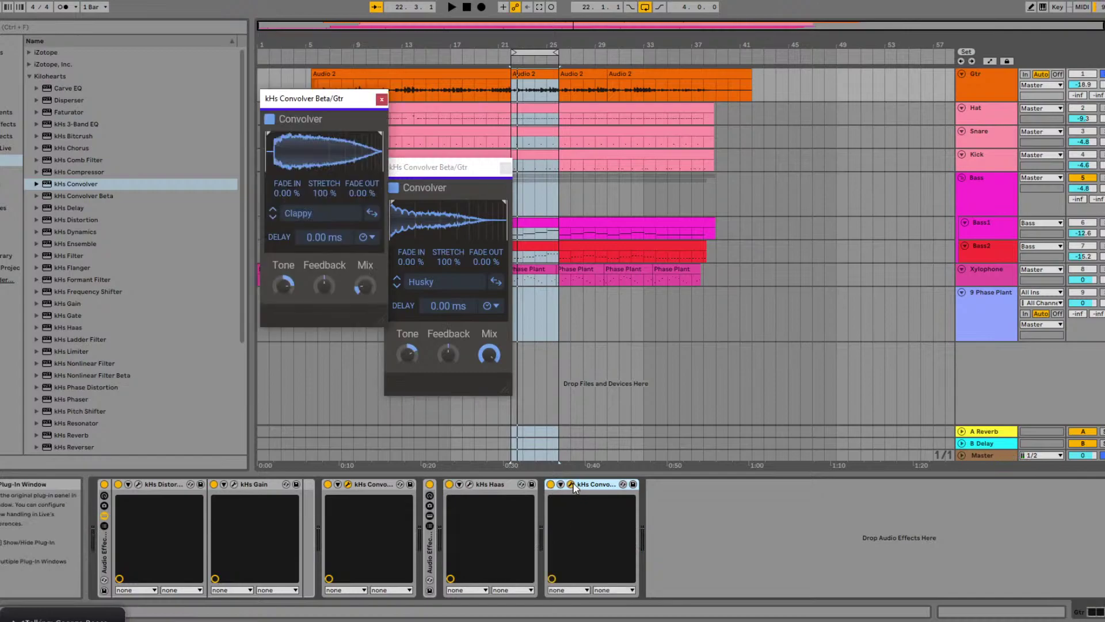
drag(323, 100, 605, 162)
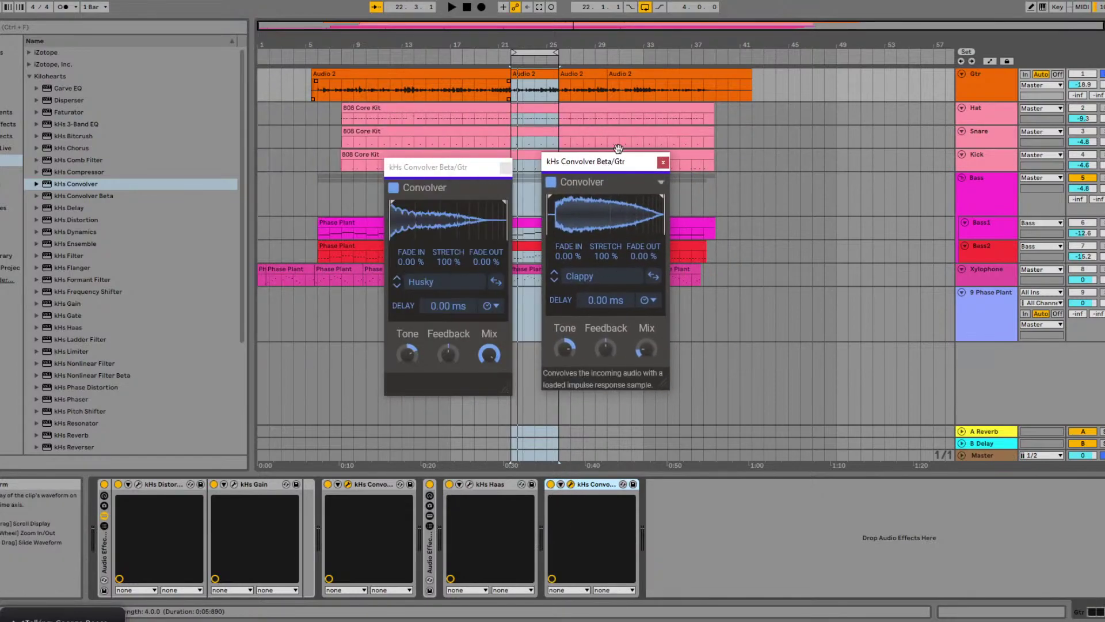
- Audition Digital Church from Spaces Artificial in the second Convolver during playback, and reload Clappy
key(space)
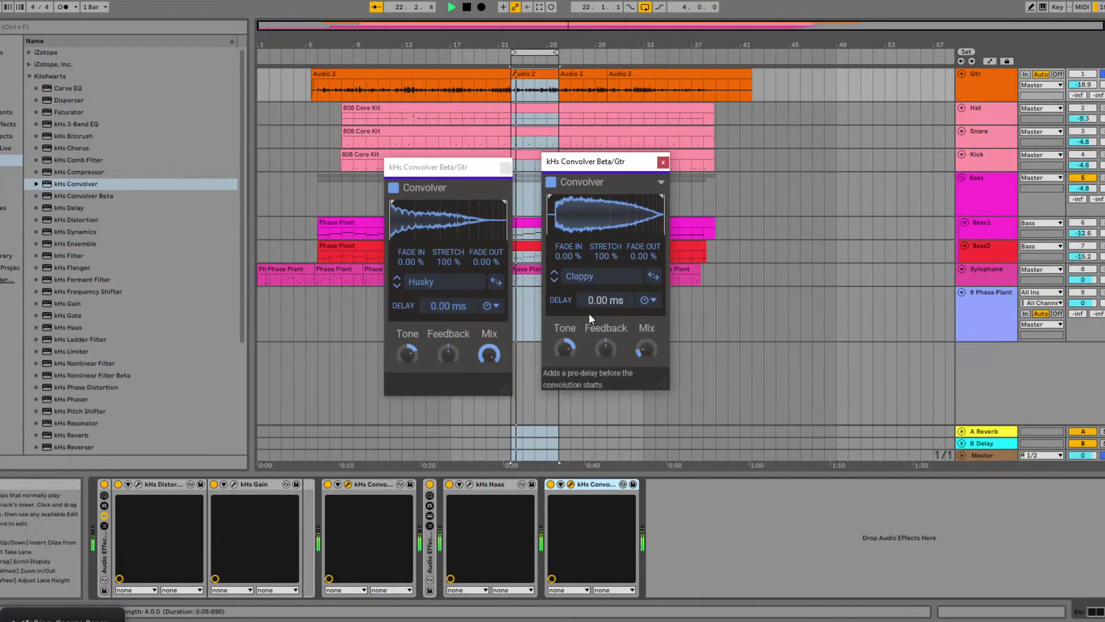
click(589, 276)
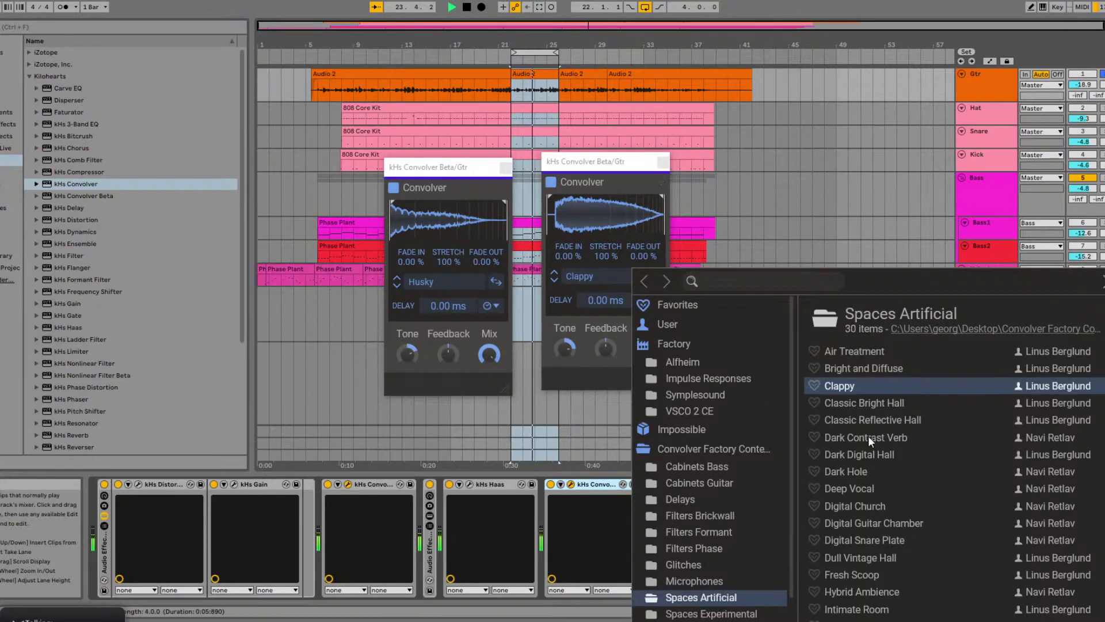
click(861, 506)
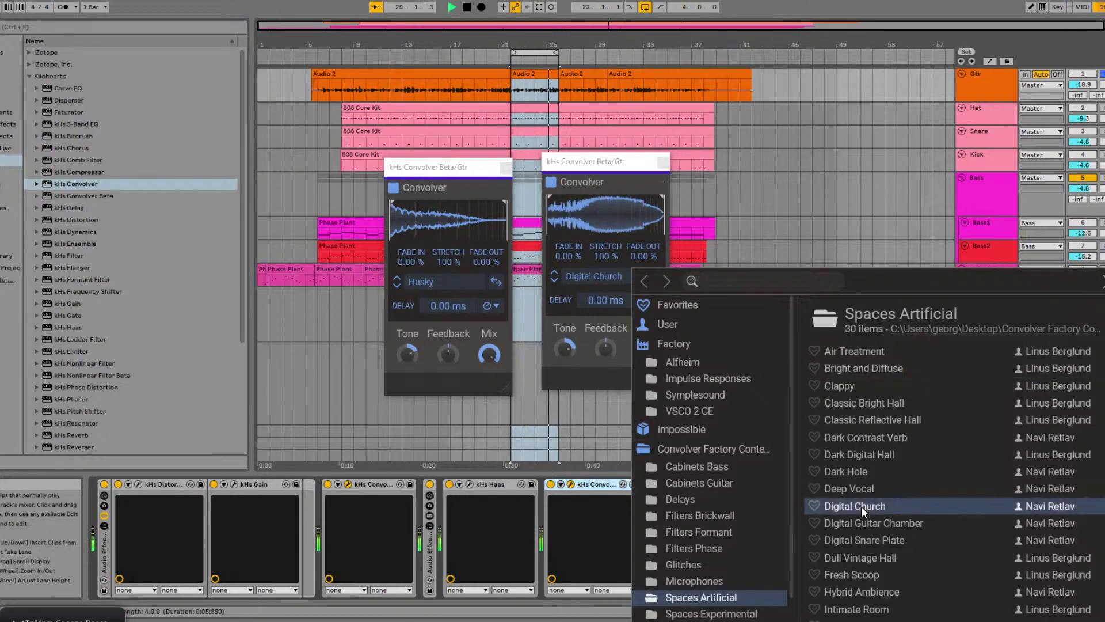
click(839, 384)
- Close the impulse response browser, stop playback and switch to OBS
click(612, 197)
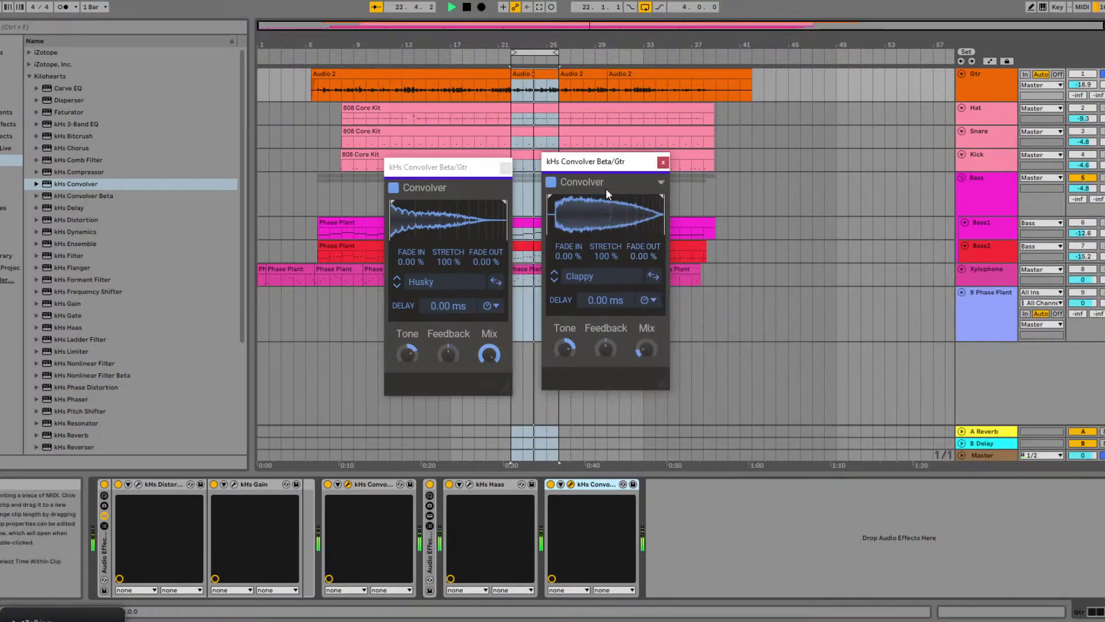
key(space)
key(alt+Tab)
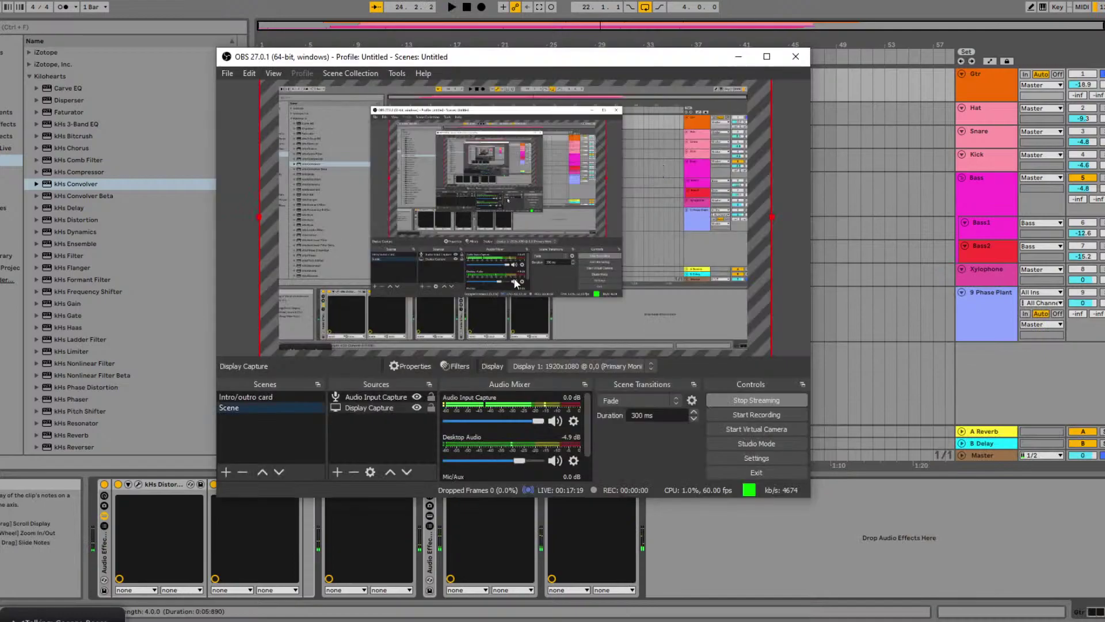
- Return to Live, select the Gtr track, try stretching Husky to 397% in its first Convolver, and reset the stretch to 100%
click(884, 397)
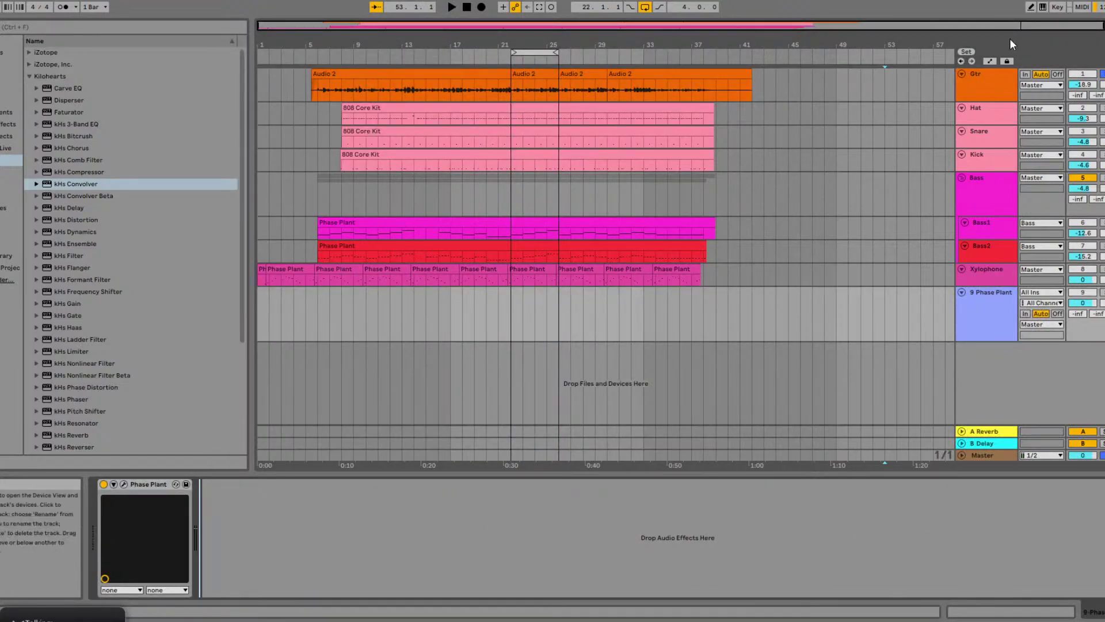
click(987, 90)
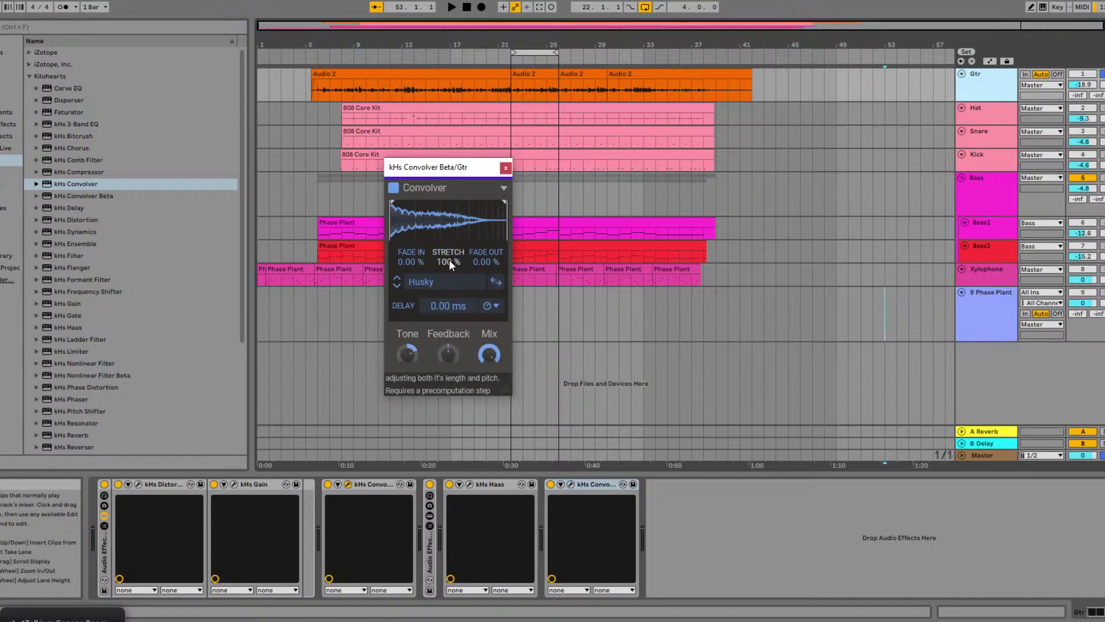
drag(448, 260, 448, 221)
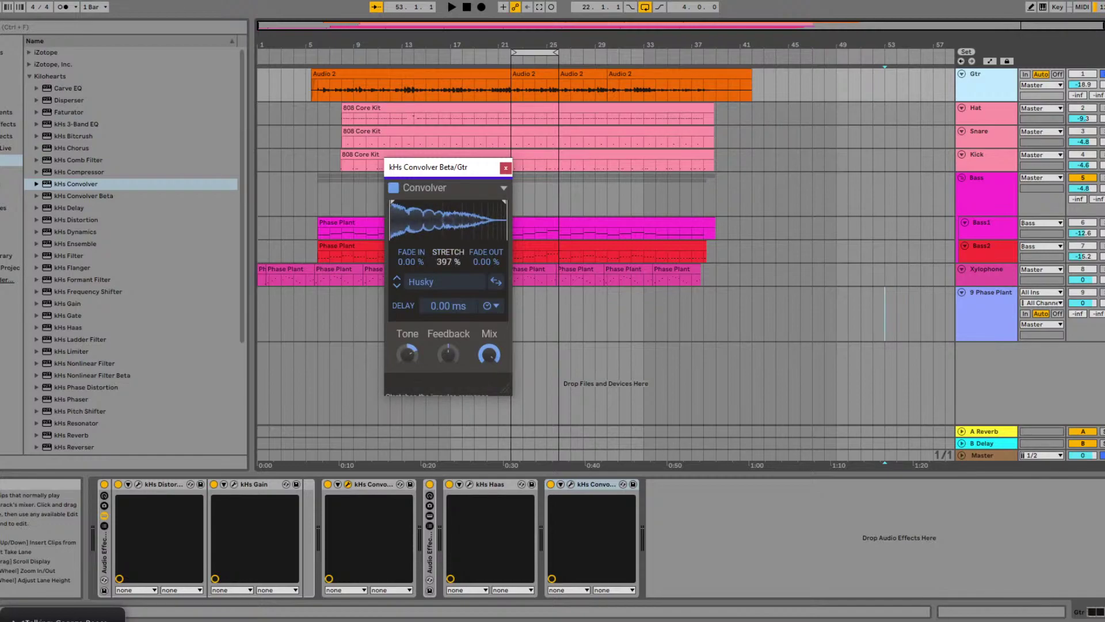
double_click(449, 262)
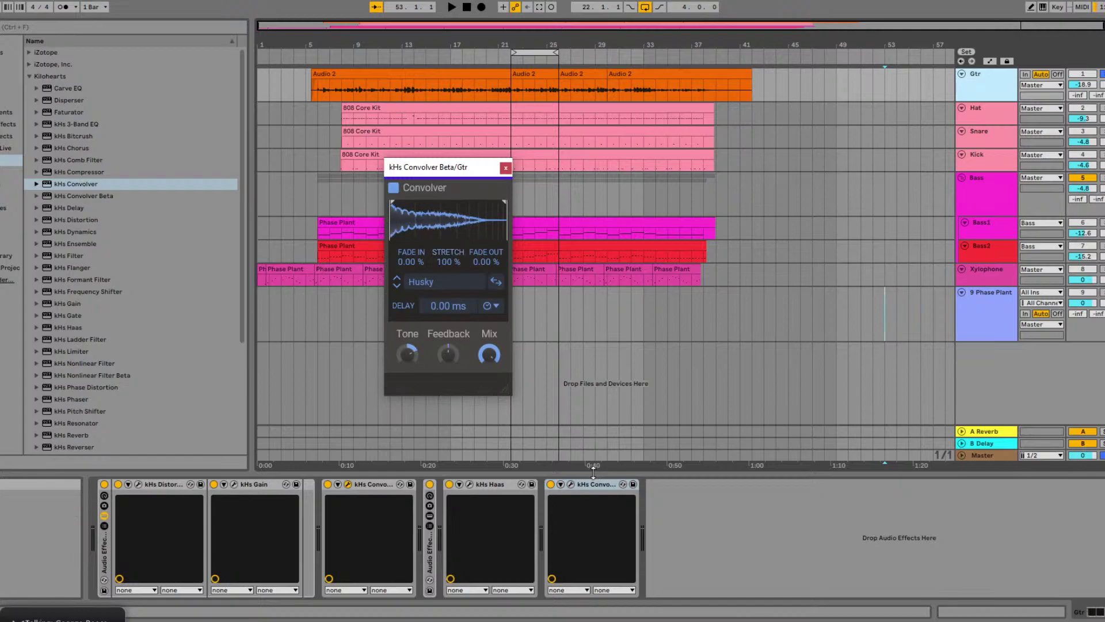
- Open the Gtr track's second Convolver, play the looped section from bar 22, and bring the Gtr devices back into view
click(571, 484)
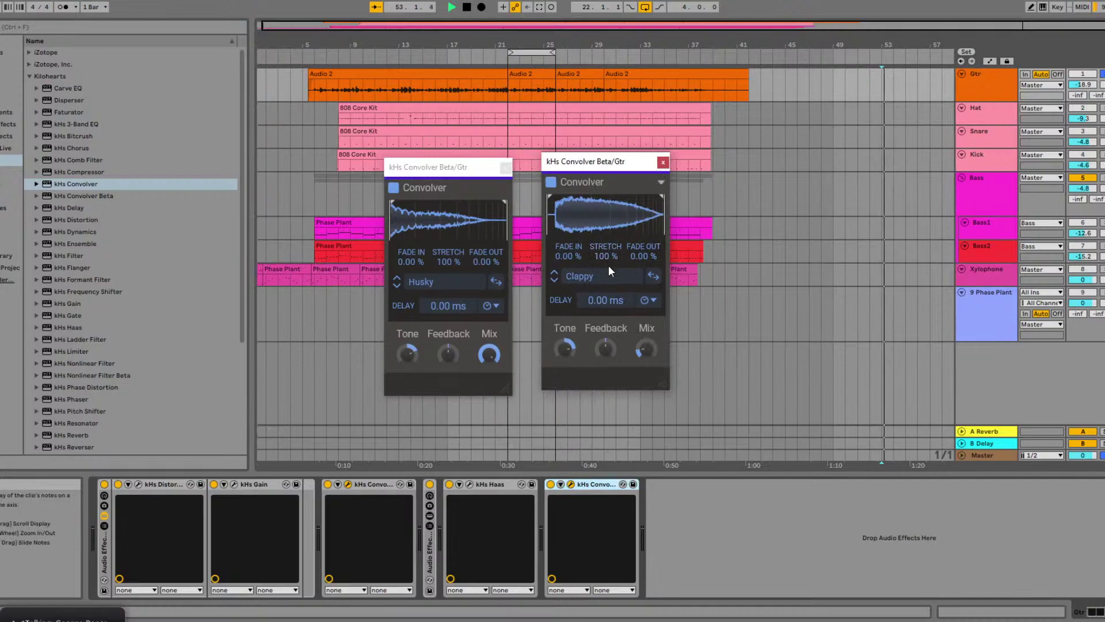
click(700, 338)
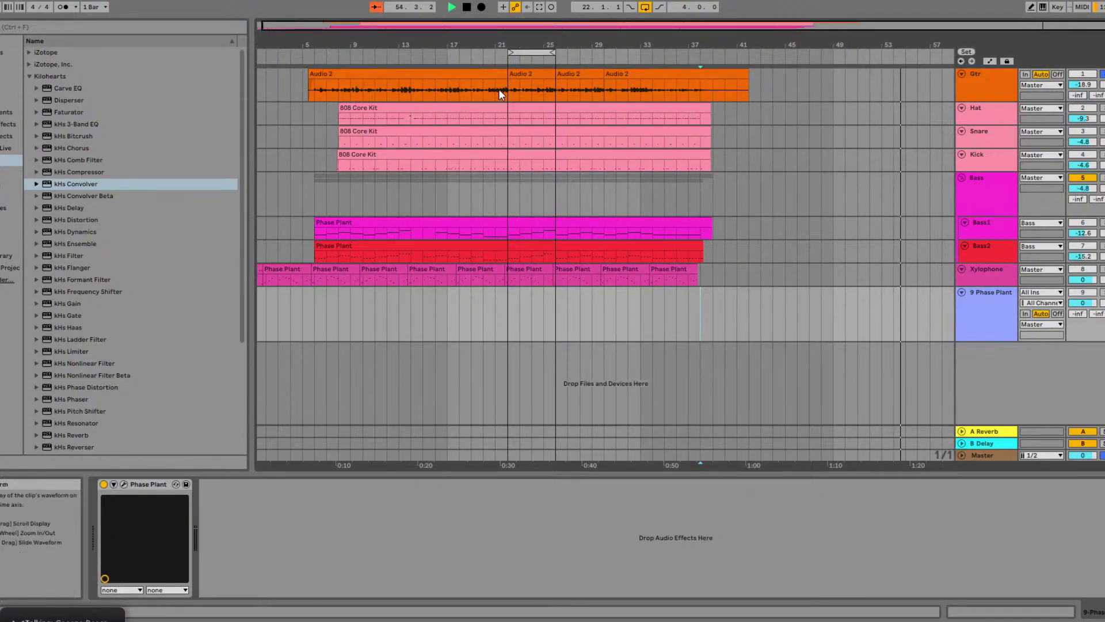
click(531, 52)
key(space)
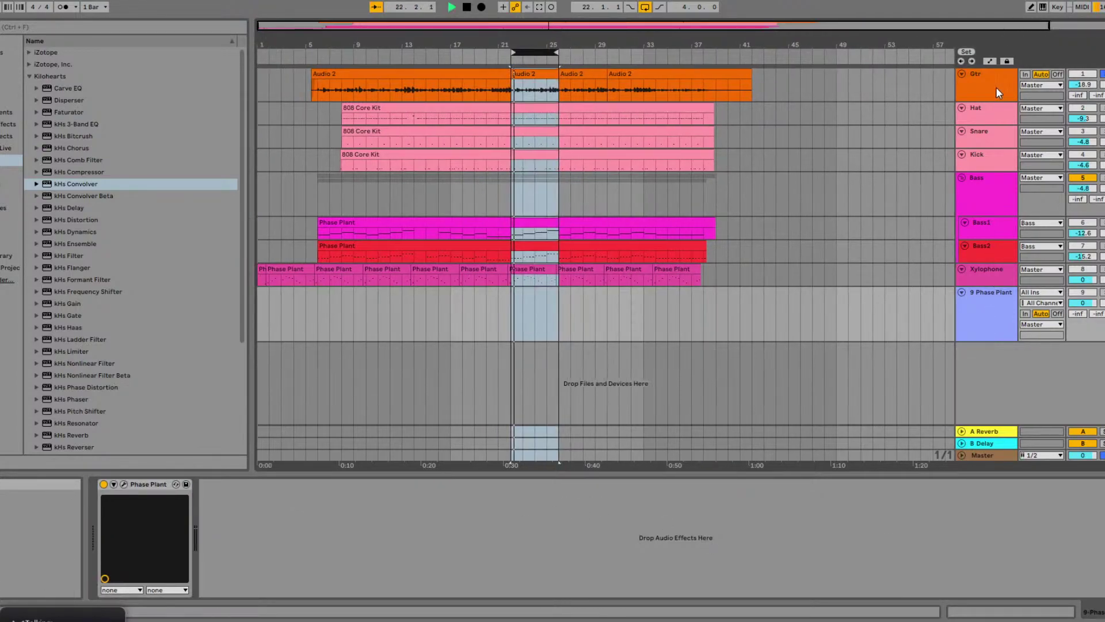
click(986, 86)
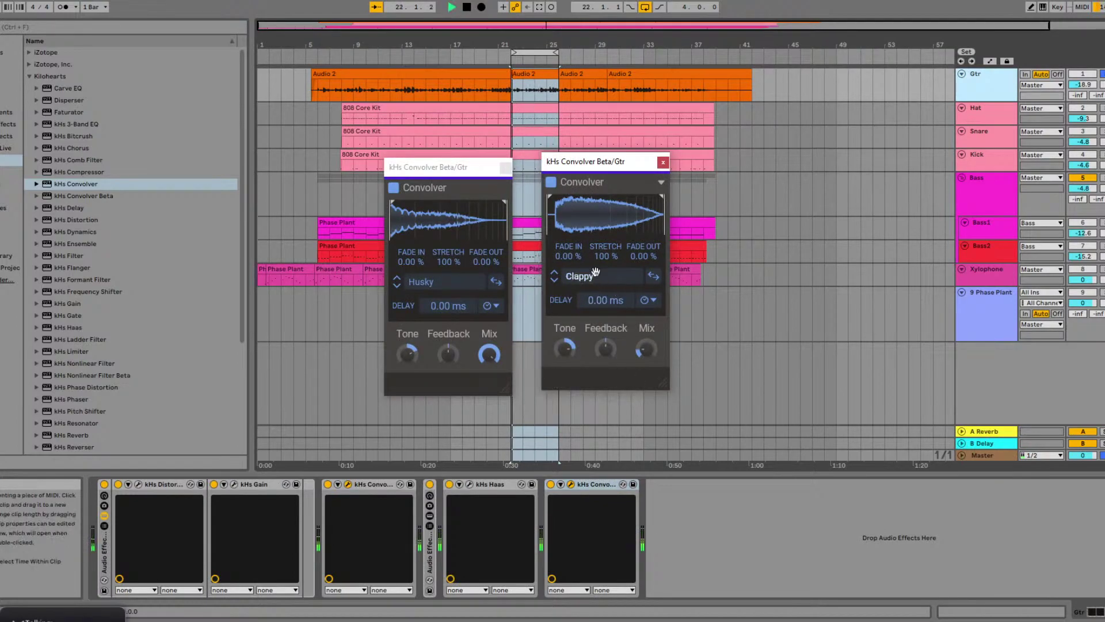
- Stretch Clappy to 400% in the second Convolver during playback, raise its Mix slightly, and stop playback
drag(606, 254, 606, 214)
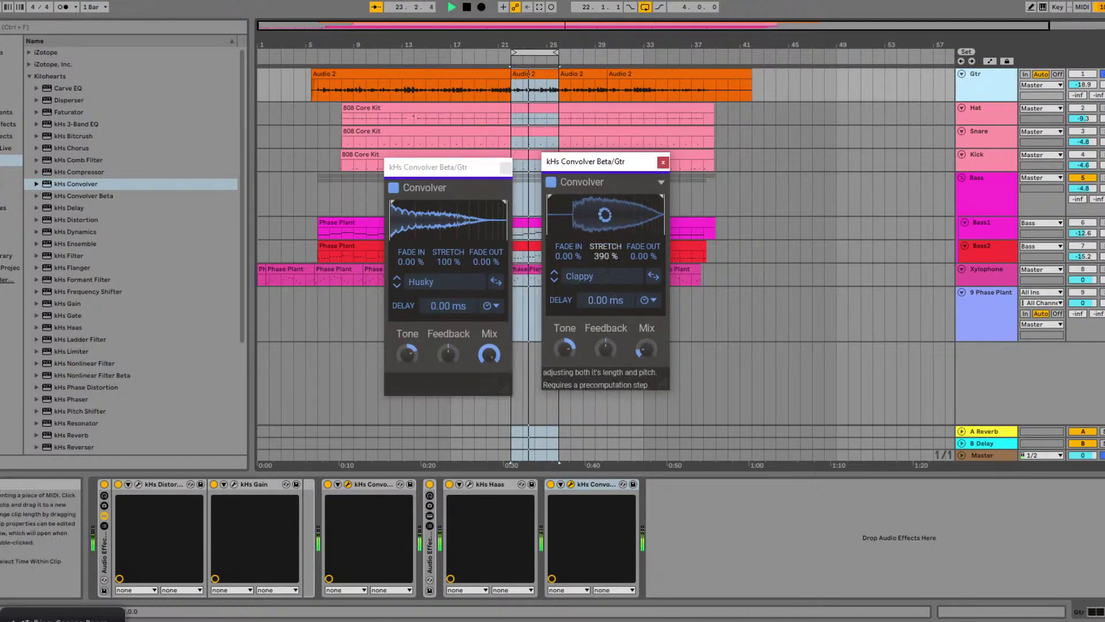
drag(606, 256, 606, 230)
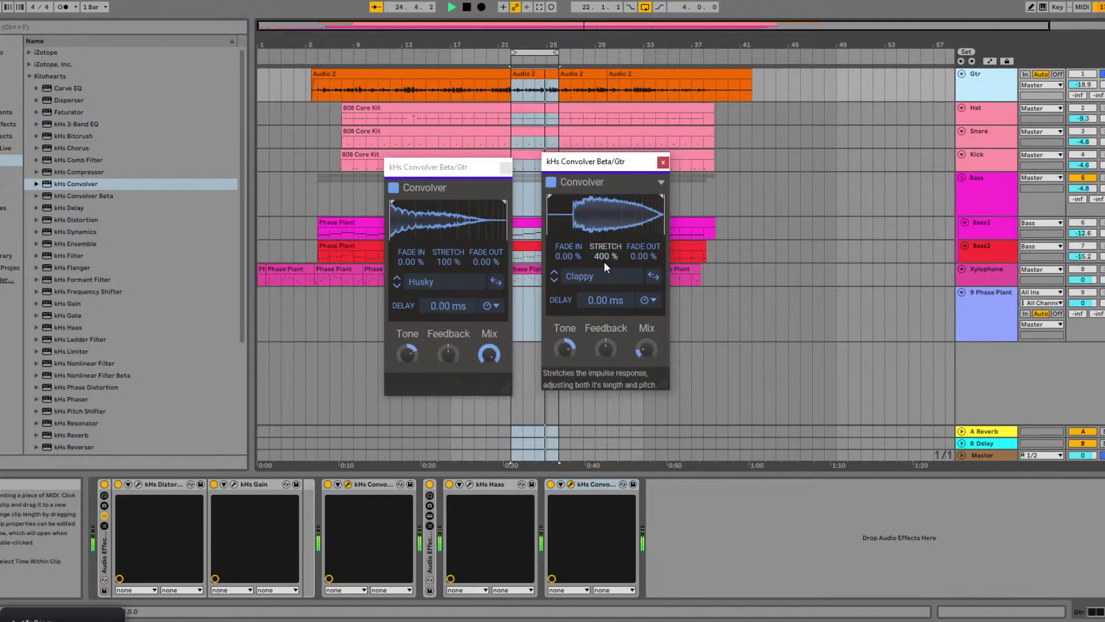
mouse_move(638, 347)
mouse_down()
mouse_move(640, 334)
mouse_move(643, 346)
mouse_up()
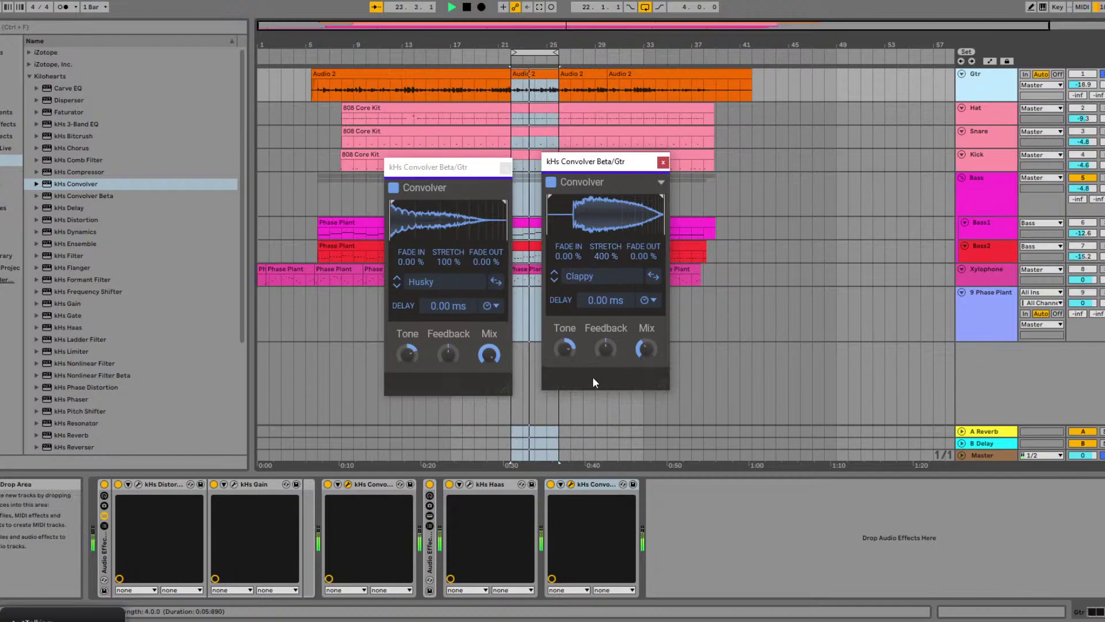
key(space)
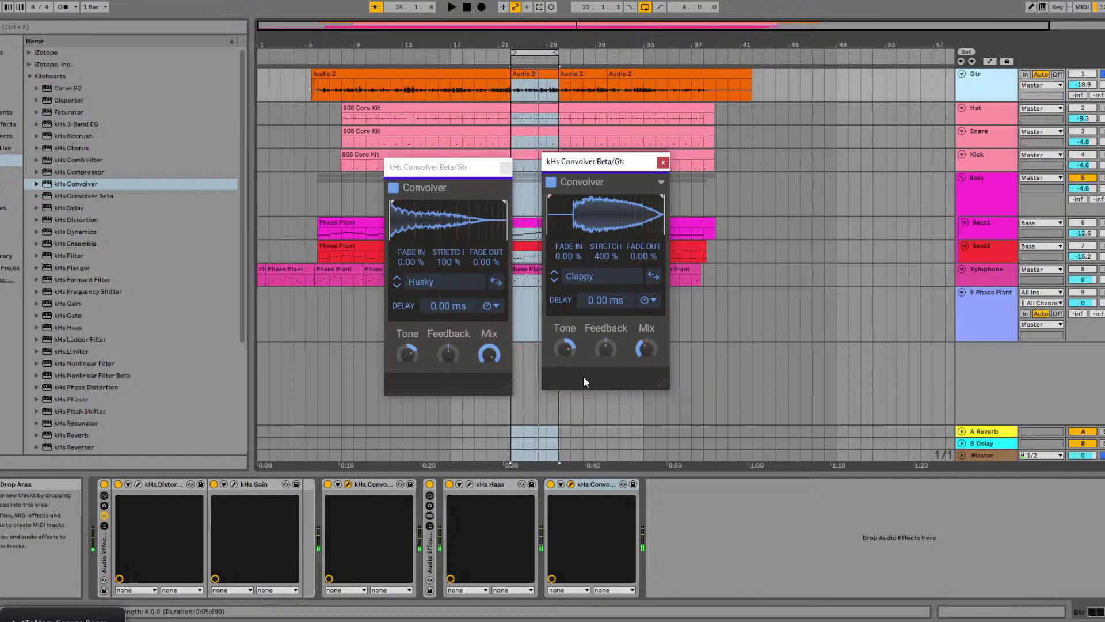
- Audition raised Tone and Feedback in the second Convolver, stop playback, and reset its Stretch to 100% and its Feedback to default
drag(565, 349, 565, 364)
key(space)
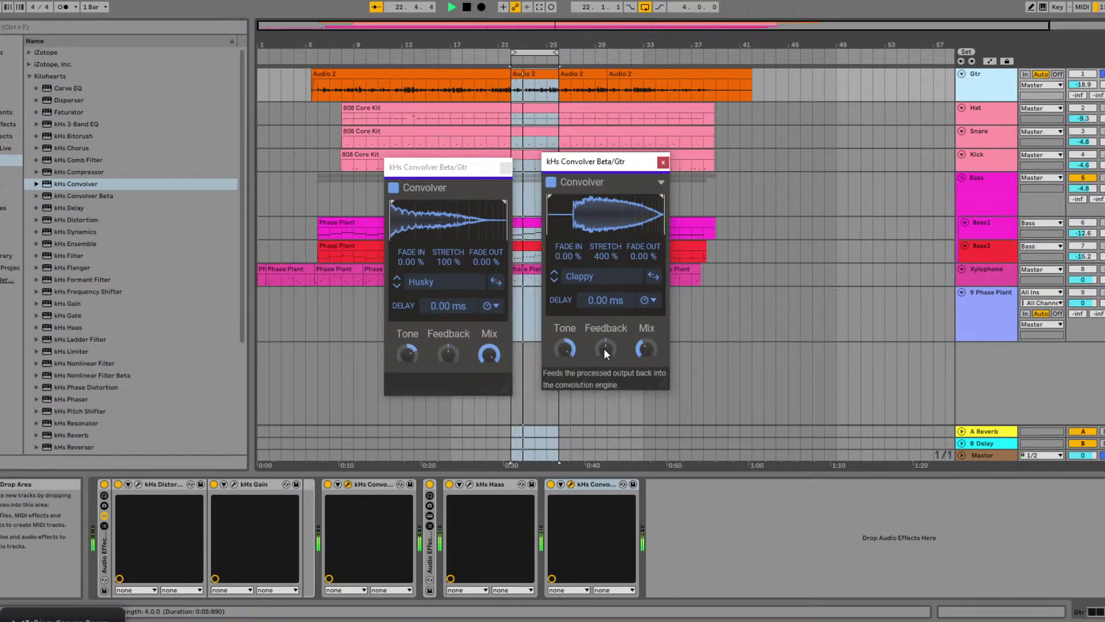
mouse_move(606, 348)
mouse_down()
mouse_move(605, 329)
mouse_move(607, 347)
mouse_up()
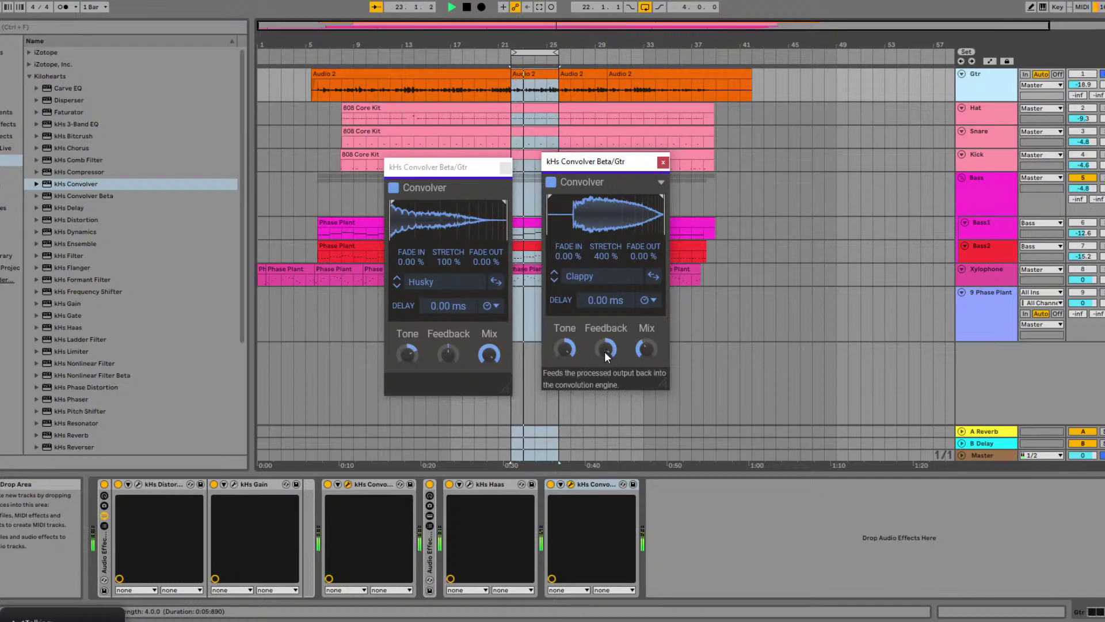
key(space)
double_click(605, 256)
double_click(607, 347)
- Audition positive and negative Feedback in the first Convolver during playback, reset the Feedback to default, and stop playback
click(435, 332)
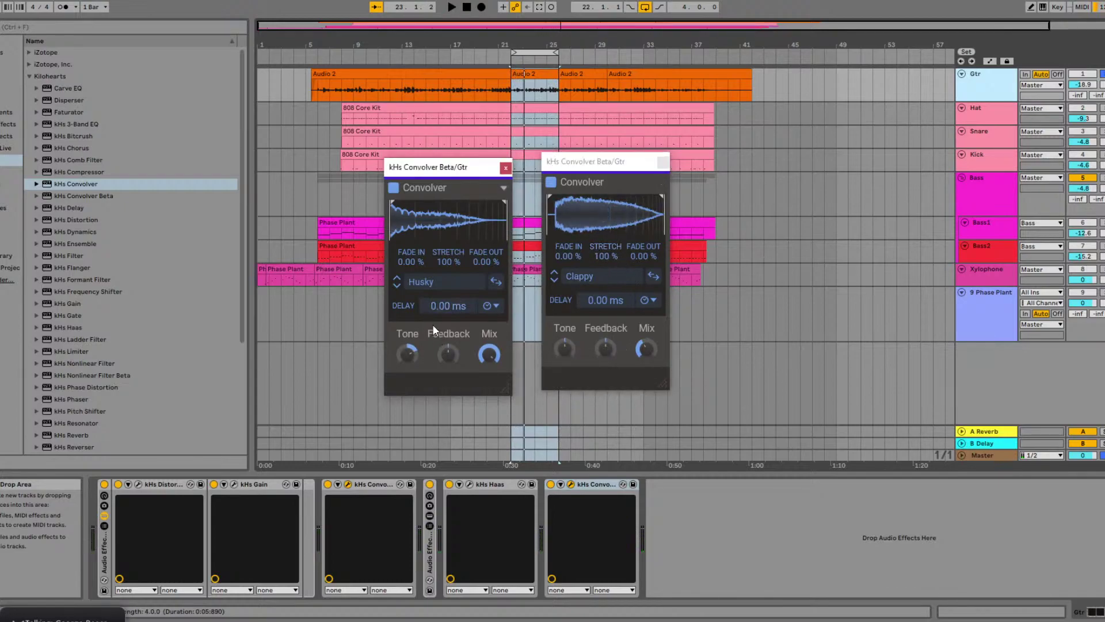
key(space)
drag(451, 354, 450, 297)
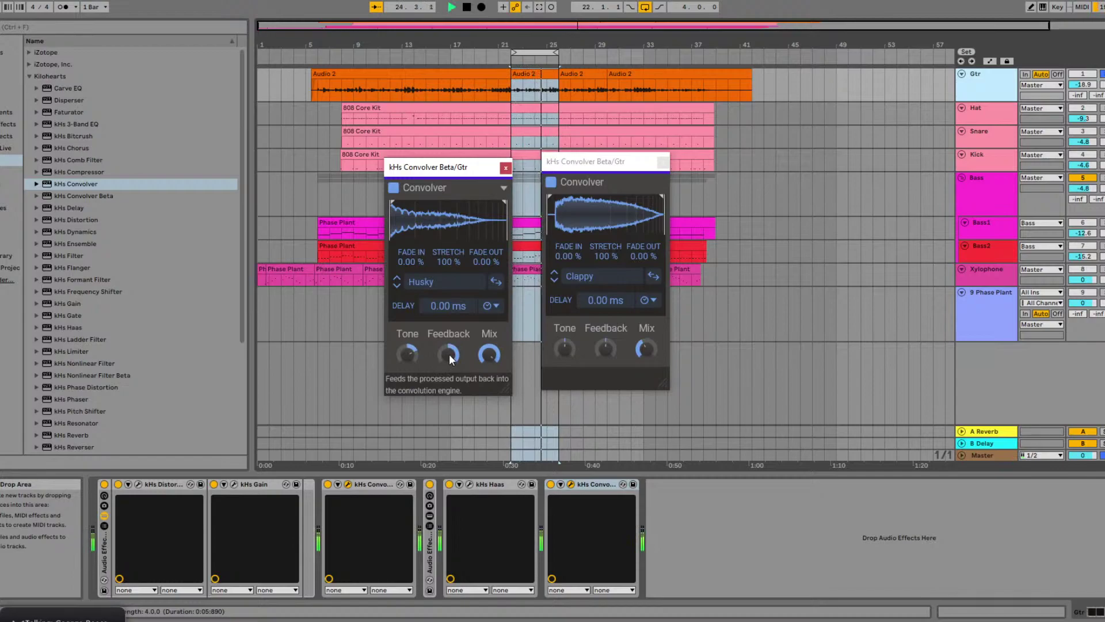
drag(449, 354, 449, 361)
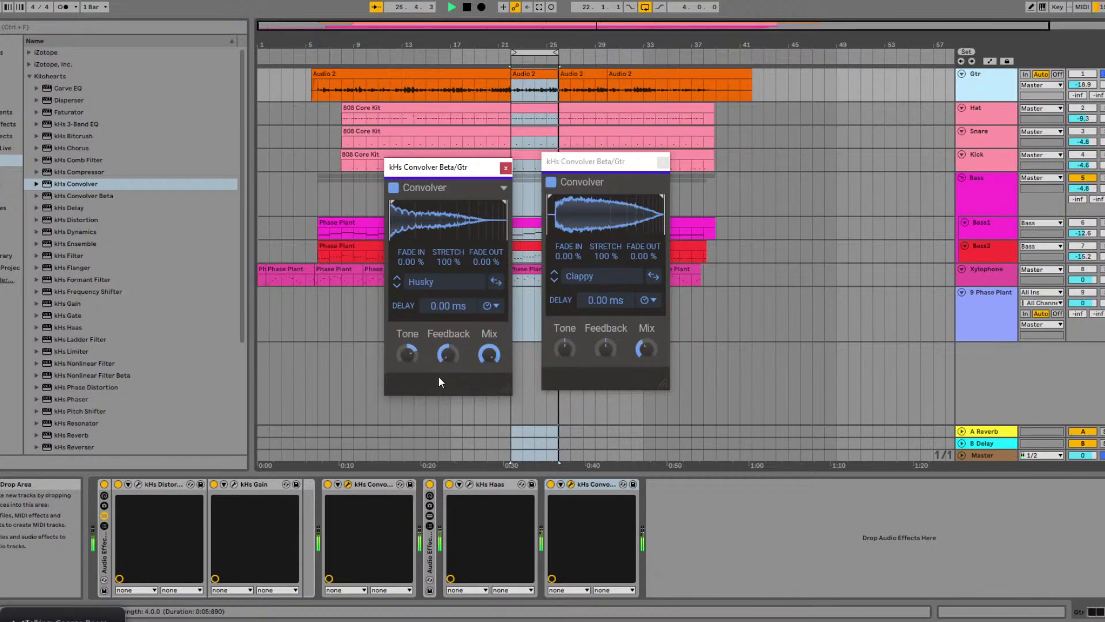
double_click(447, 356)
key(space)
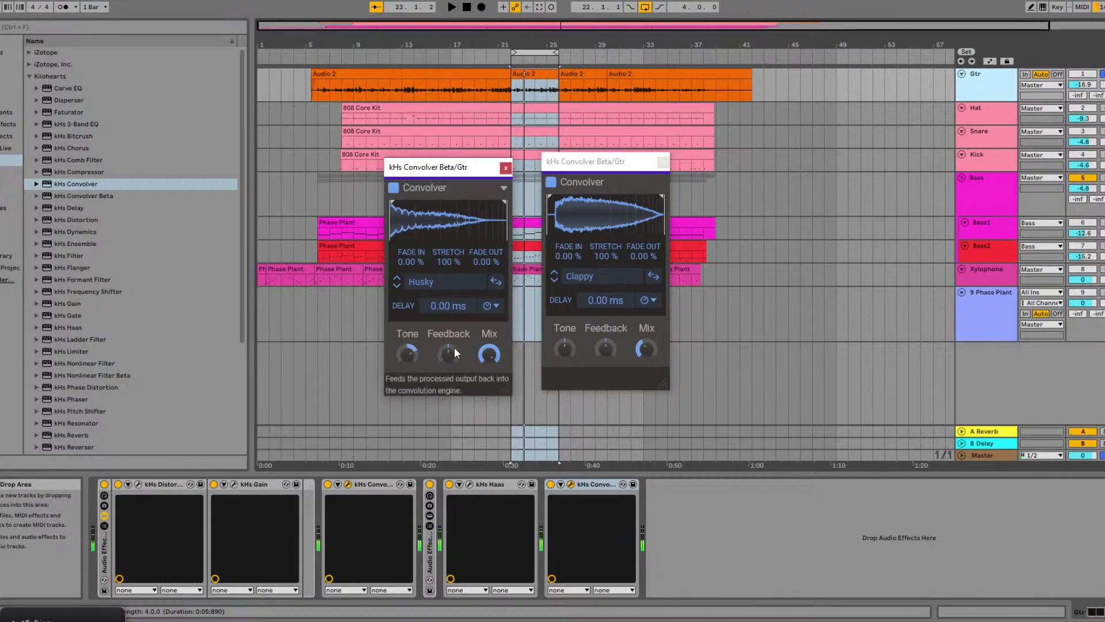
- Trim the start of Clappy in the second Convolver, play it, set Fade In to 68.9%, and move the start point earlier
drag(549, 212, 618, 215)
key(space)
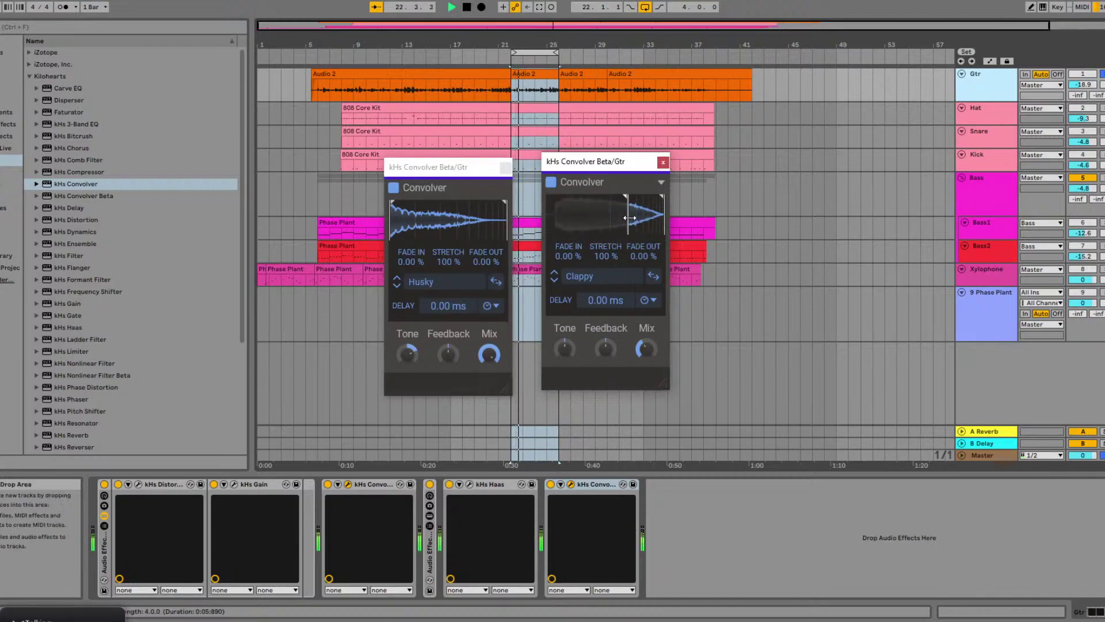
key(space)
drag(572, 253, 572, 244)
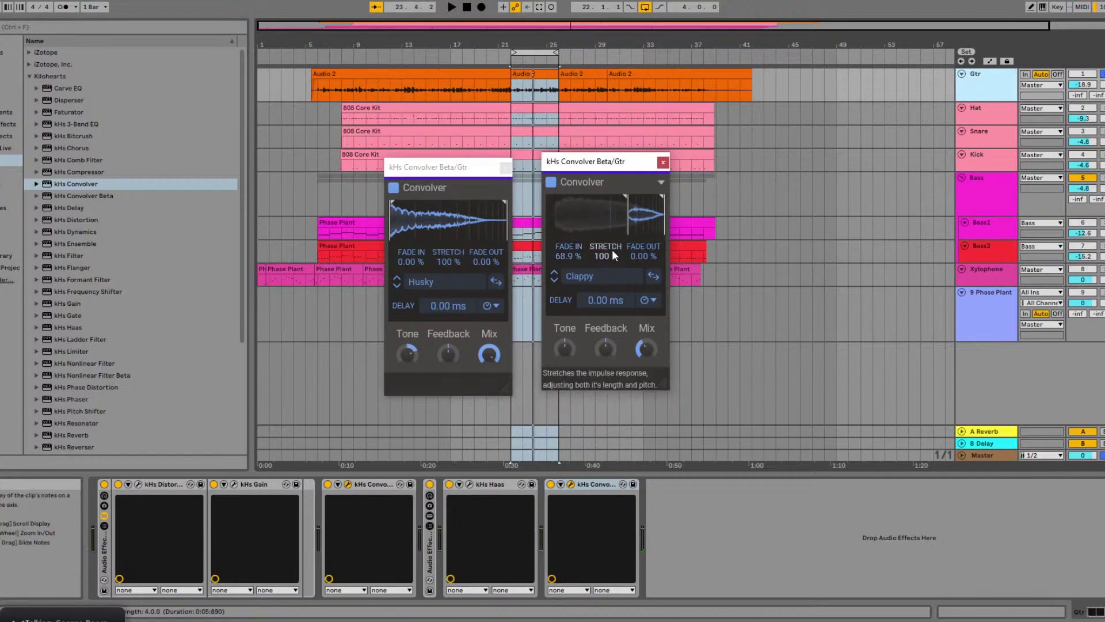
drag(626, 214, 581, 222)
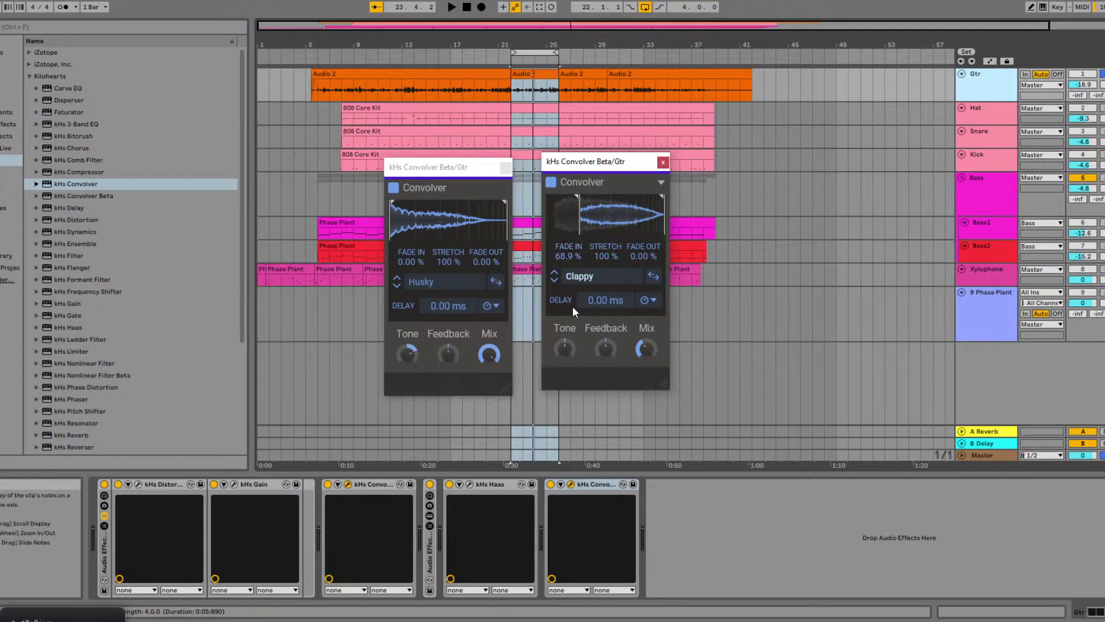
- Set the second Convolver's pre-delay to 232 ms during playback and raise its Feedback
key(space)
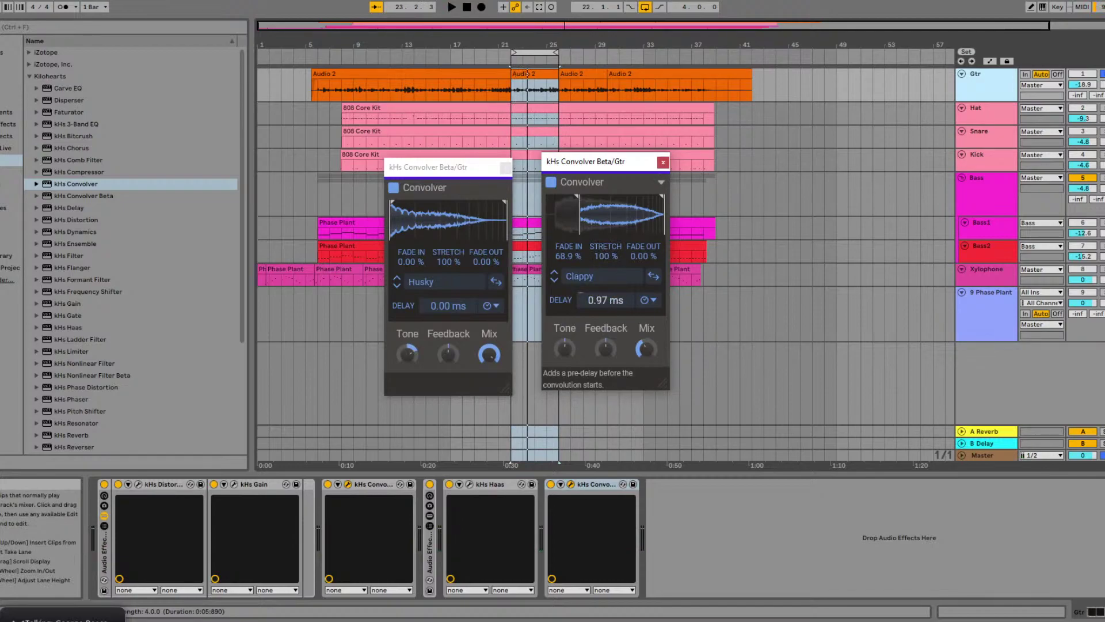
click(651, 300)
click(582, 309)
key(space)
drag(615, 299, 605, 258)
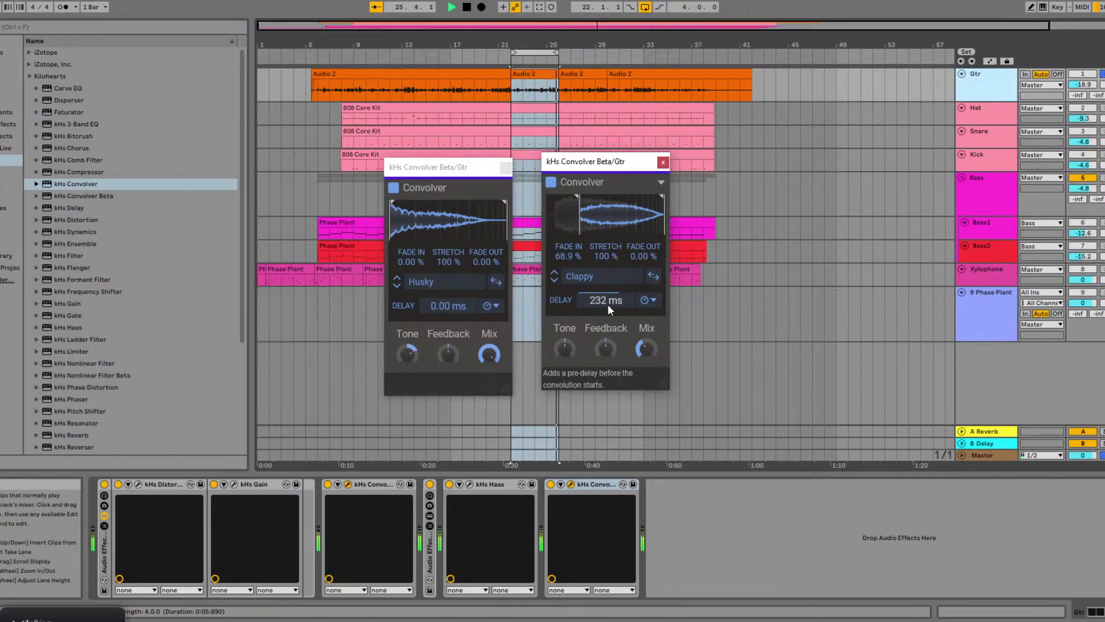
drag(606, 352, 631, 316)
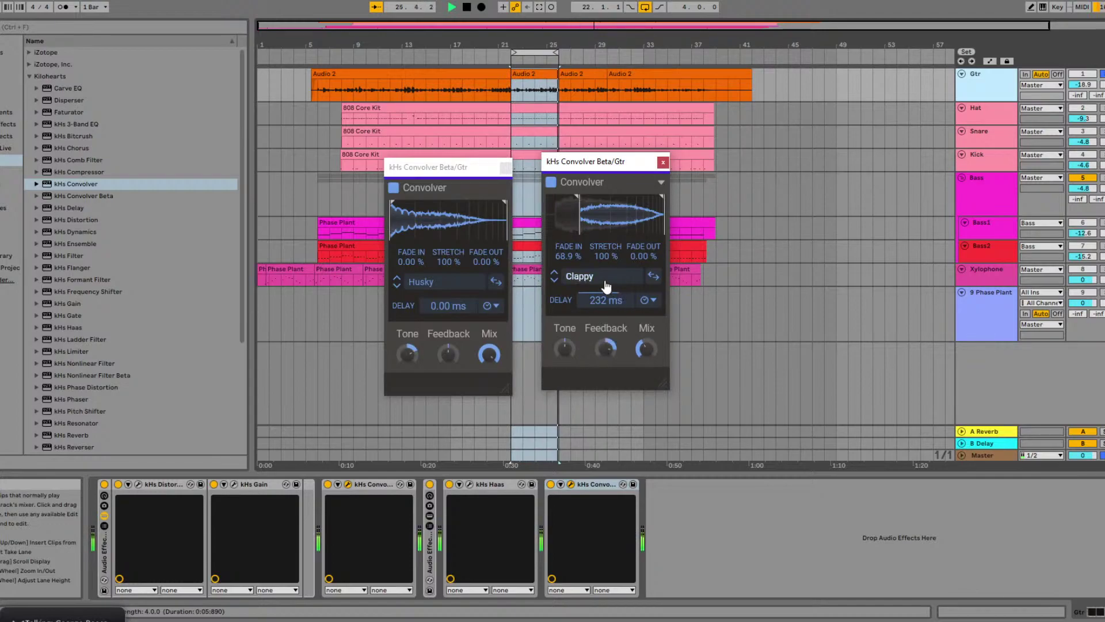
- Restore Clappy's full start and 0% Fade In with playback stopped, close the second Convolver's window, and switch to OBS
drag(587, 212, 479, 225)
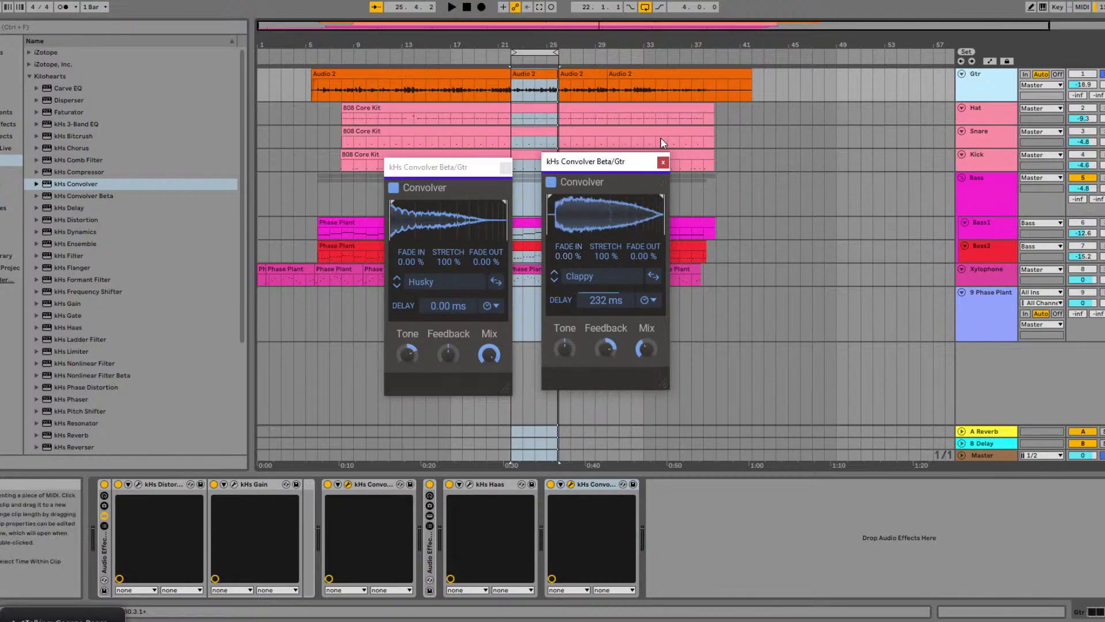
click(663, 162)
key(alt+Tab)
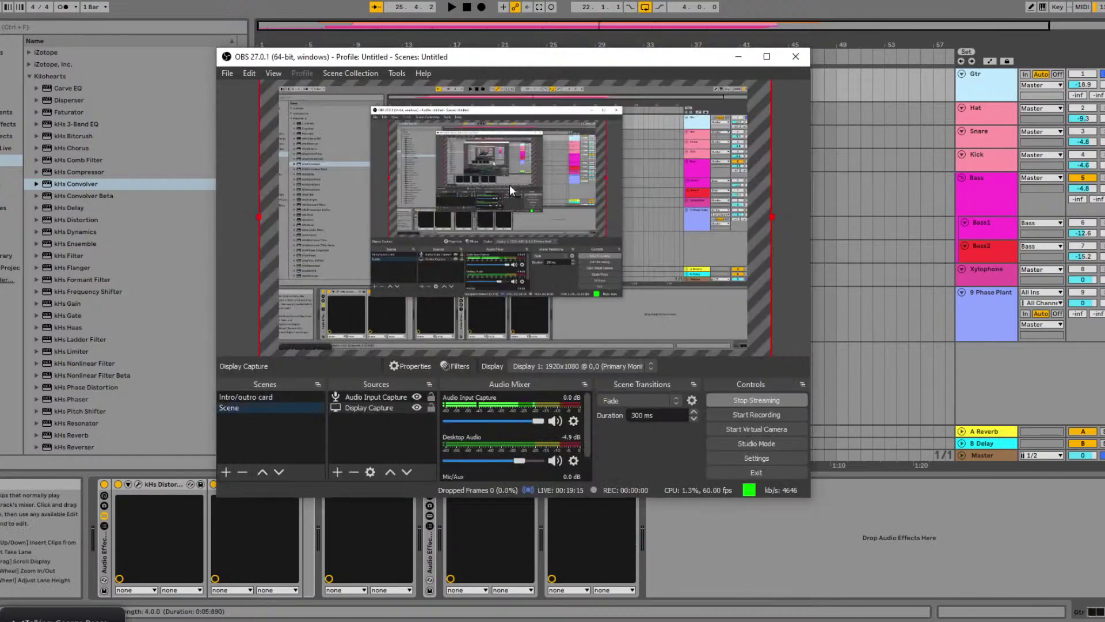
- Return to Live, select the Kick track, solo the drum tracks instead of Gtr, and play the looped section
click(840, 204)
click(988, 157)
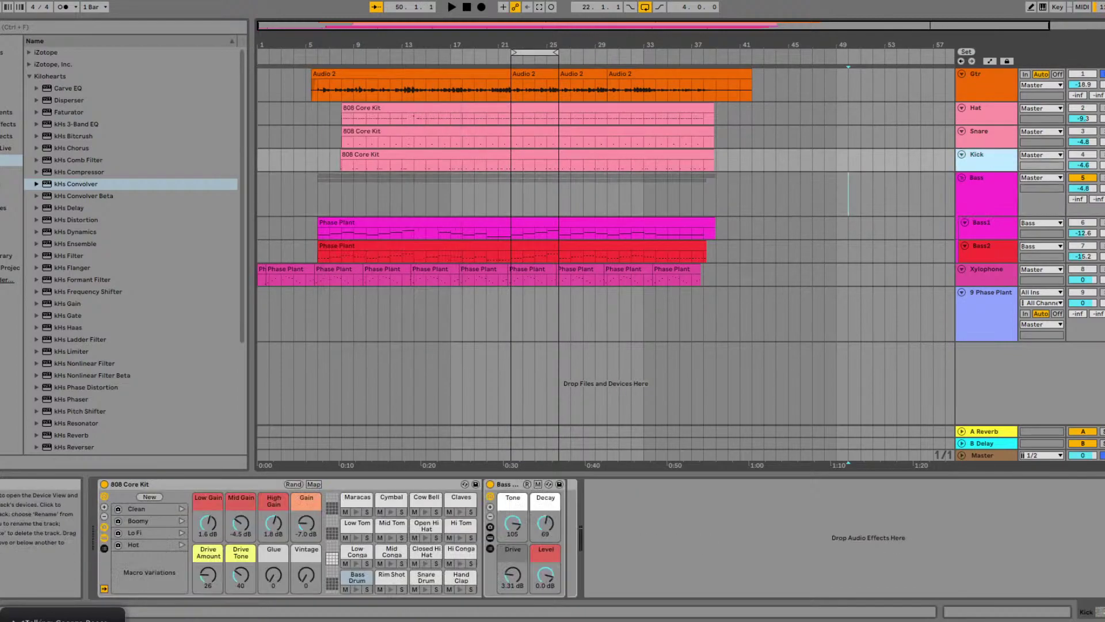
click(1102, 177)
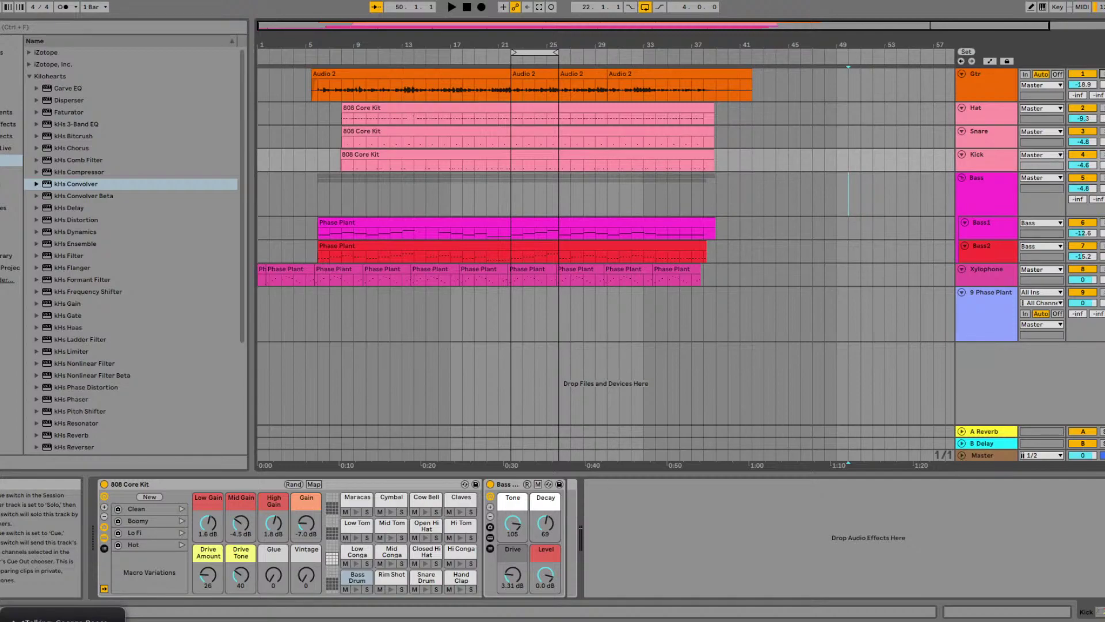
key(space)
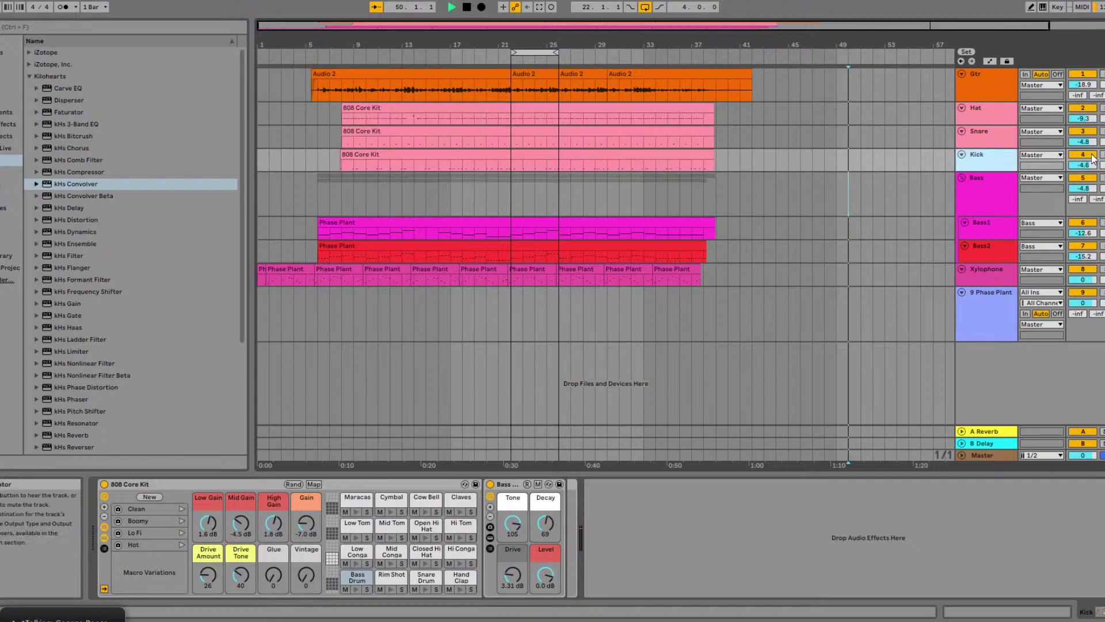
click(484, 52)
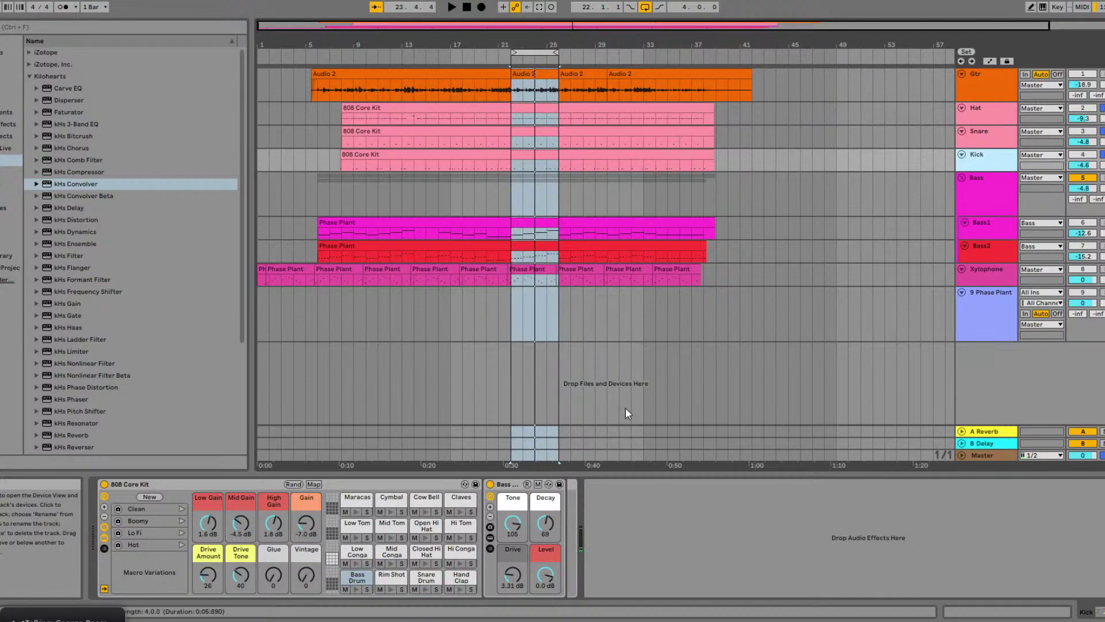
- Add kHs Convolver after the 808 Core Kit on the Kick track and browse its Cabinets Bass impulse responses
drag(86, 183, 626, 534)
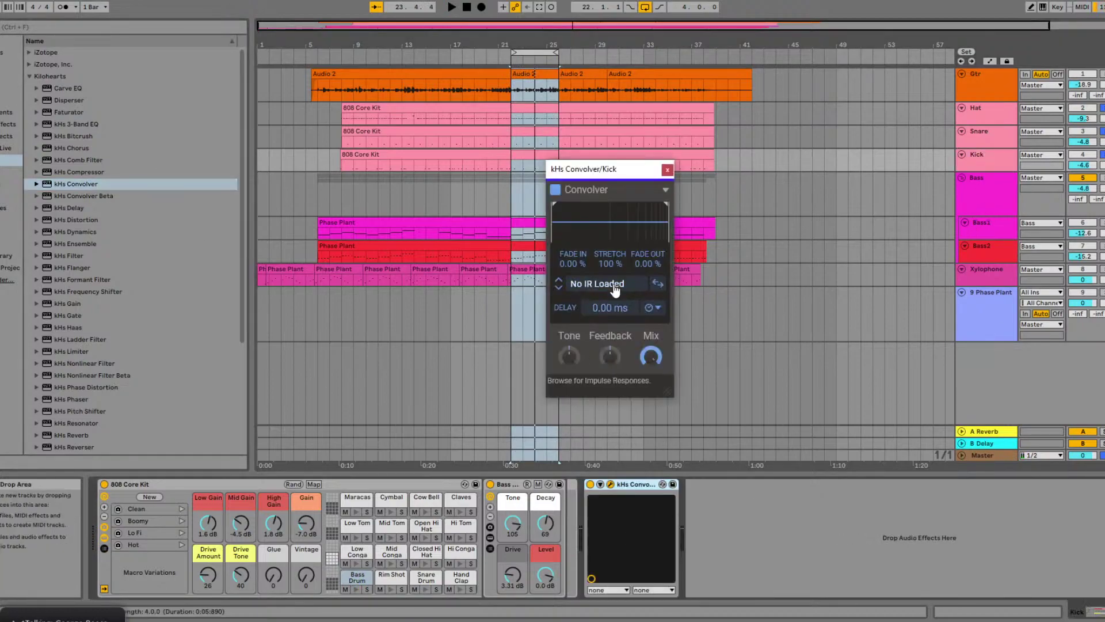
click(615, 284)
click(730, 402)
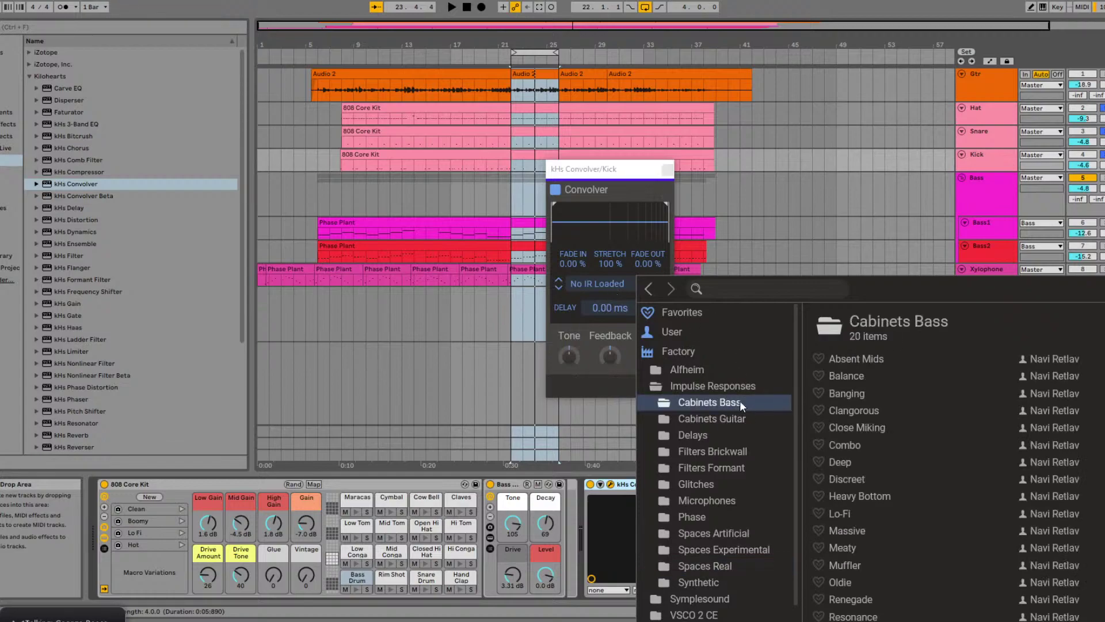
- Load the Heavy Bottom impulse response, play the loop, and bypass the Kick track's Convolver for comparison
scroll(871, 428, down, 1)
click(861, 445)
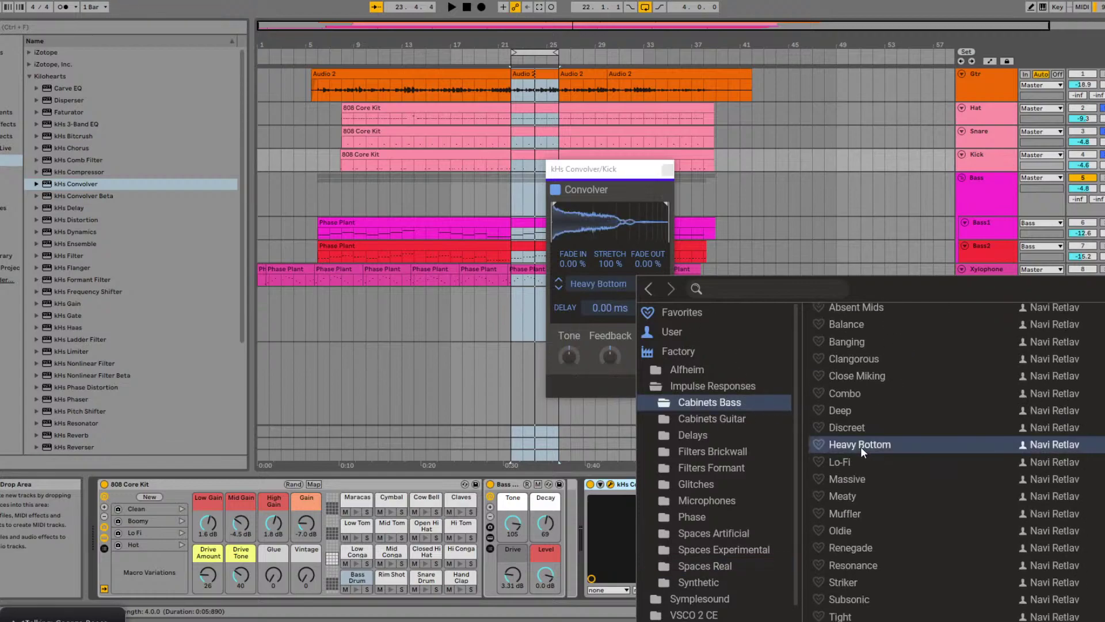
key(space)
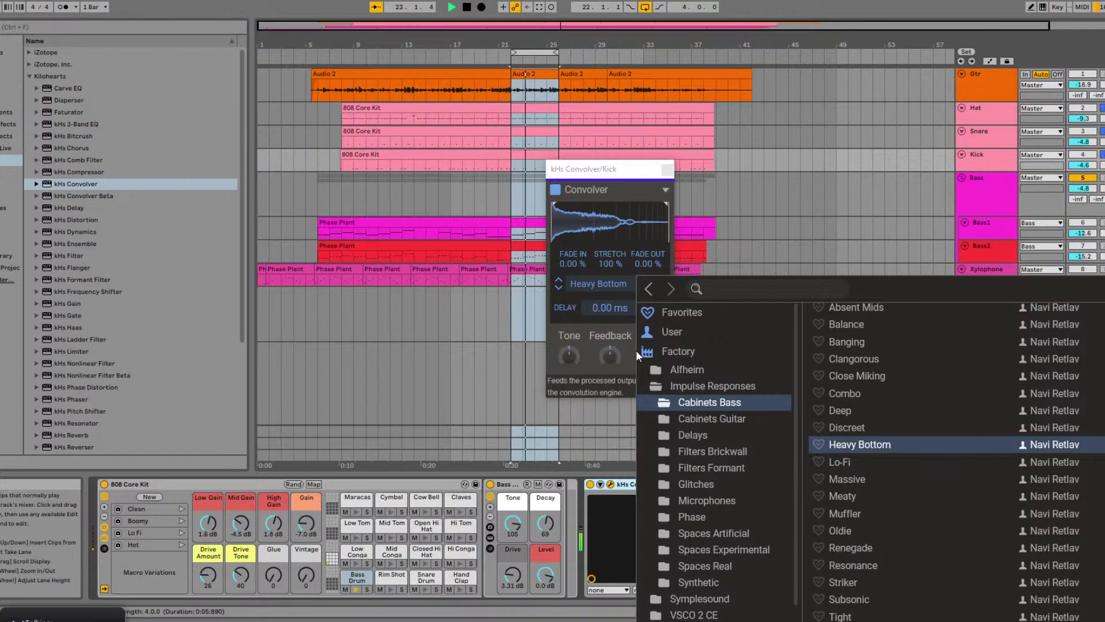
click(556, 190)
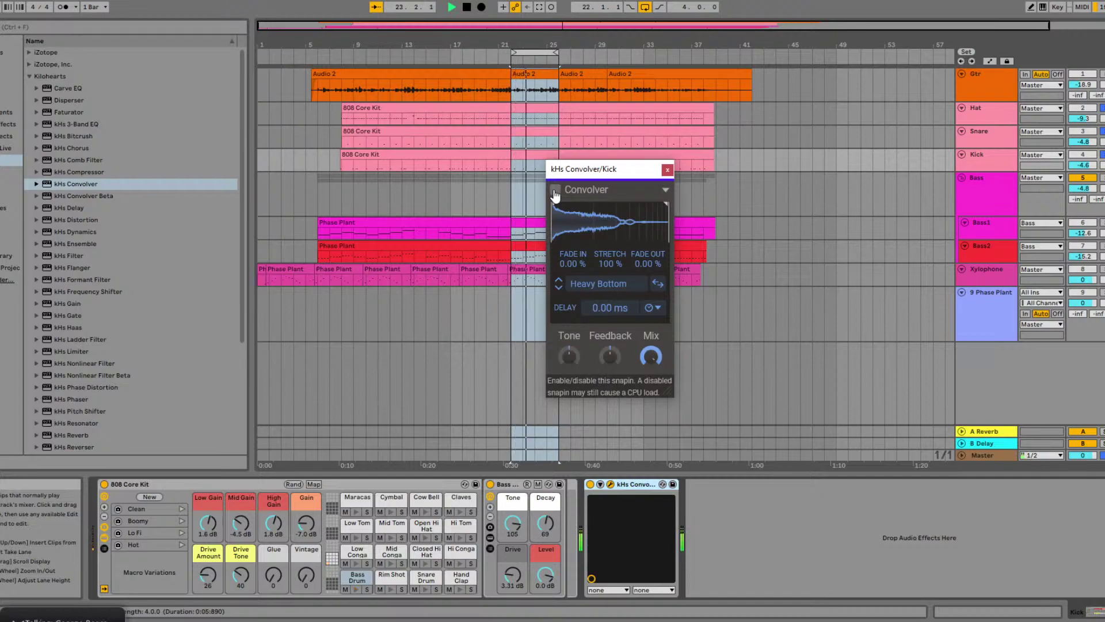
- Re-enable the Kick track's Convolver, audition Muffler, Resonance, Tight and Close Miking from Cabinets Bass, and stop playback on Close Miking
click(556, 191)
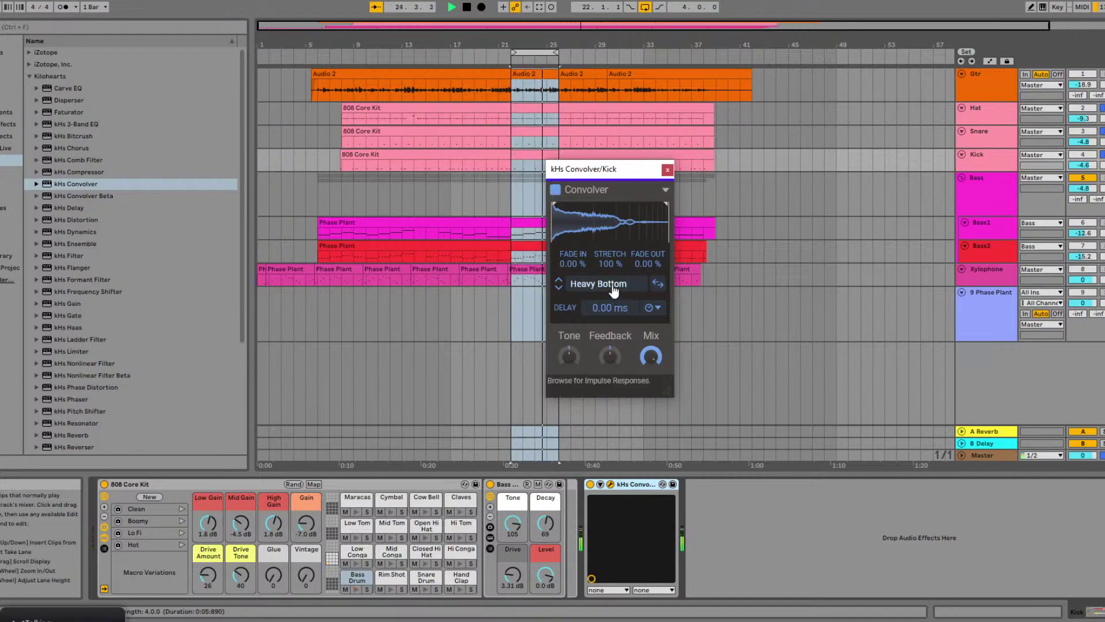
click(613, 284)
click(850, 517)
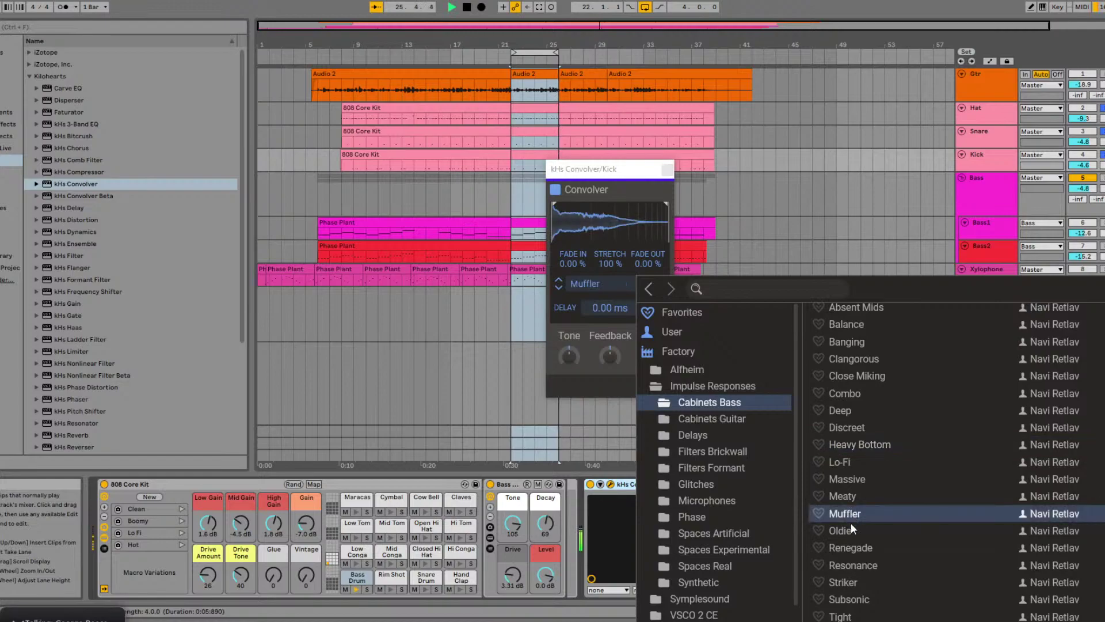
click(856, 564)
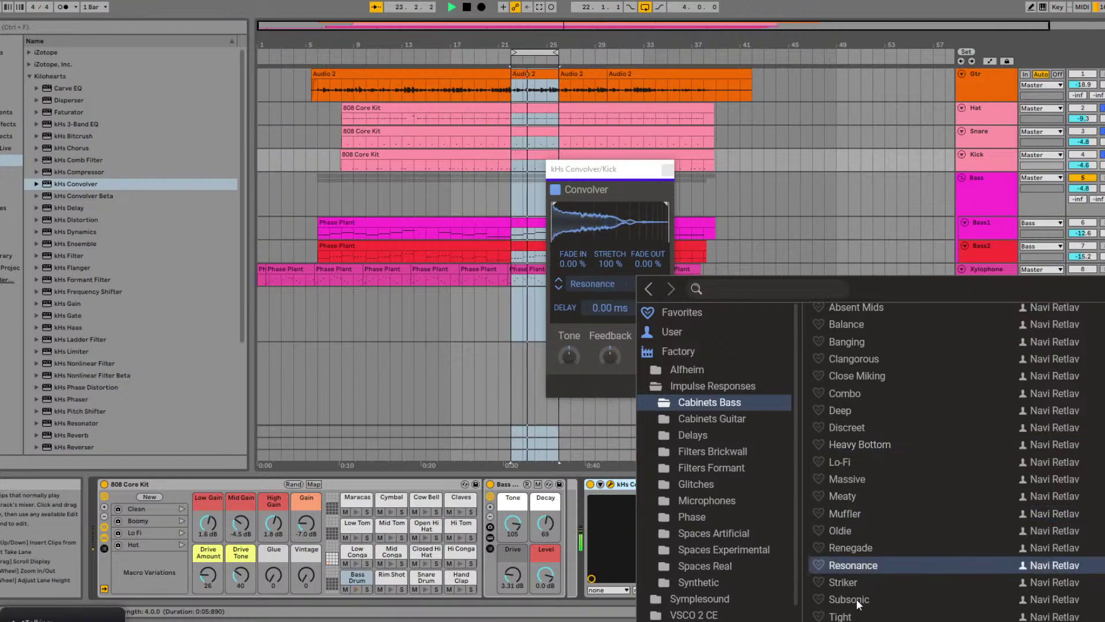
click(849, 617)
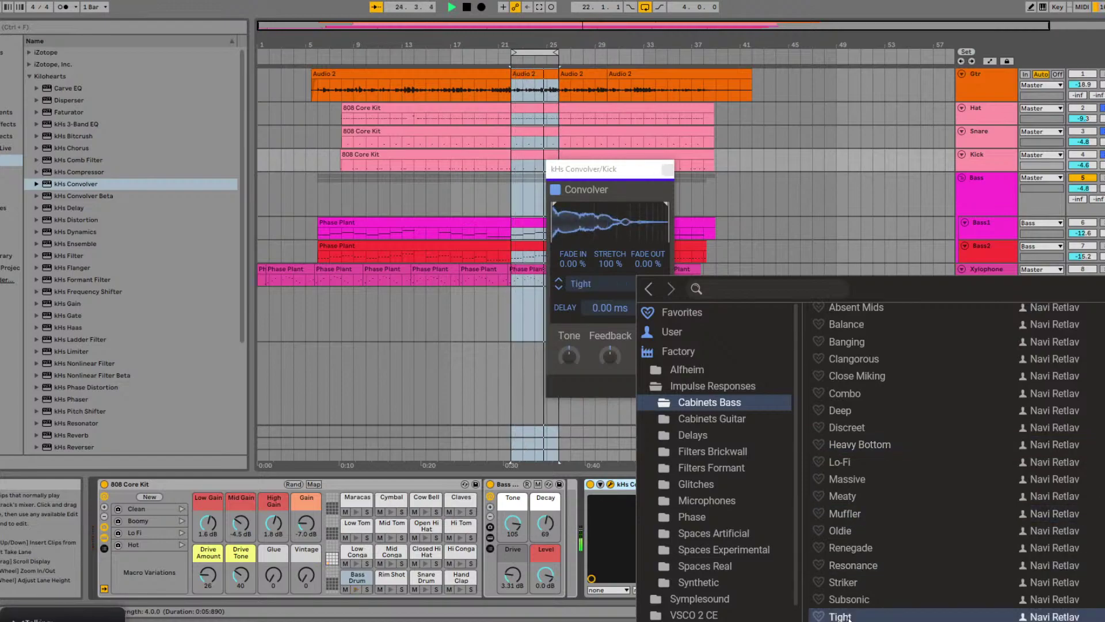
click(854, 375)
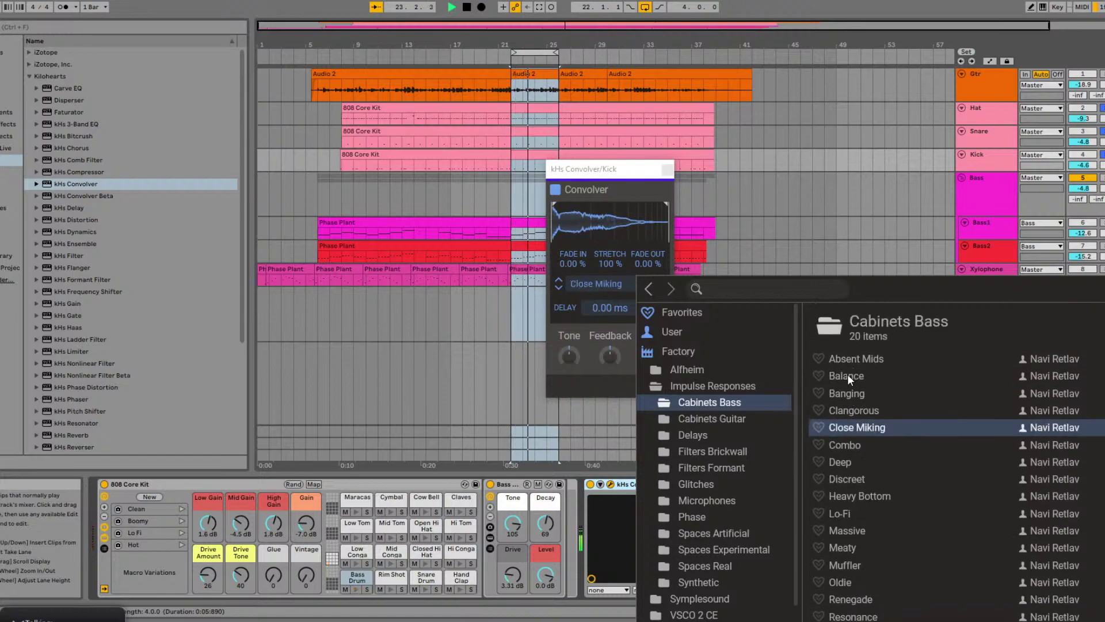
key(space)
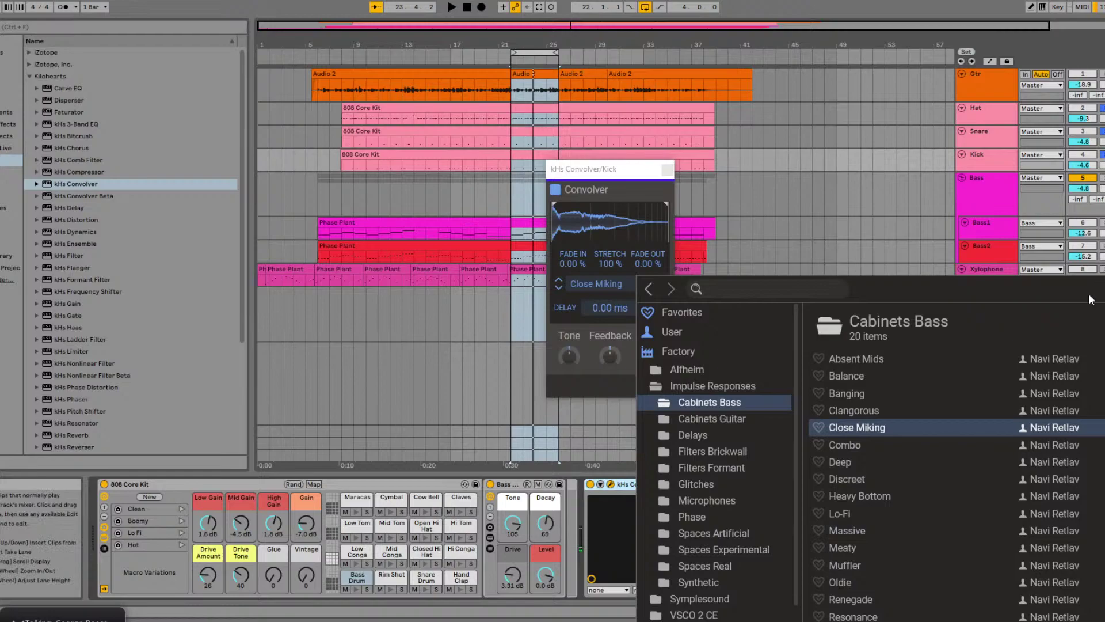
- Select the Bass group track, solo it, and play the looped section
click(983, 207)
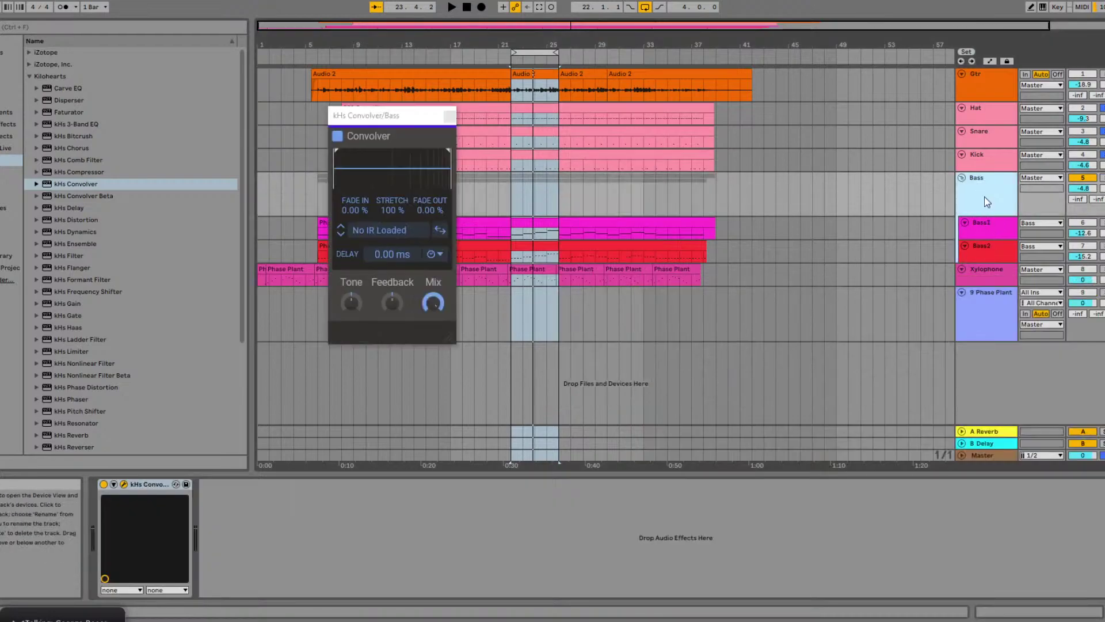
click(1102, 178)
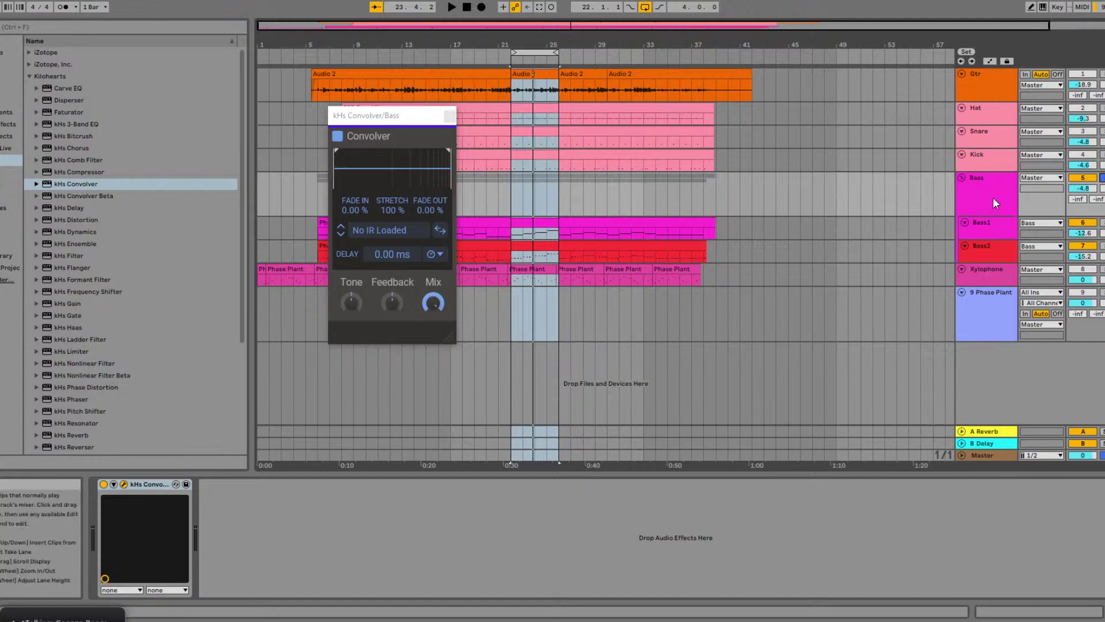
key(space)
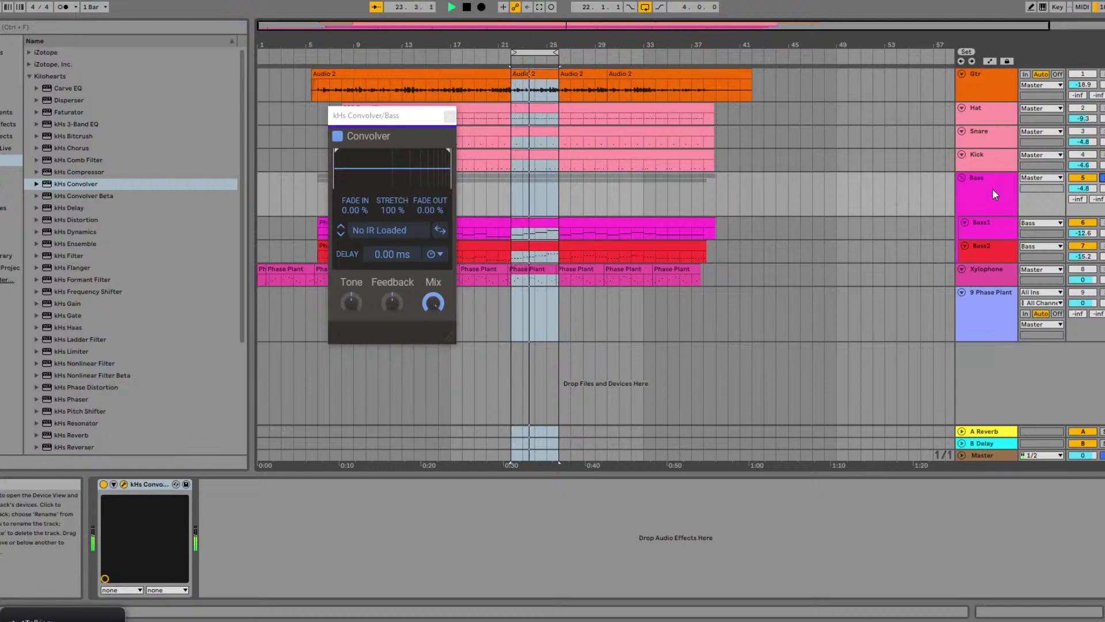
click(992, 189)
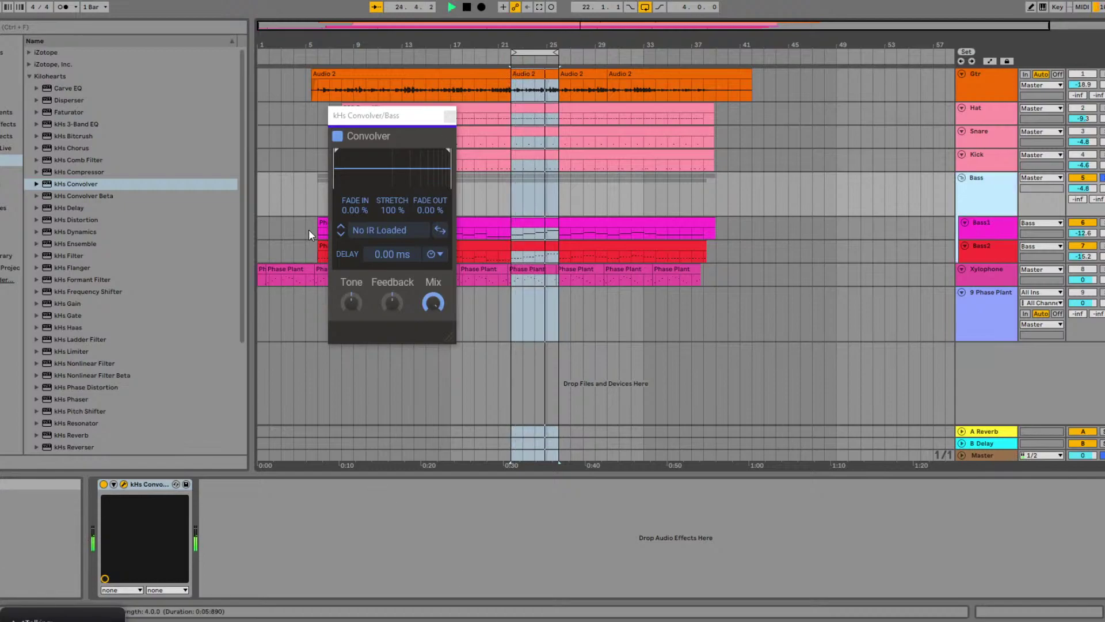
- Audition Absent Mids, Massive, Resonance and Subsonic from Cabinets Bass in the Bass track's Convolver, and load Meaty
click(394, 232)
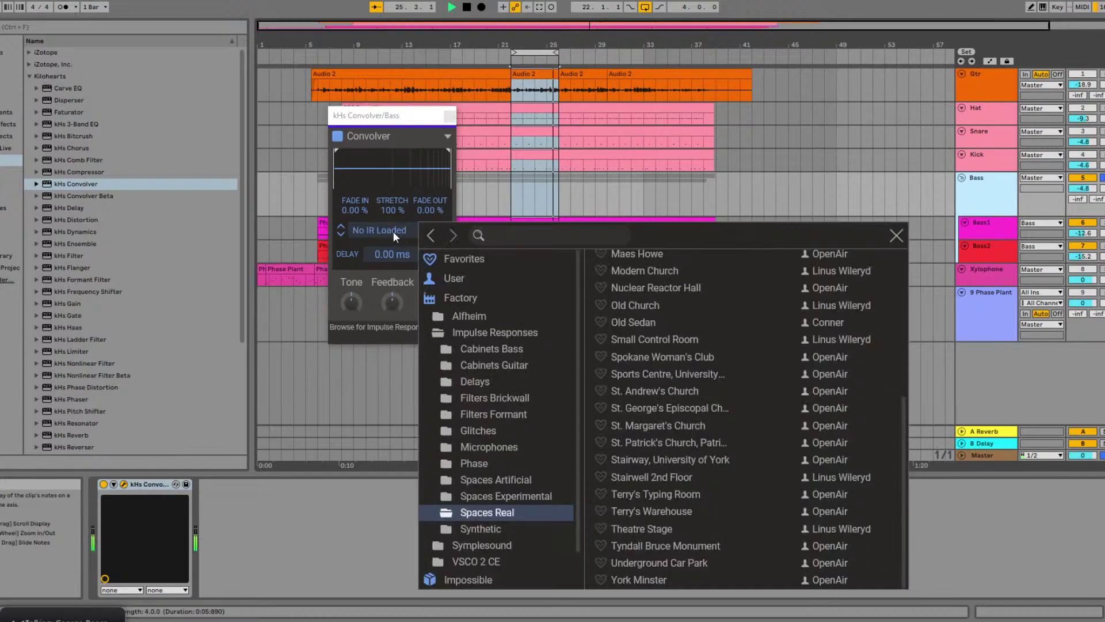
click(492, 348)
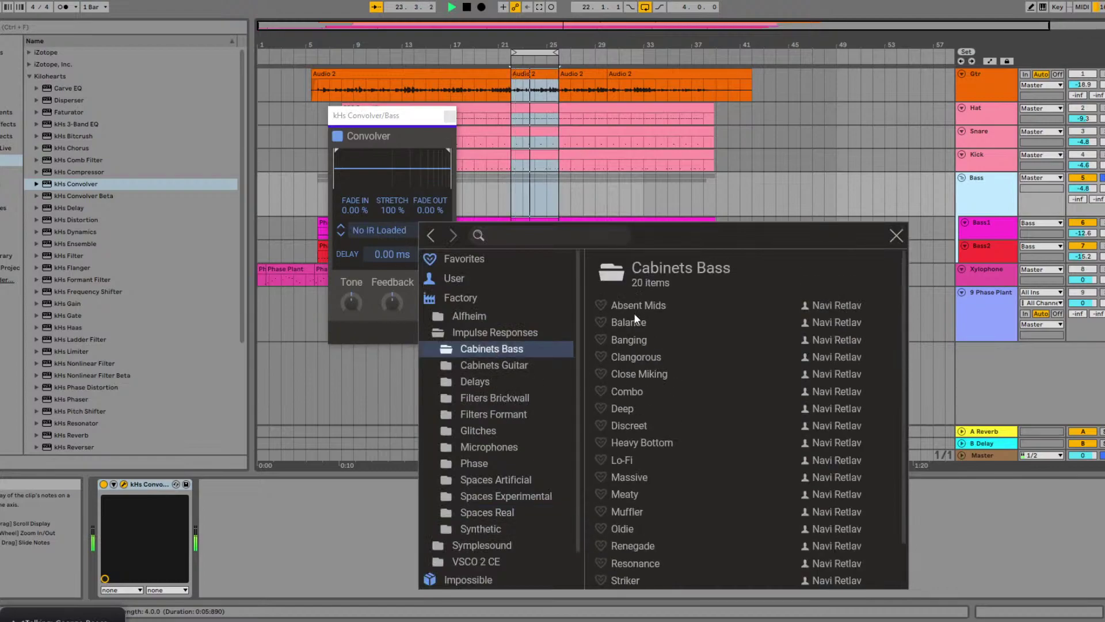
click(638, 305)
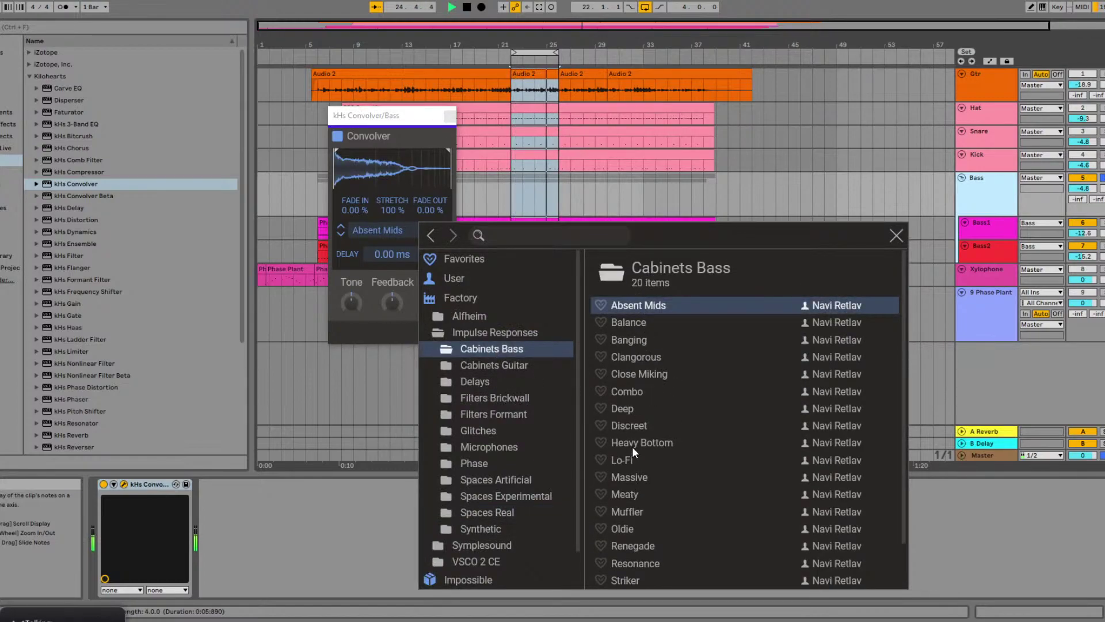
click(630, 481)
scroll(636, 498, down, 1)
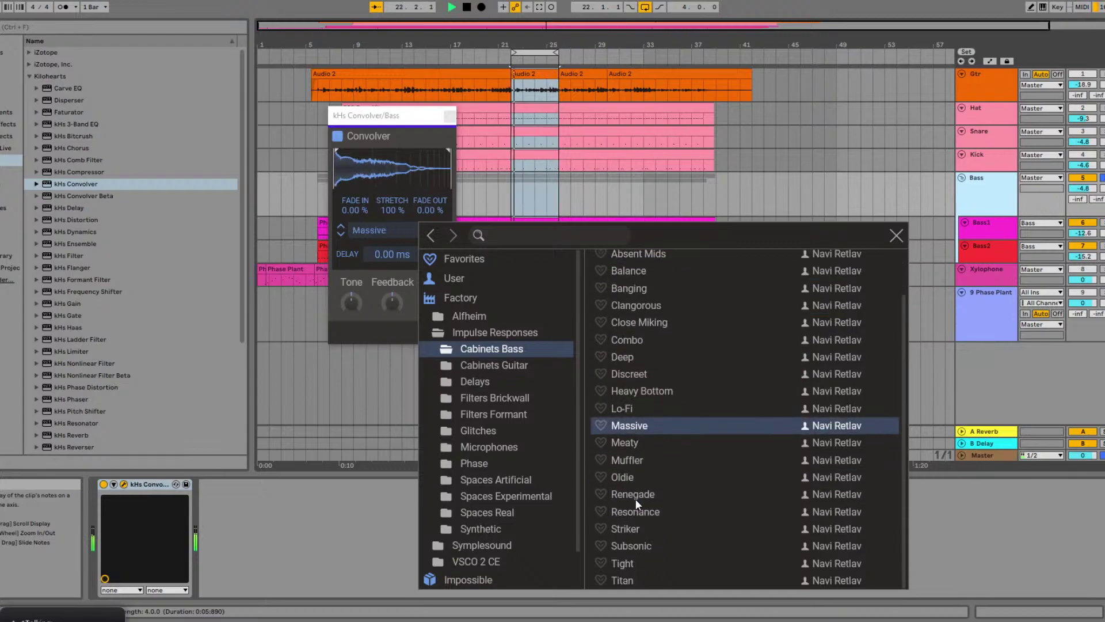
click(637, 512)
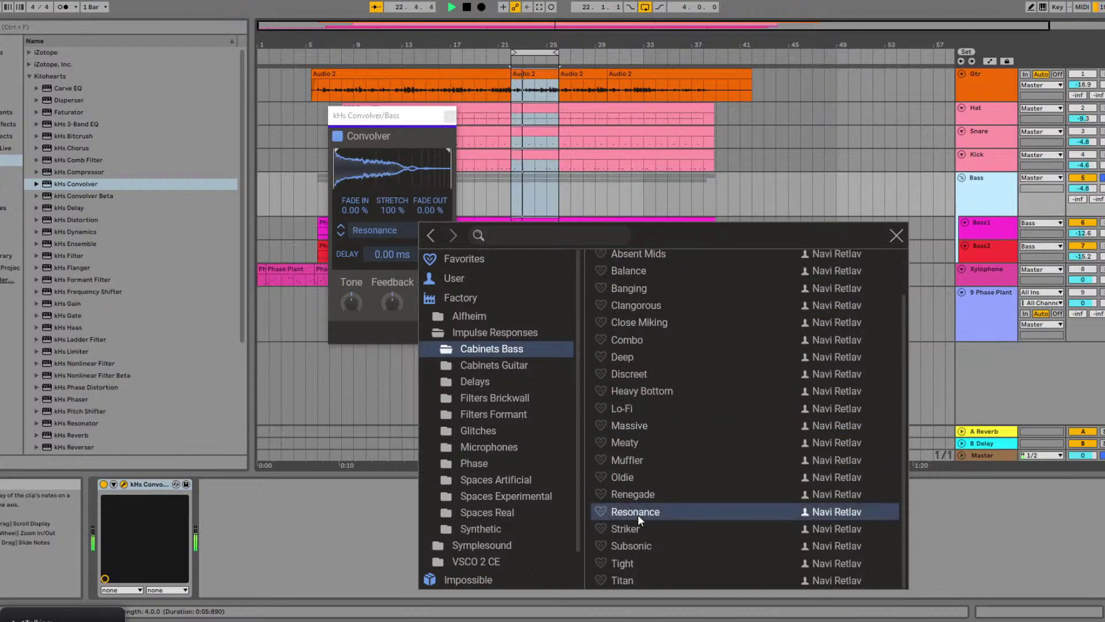
click(640, 548)
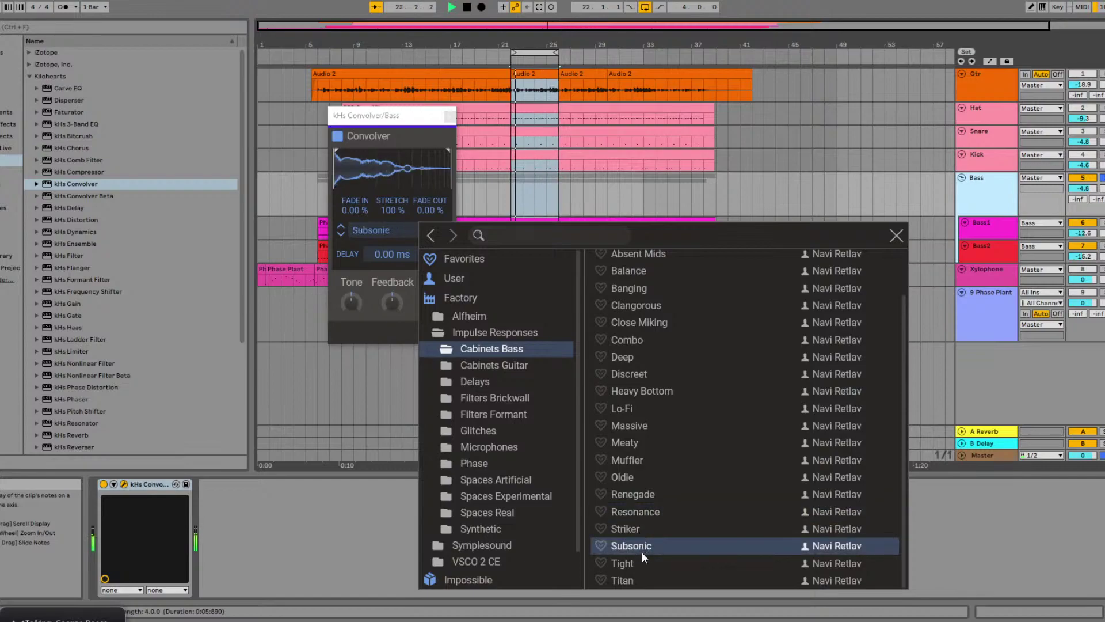
click(624, 448)
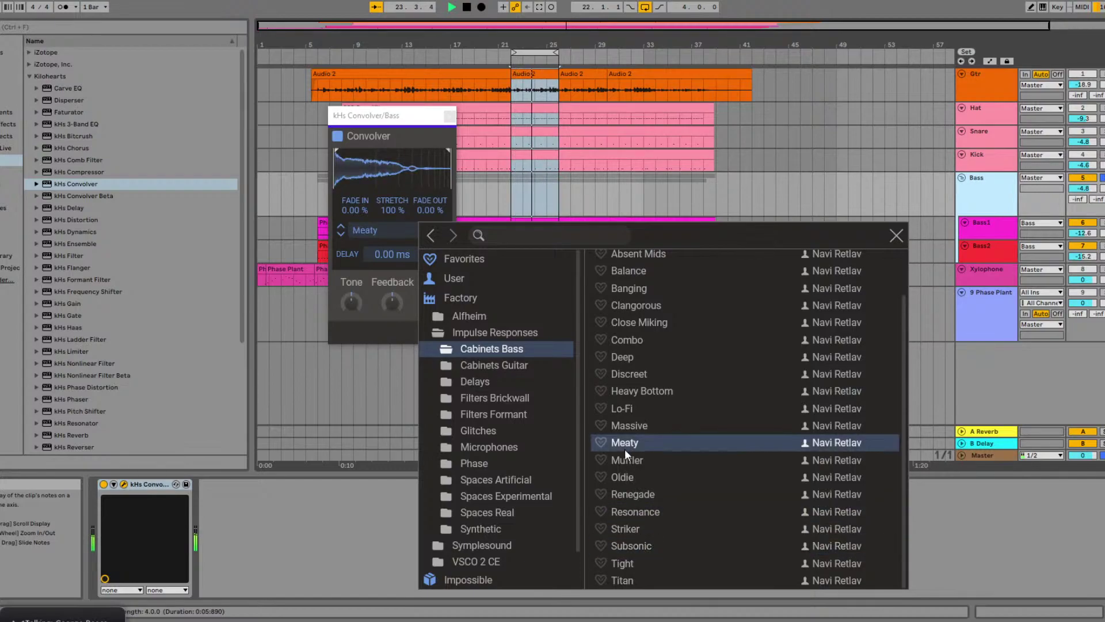
- Lower the Mix and Tone of the Bass track's Convolver and close its window
click(415, 124)
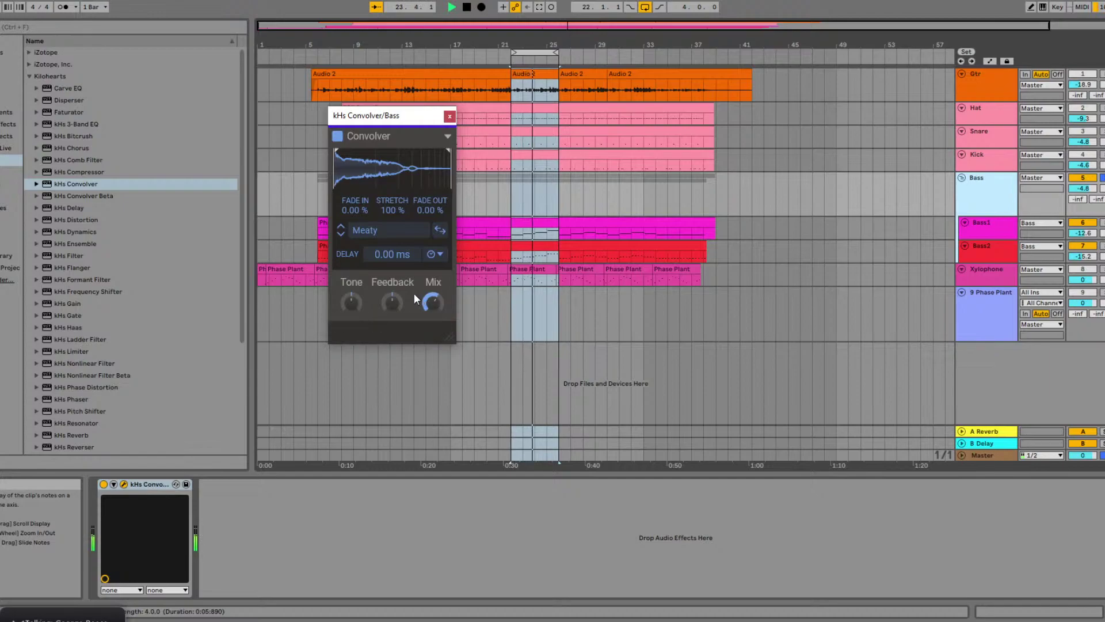
drag(351, 298, 351, 305)
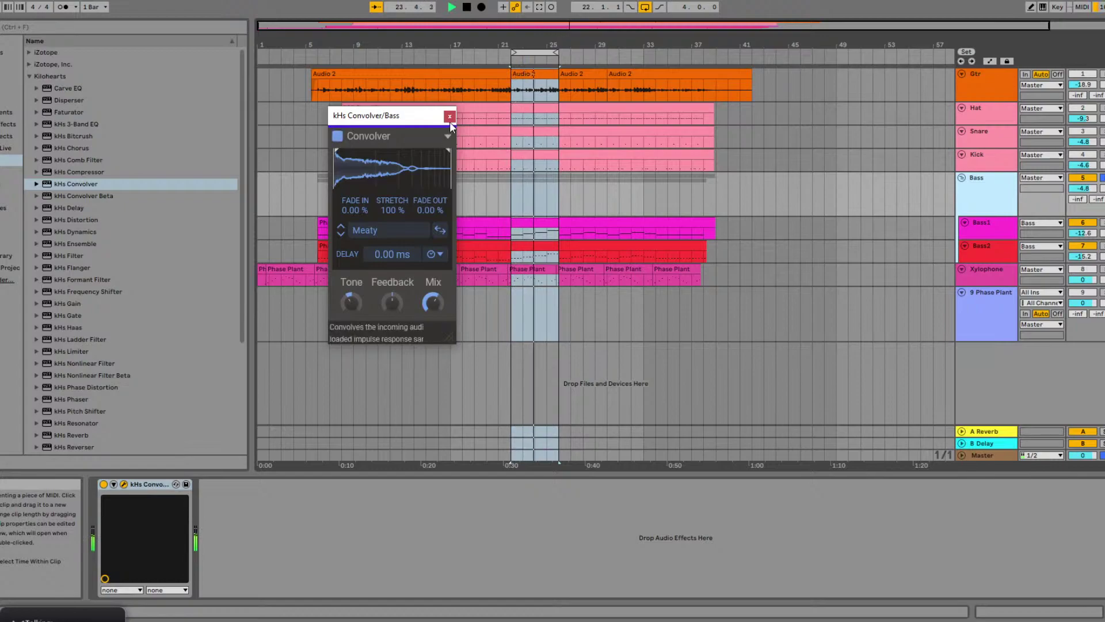
key(alt+Tab)
key(alt+Tab)
click(886, 330)
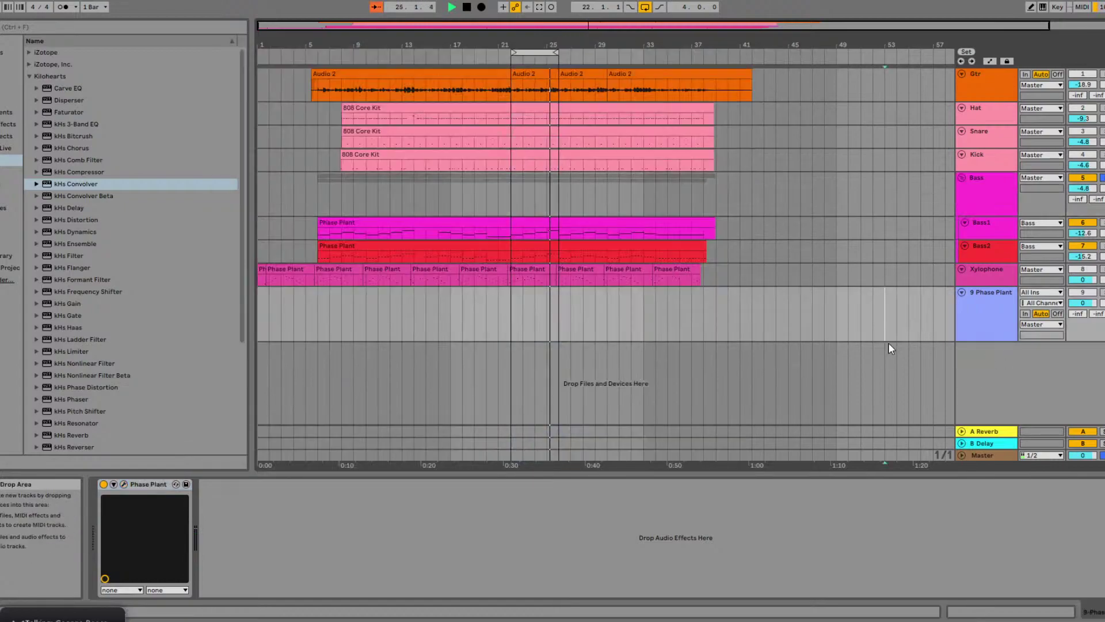
- Stop playback, select the Kick track, solo it instead of Bass, and play from bar 22
click(1000, 202)
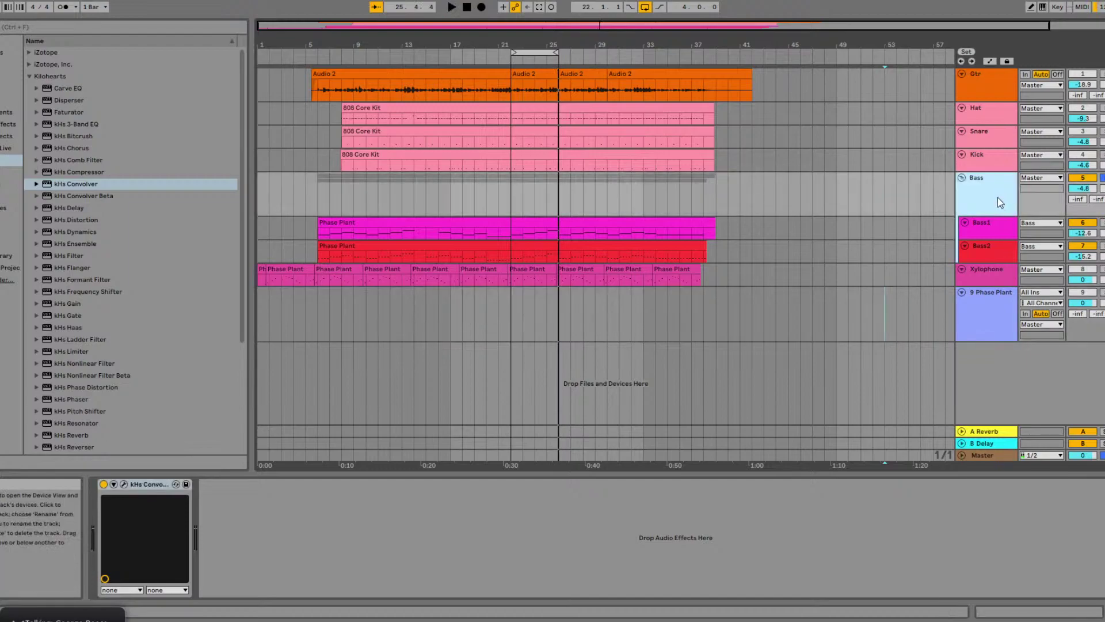
click(975, 75)
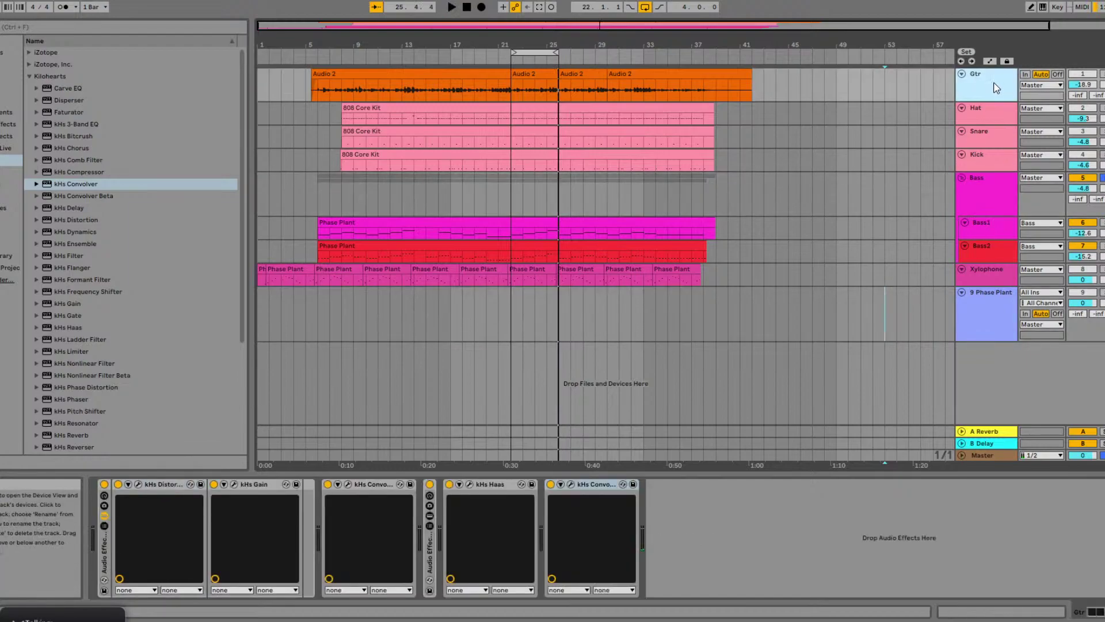
click(986, 152)
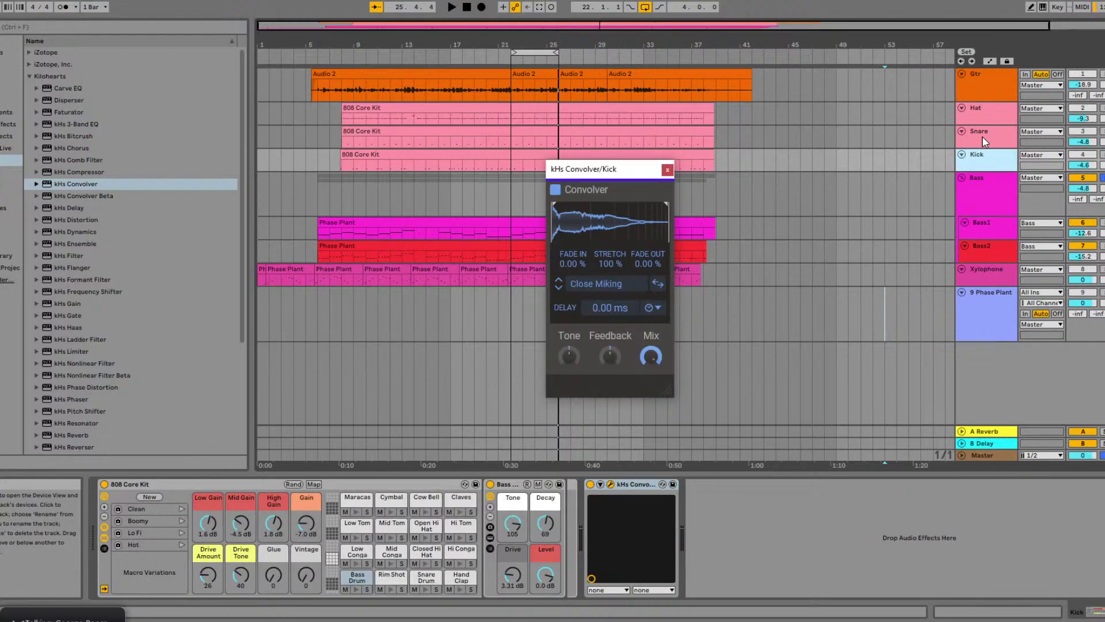
click(1103, 154)
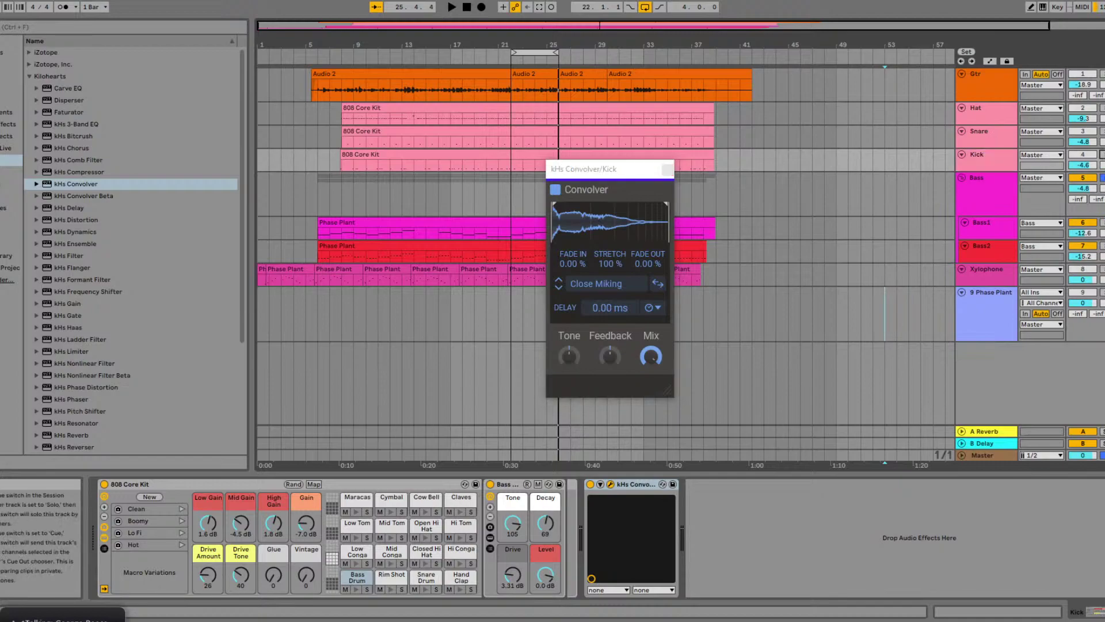
scroll(604, 259, right, 2)
click(458, 165)
scroll(790, 181, left, 2)
key(space)
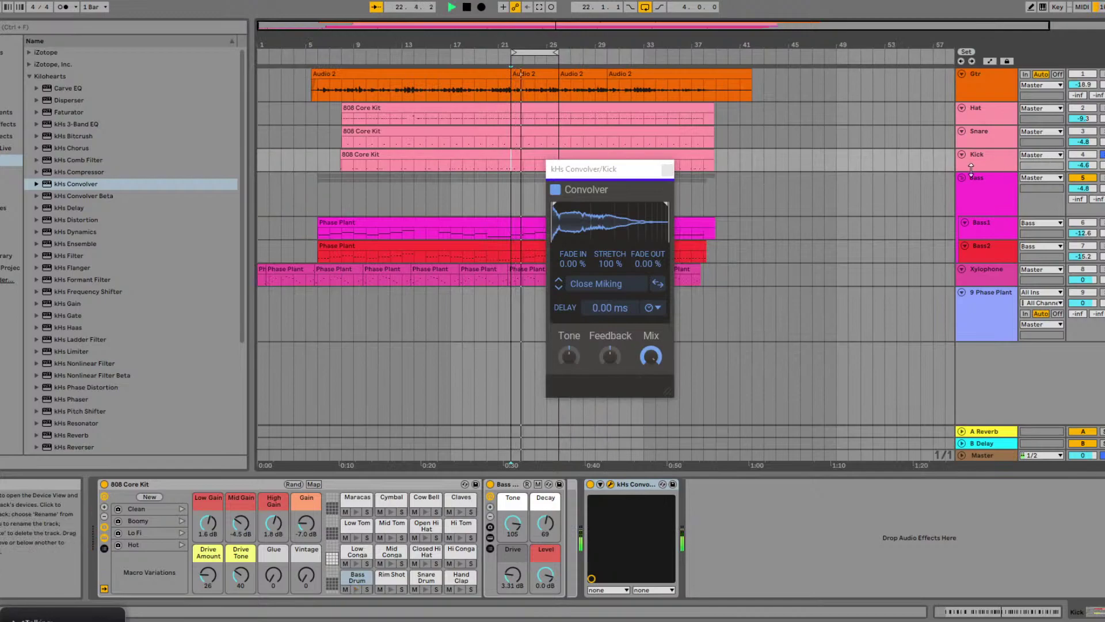
- Solo the Snare track and add kHs Convolver after its 808 Core Kit
click(1103, 131)
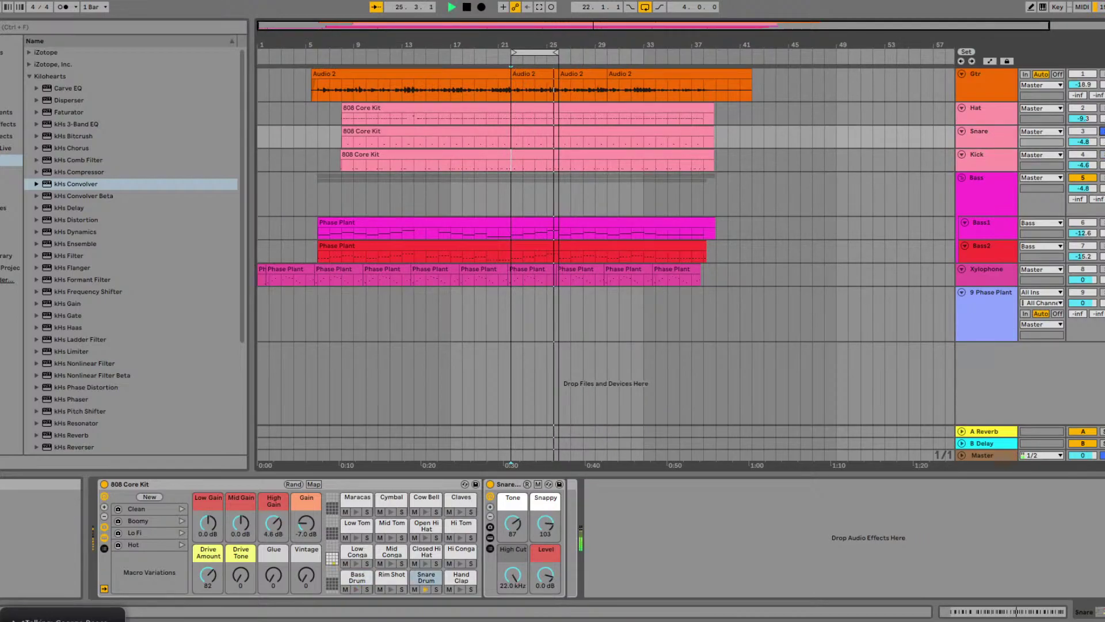
click(1011, 135)
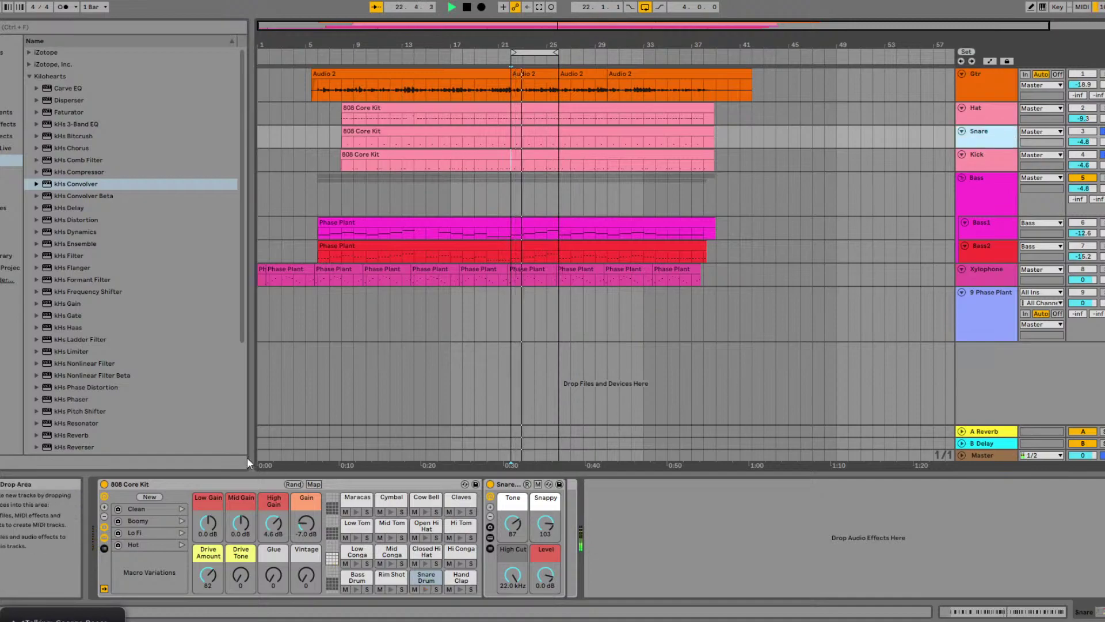
drag(58, 195, 616, 546)
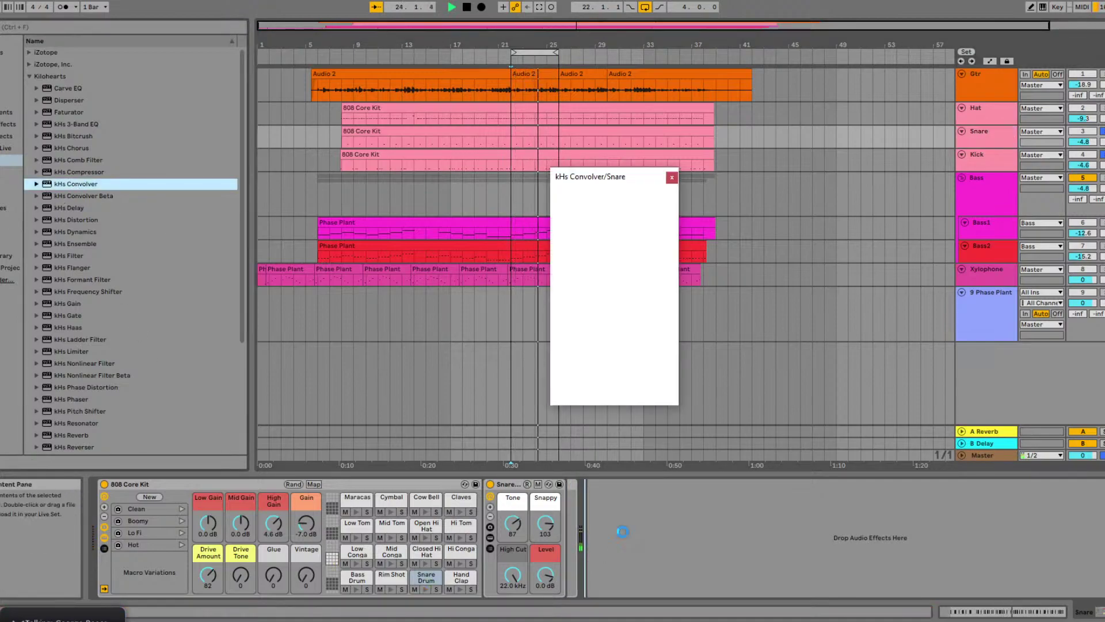
- Load the Digital Snare Plate impulse response from Spaces Artificial into the Snare track's Convolver
click(605, 291)
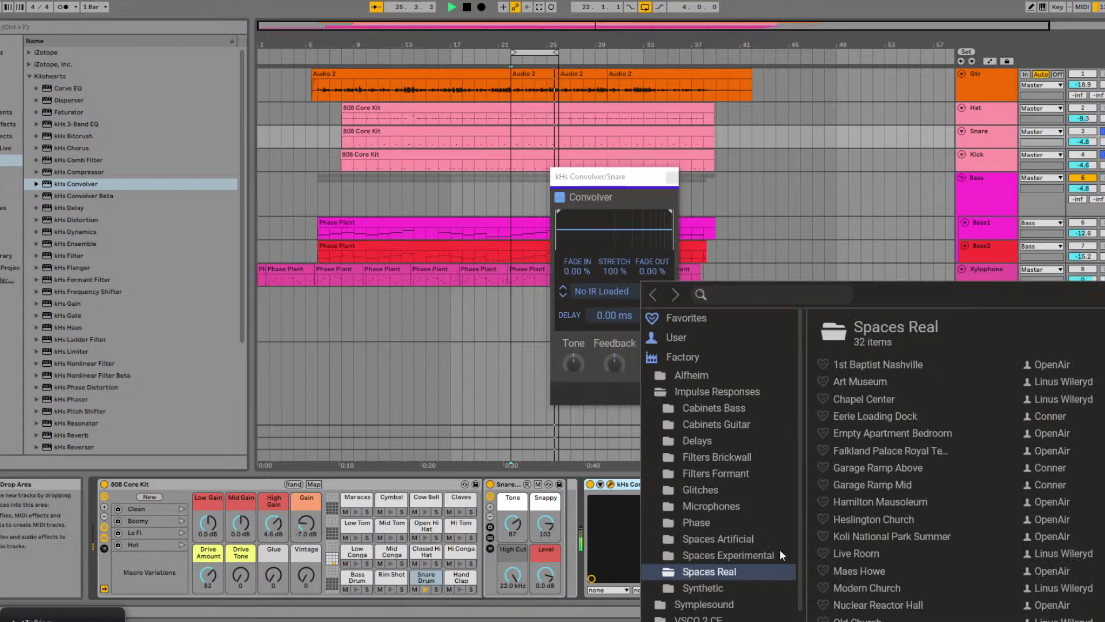
click(716, 538)
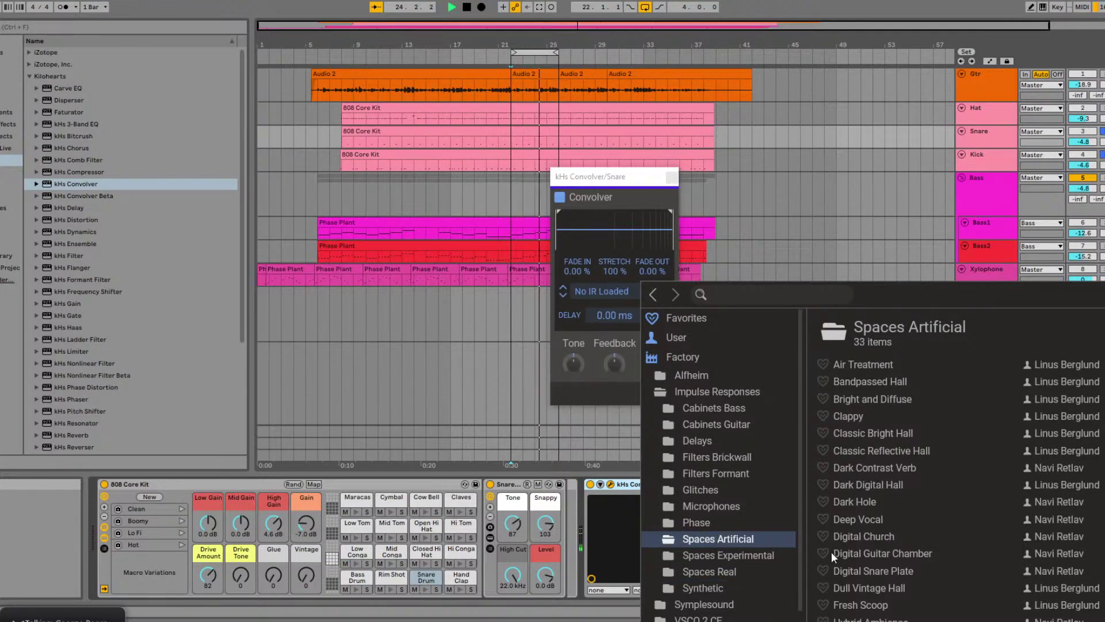
click(873, 571)
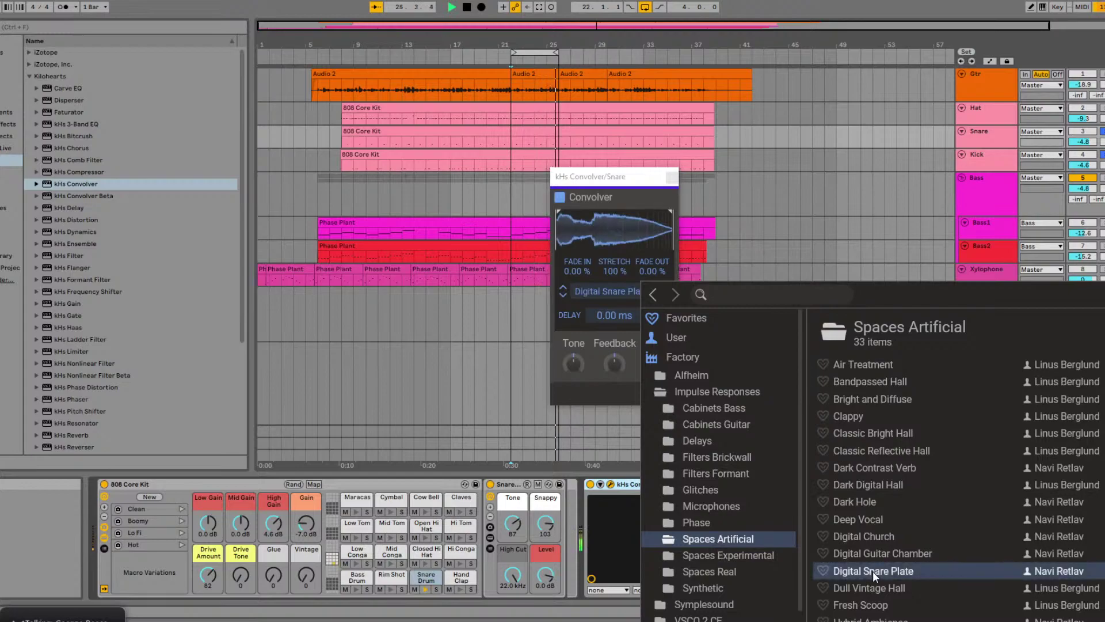
click(606, 330)
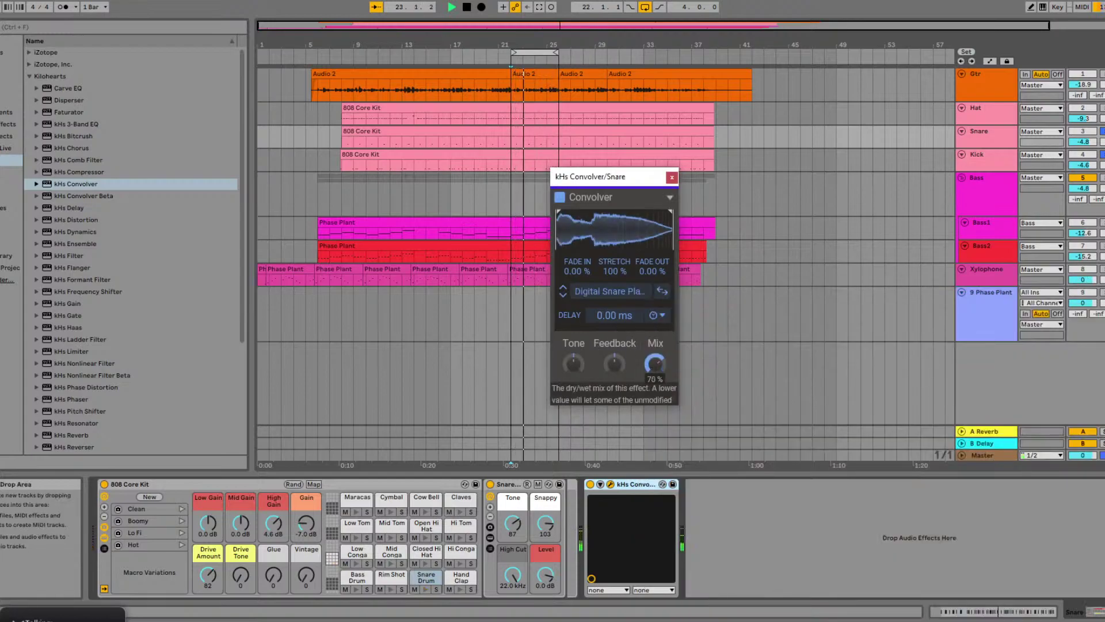
- Lower the Snare Convolver's Mix and Tone and set its Stretch to 34%
drag(655, 363, 654, 385)
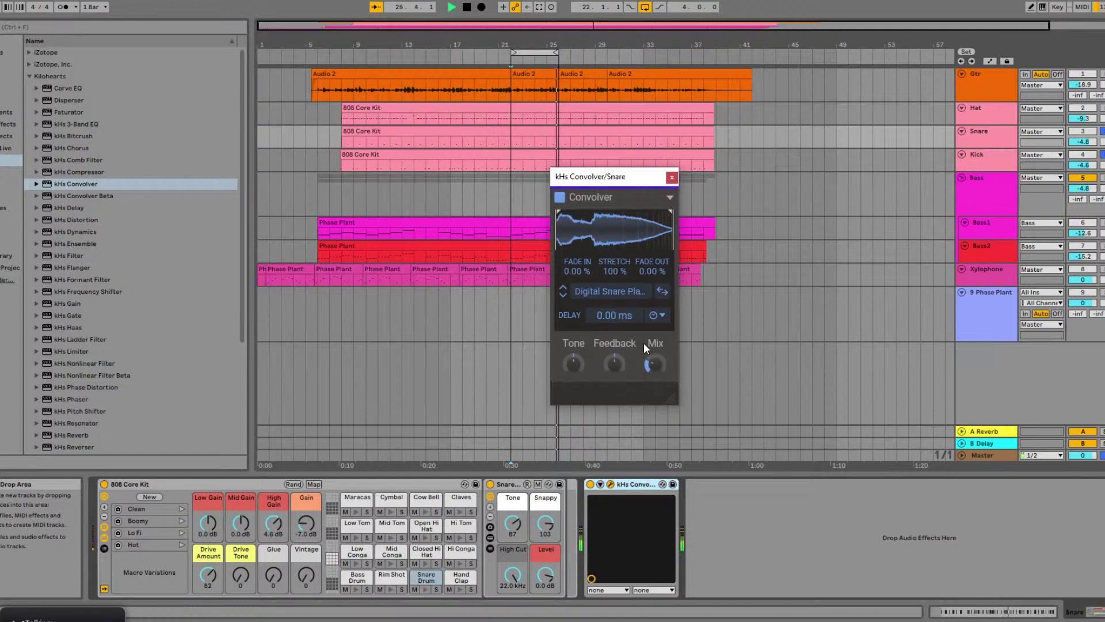
drag(574, 362, 575, 375)
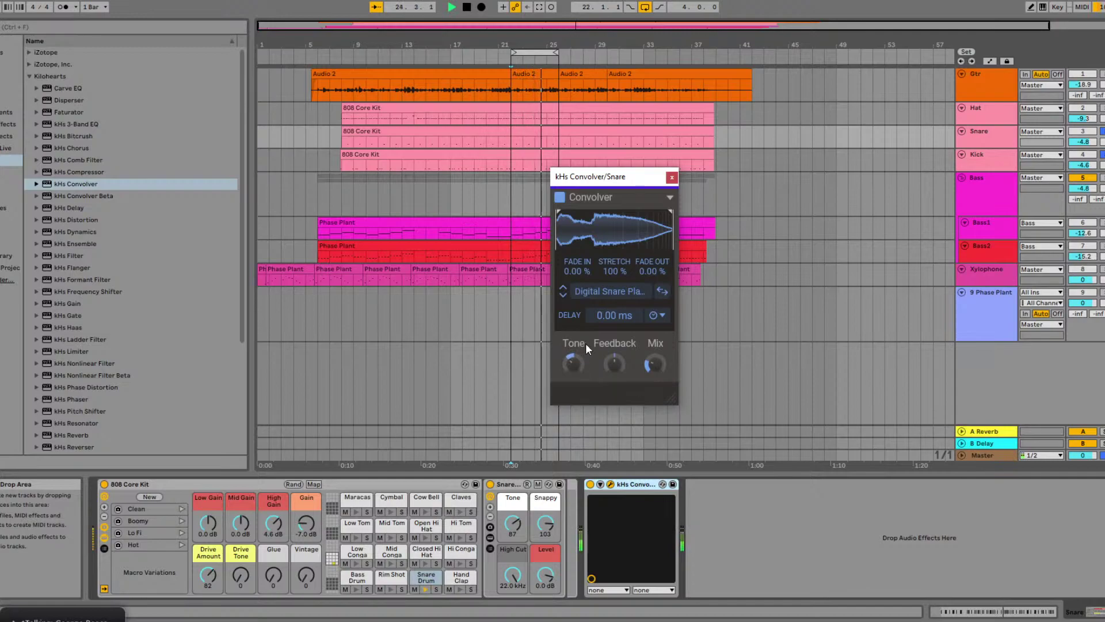
drag(625, 264, 609, 269)
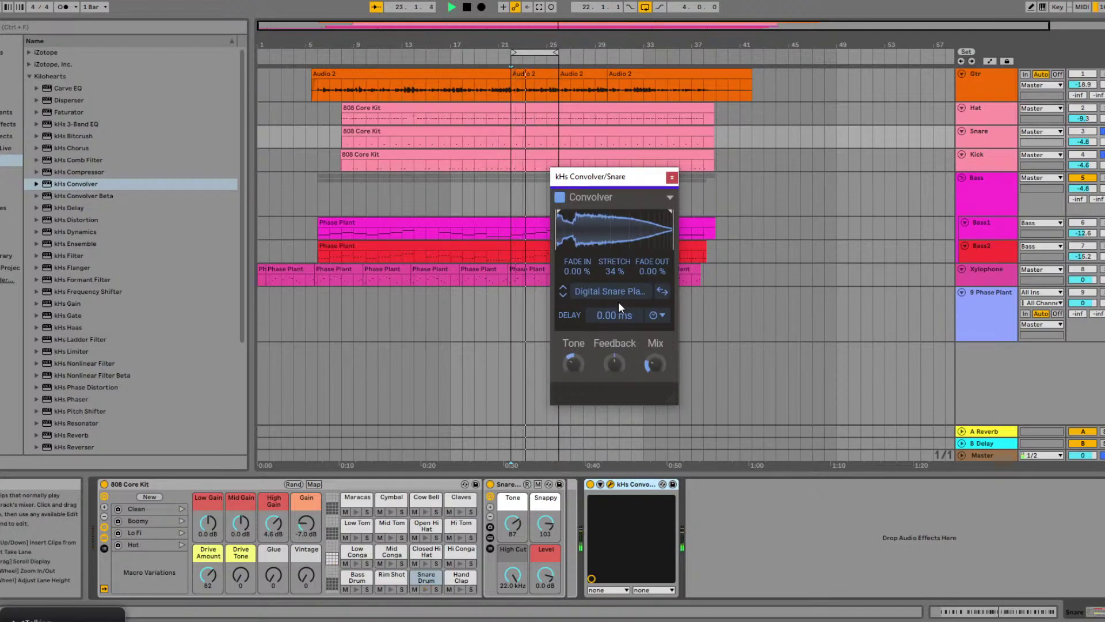
- Audition the Snare Convolver with 100% Fade In, raised Feedback, and Stretch values of 214% and 55%
drag(615, 272, 614, 207)
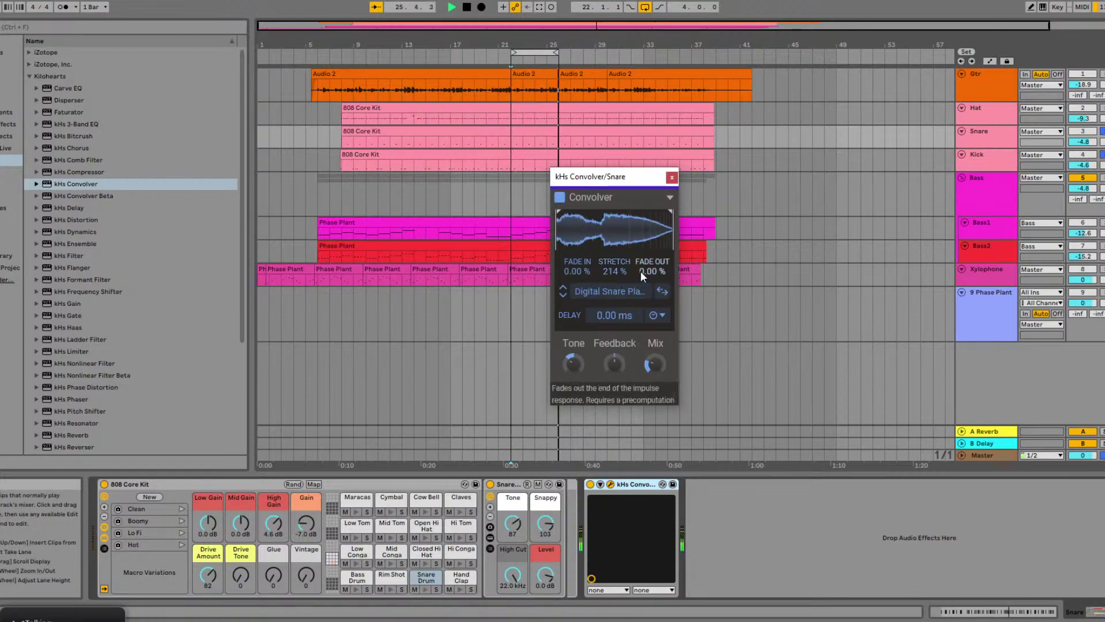
mouse_move(576, 269)
mouse_down()
mouse_move(576, 248)
mouse_move(579, 271)
mouse_up()
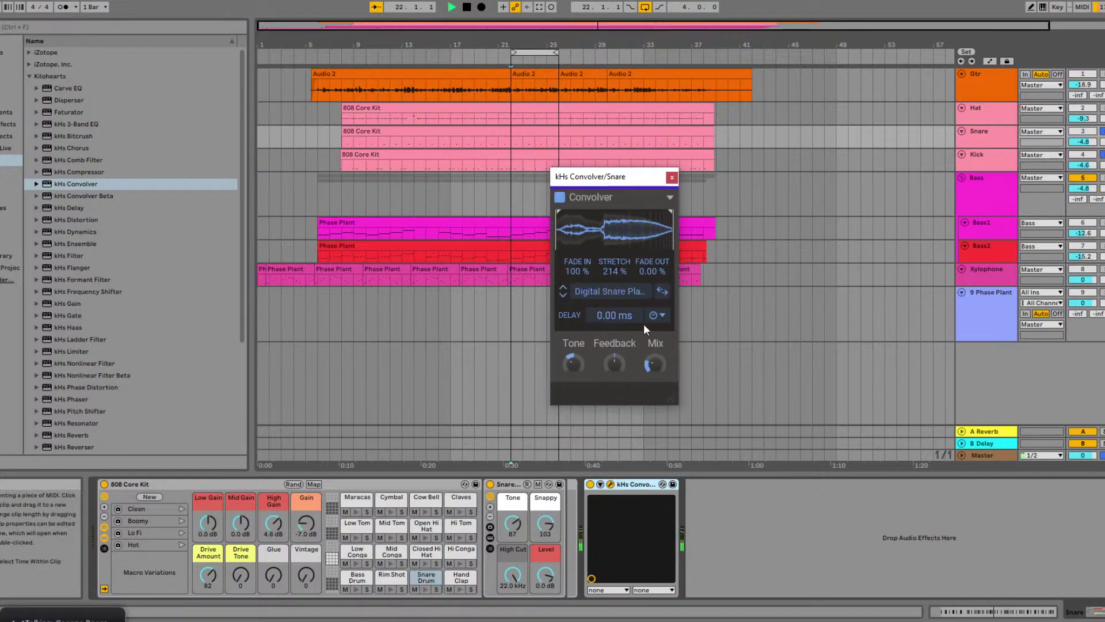
drag(612, 362, 612, 341)
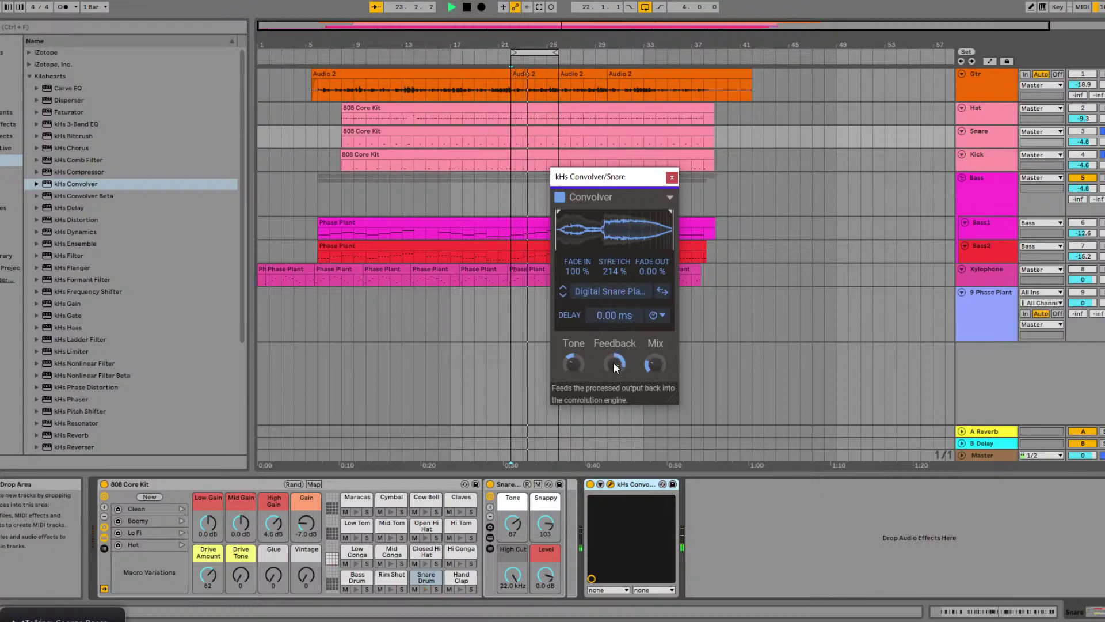
drag(613, 243, 609, 302)
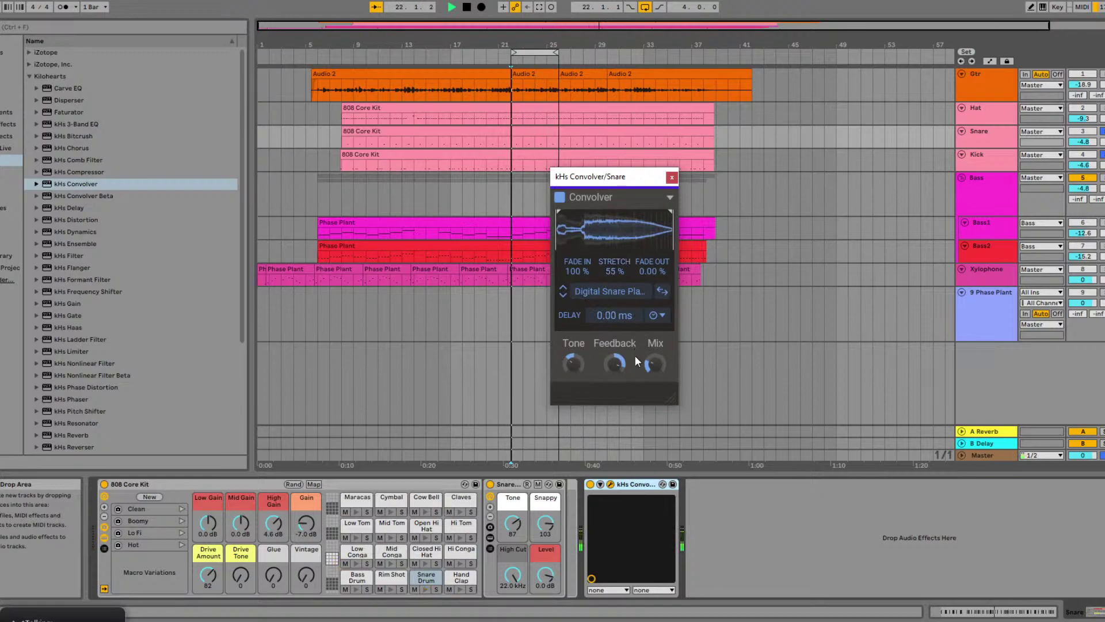
- Reset the Snare Convolver's Stretch to 100%, Feedback to neutral and Fade In to 0%, and close its window
key(space)
double_click(615, 269)
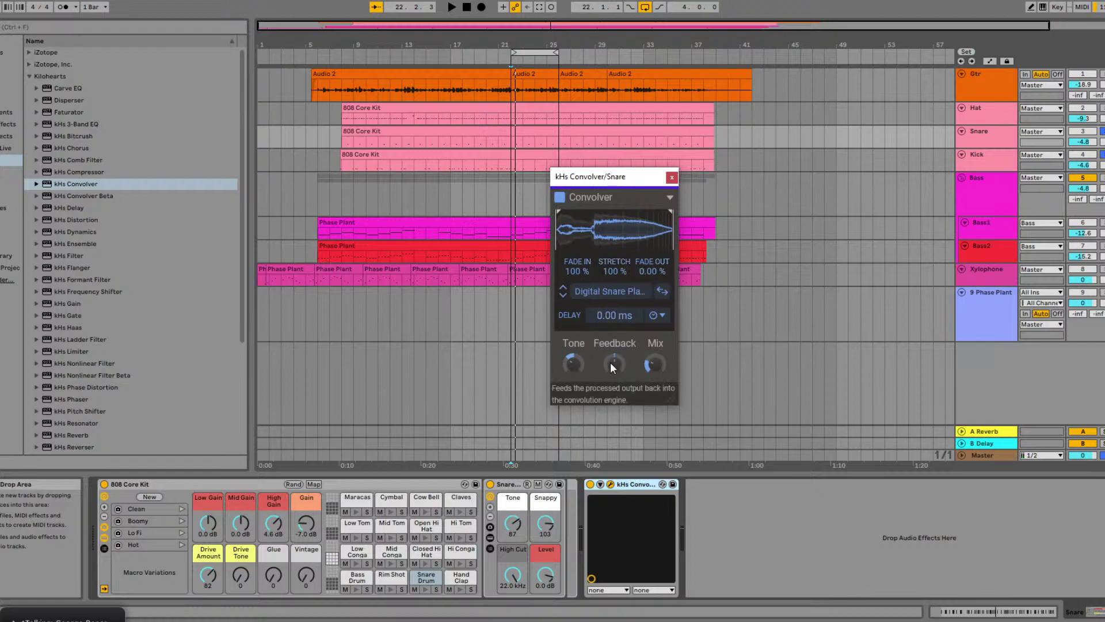
key(space)
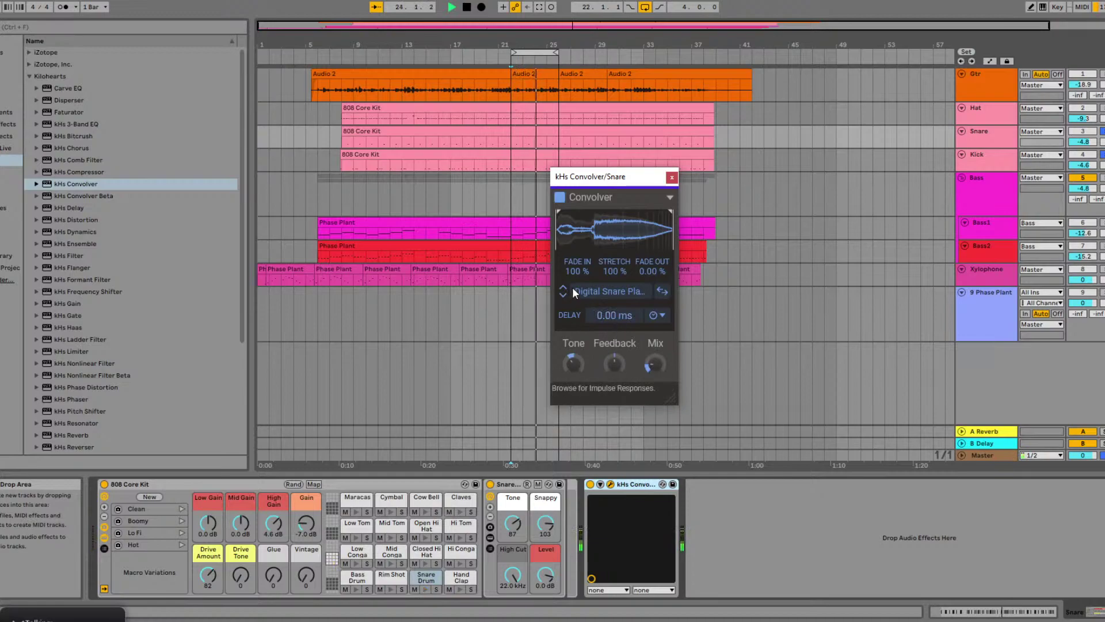
drag(578, 268, 597, 296)
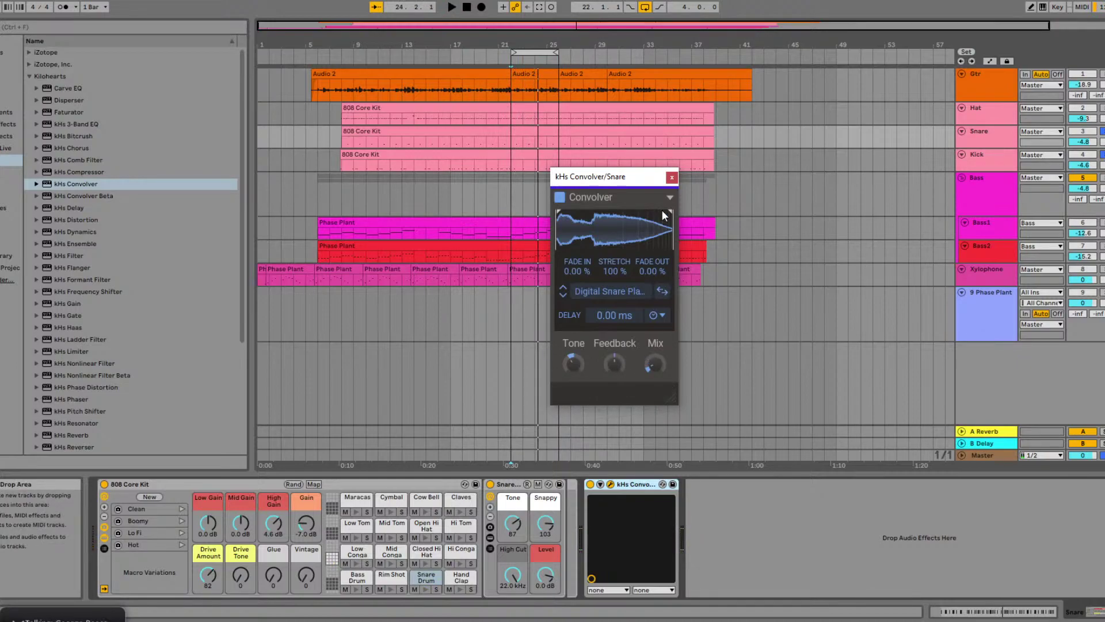
click(672, 178)
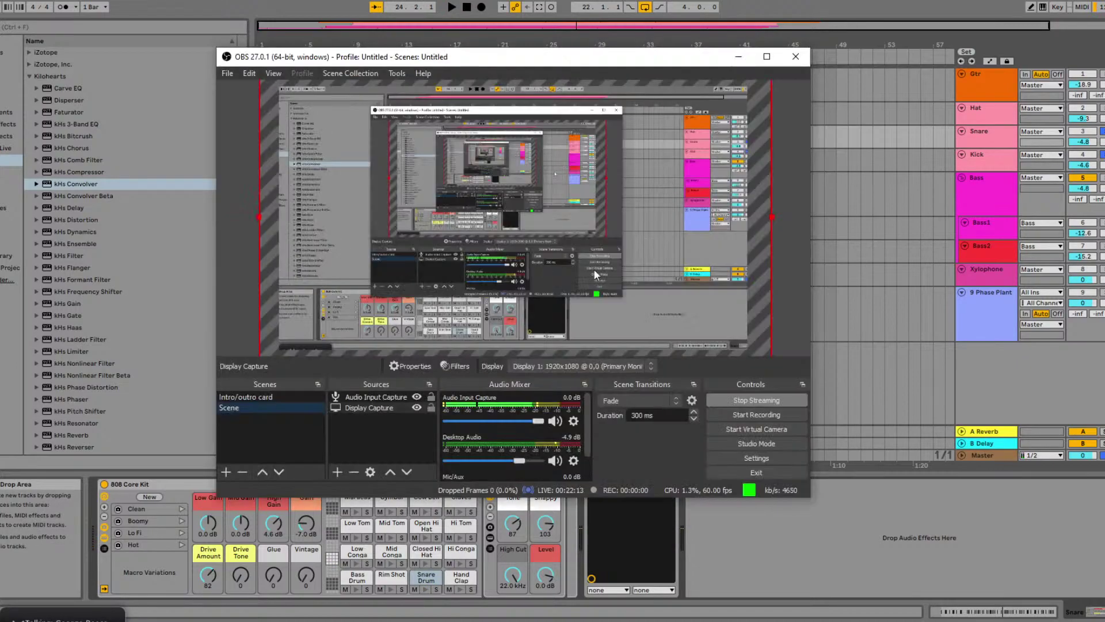
- Add Snap Heap after Phase Plant on the 9 Phase Plant track
click(825, 270)
click(513, 316)
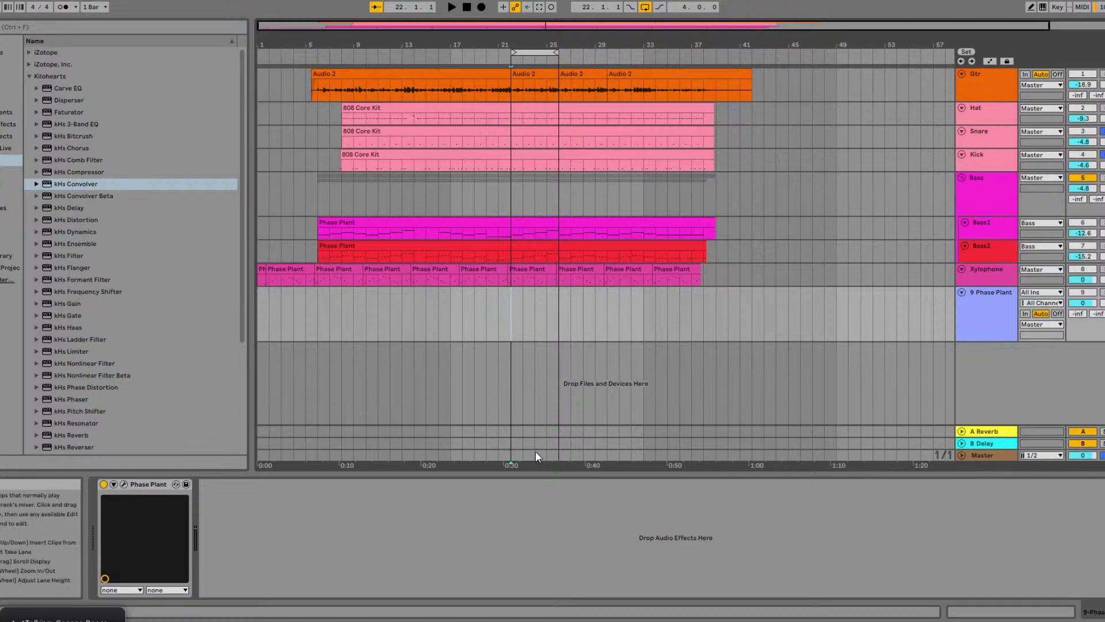
scroll(147, 353, down, 5)
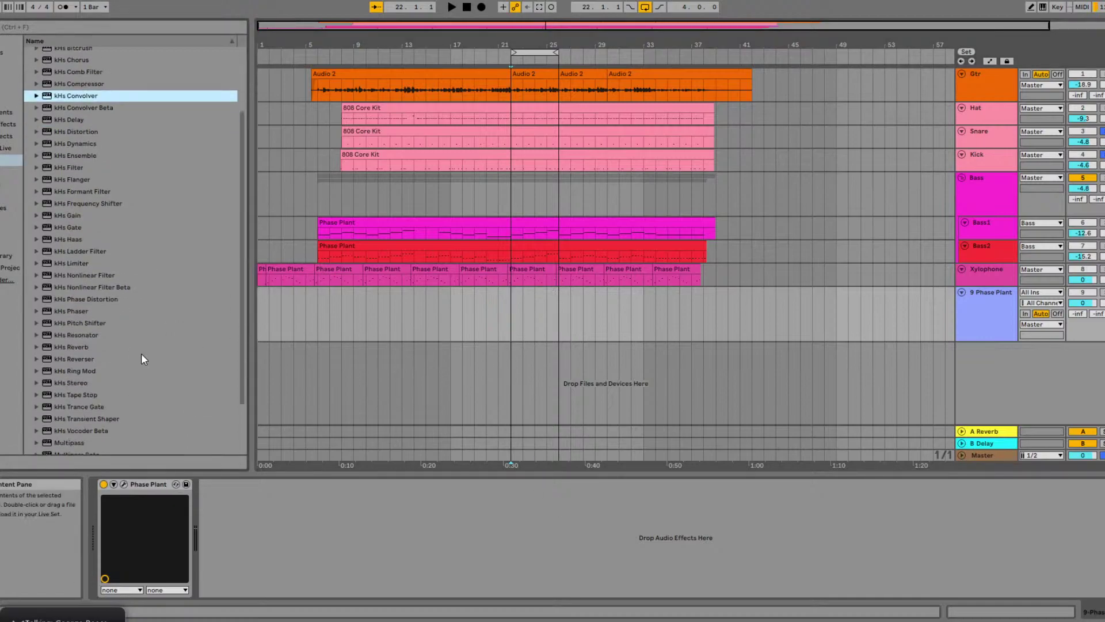
mouse_move(67, 435)
mouse_down()
mouse_move(300, 534)
mouse_move(303, 524)
mouse_up()
drag(752, 62, 442, 21)
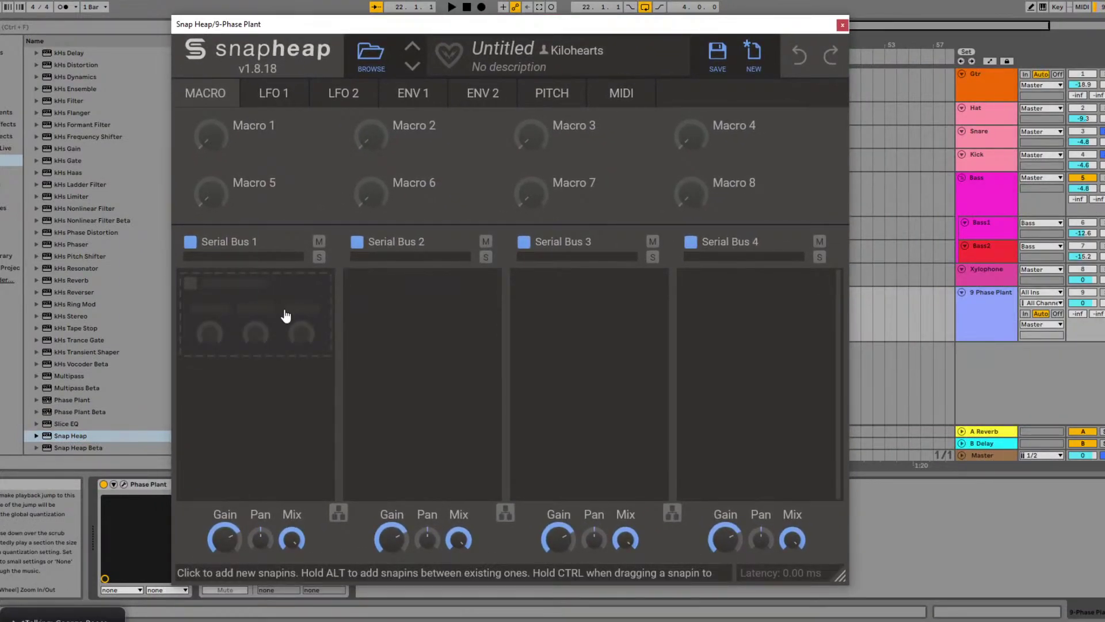
- Add a Compressor to Snap Heap's Serial Bus 1 and remove it again
click(297, 314)
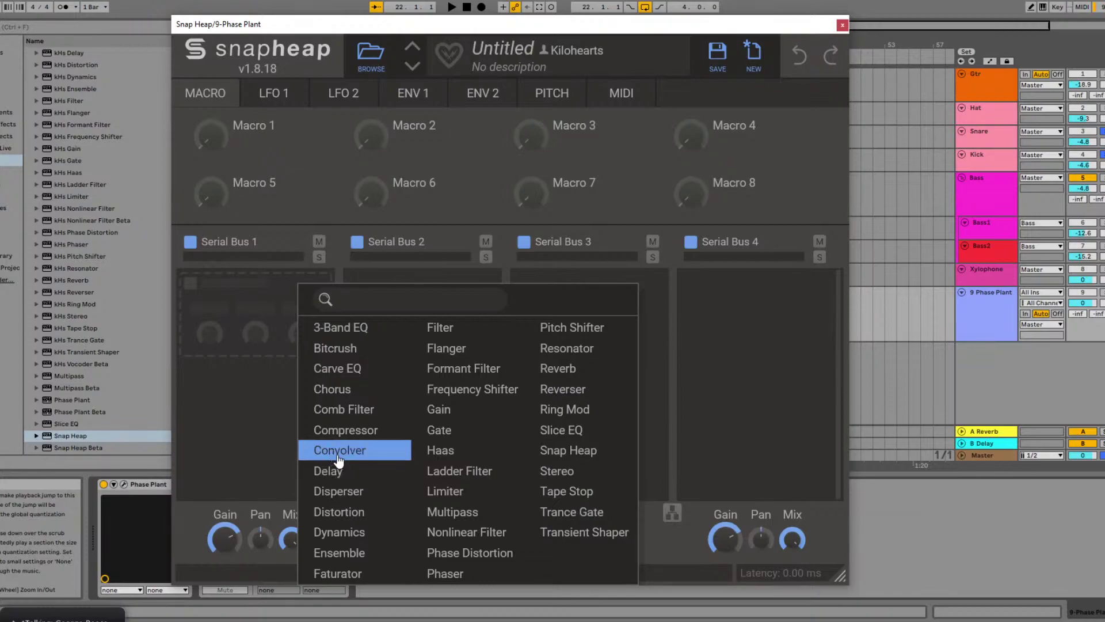
click(341, 430)
scroll(292, 379, down, 3)
click(270, 433)
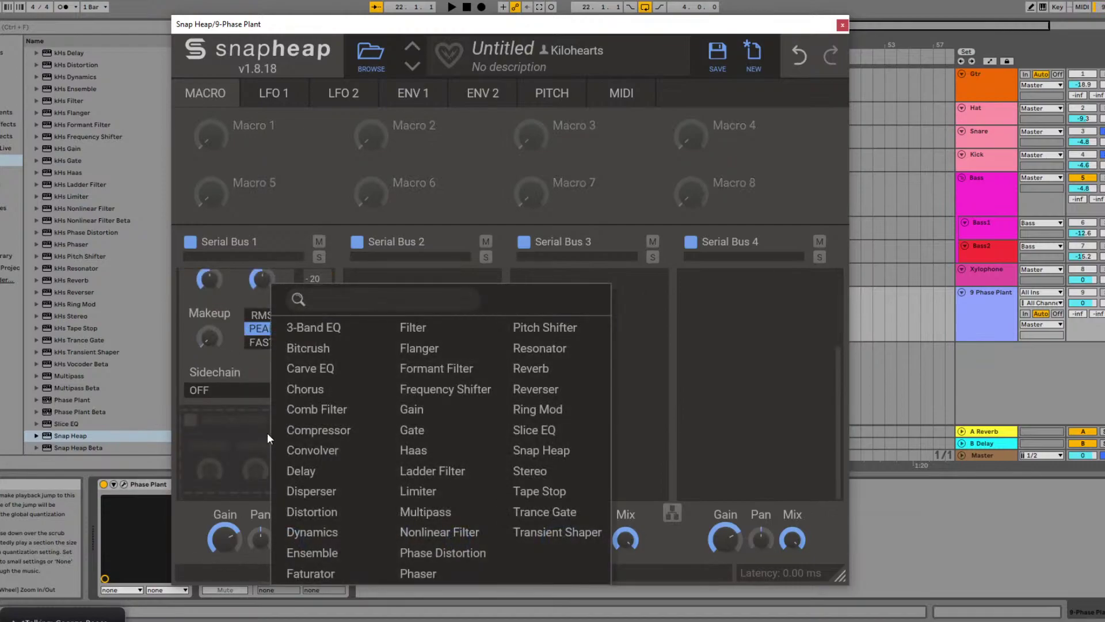
click(267, 432)
scroll(261, 439, up, 3)
scroll(260, 438, up, 1)
click(322, 285)
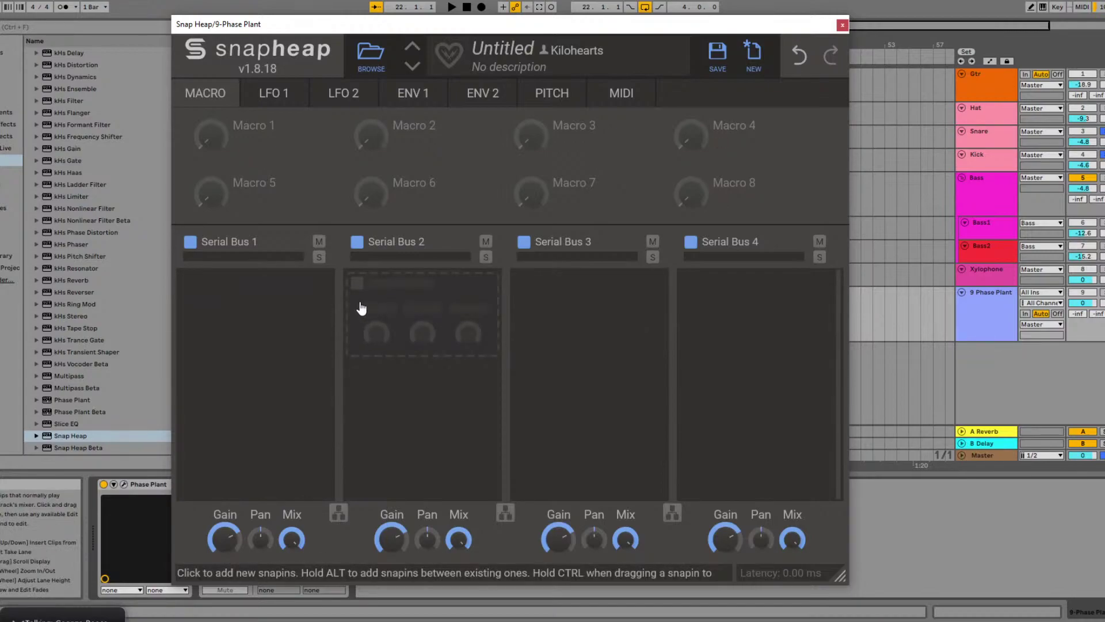
- Make Snap Heap's second and third buses run in parallel and close the plug-in window
click(505, 512)
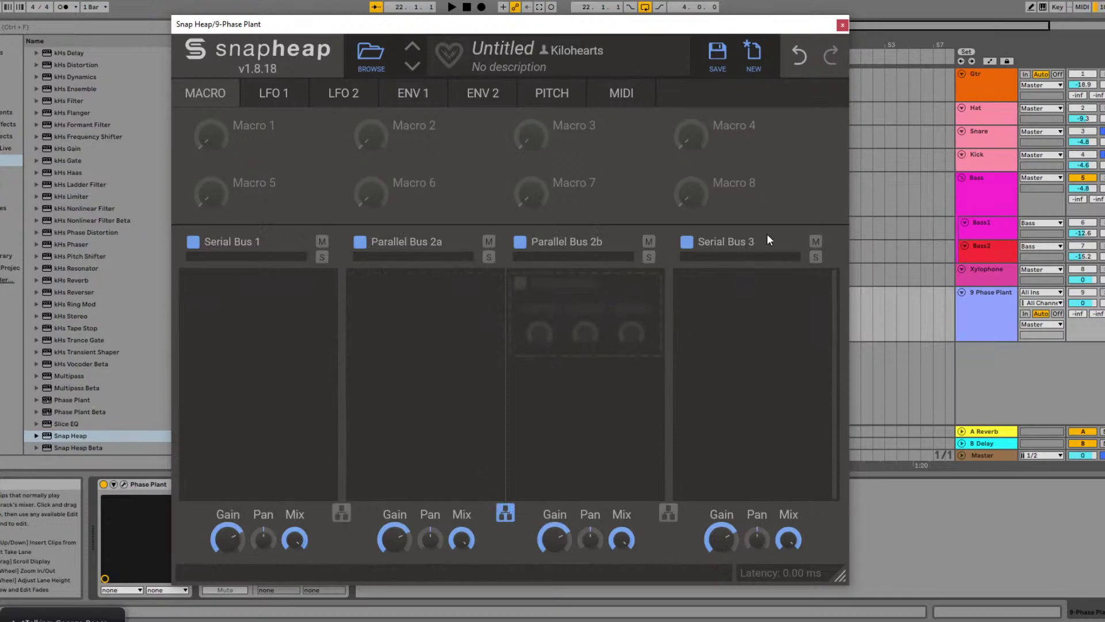
click(842, 26)
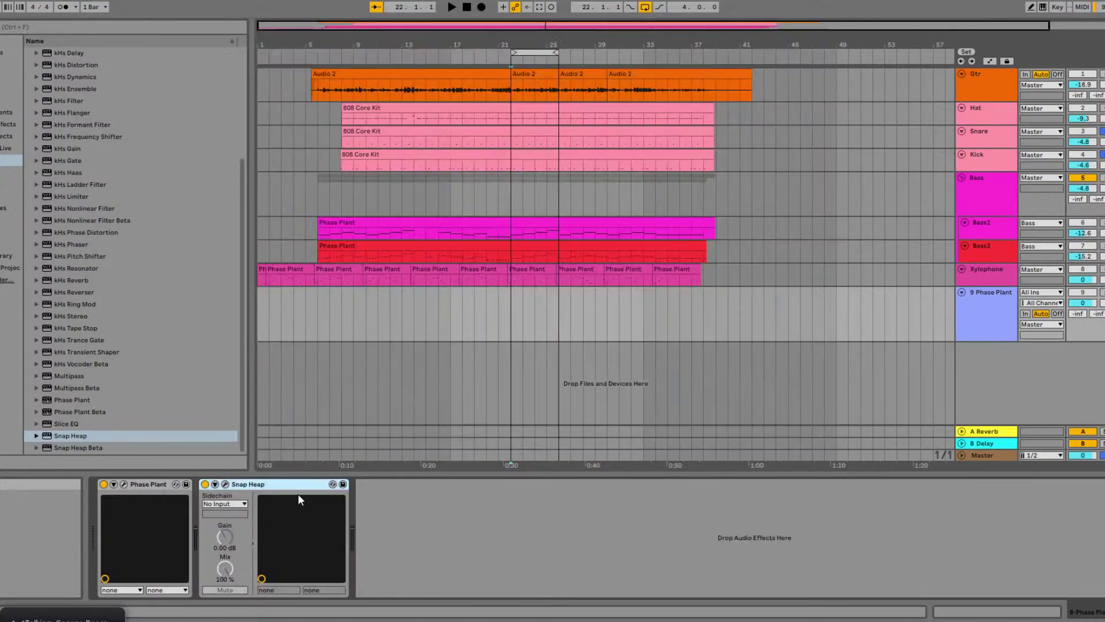
click(226, 483)
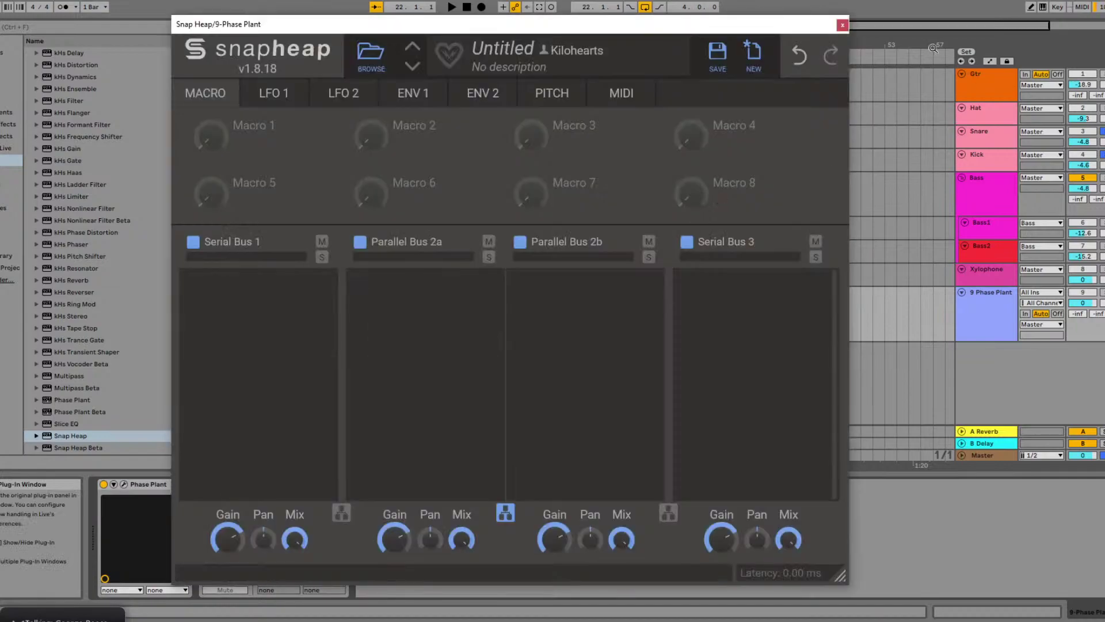
click(846, 23)
- Delete Snap Heap from the 9 Phase Plant track
right_click(247, 483)
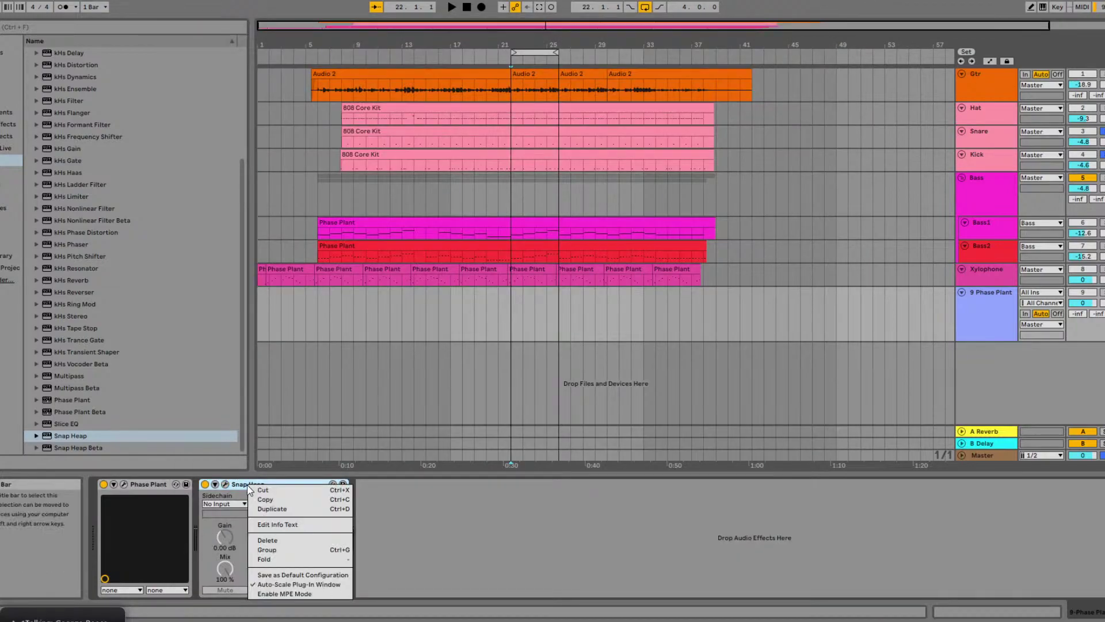
click(278, 539)
key(Delete)
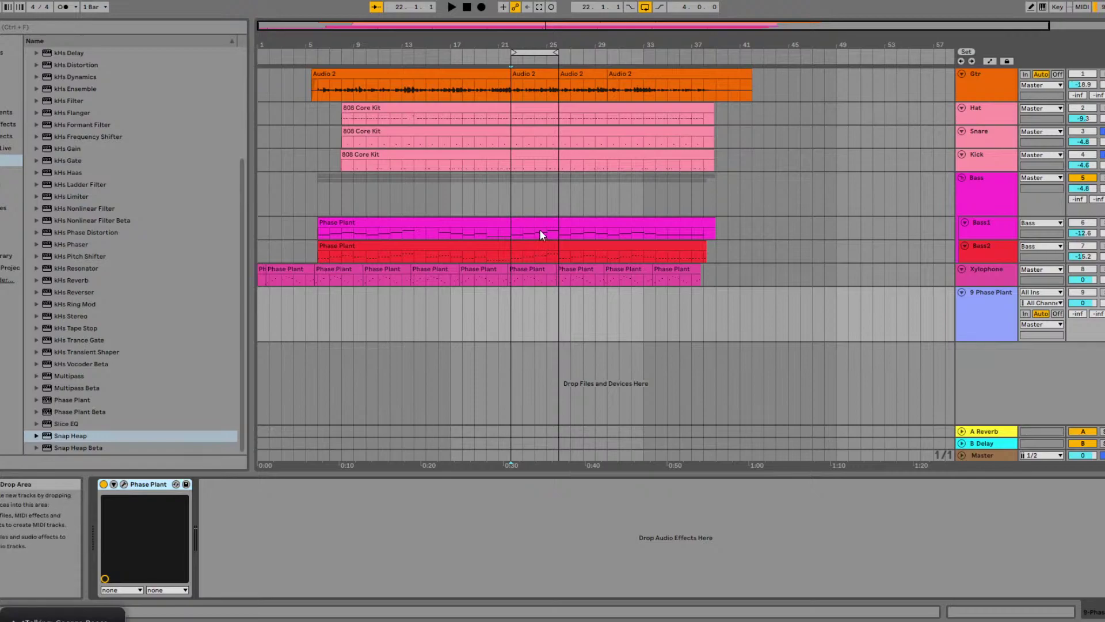
- Select the Kick track and turn off the Snare track's solo
click(996, 166)
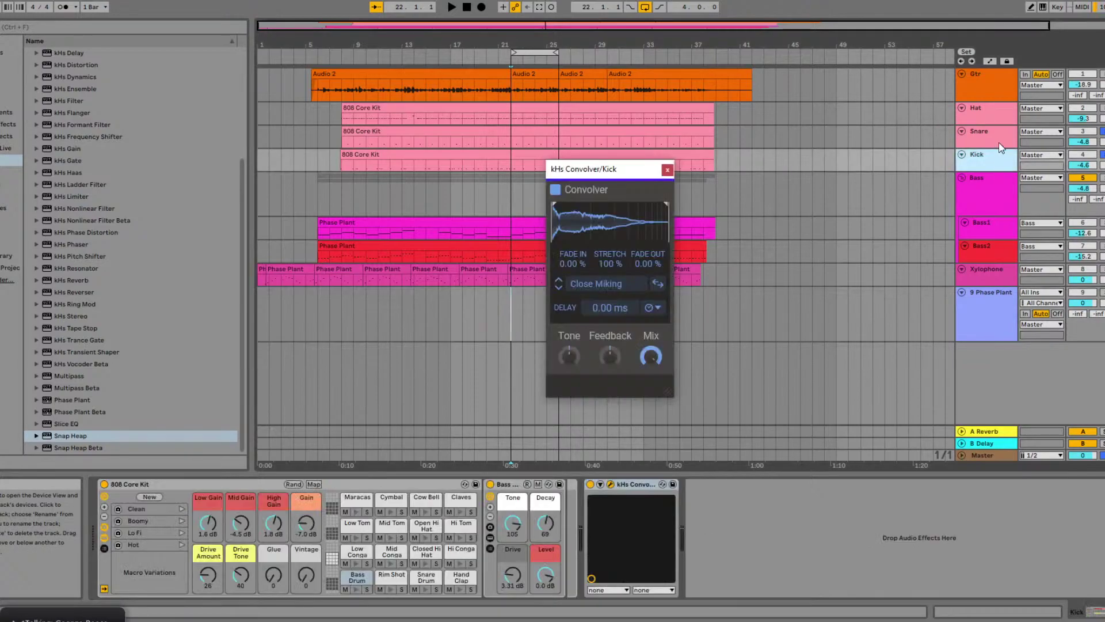
click(1103, 132)
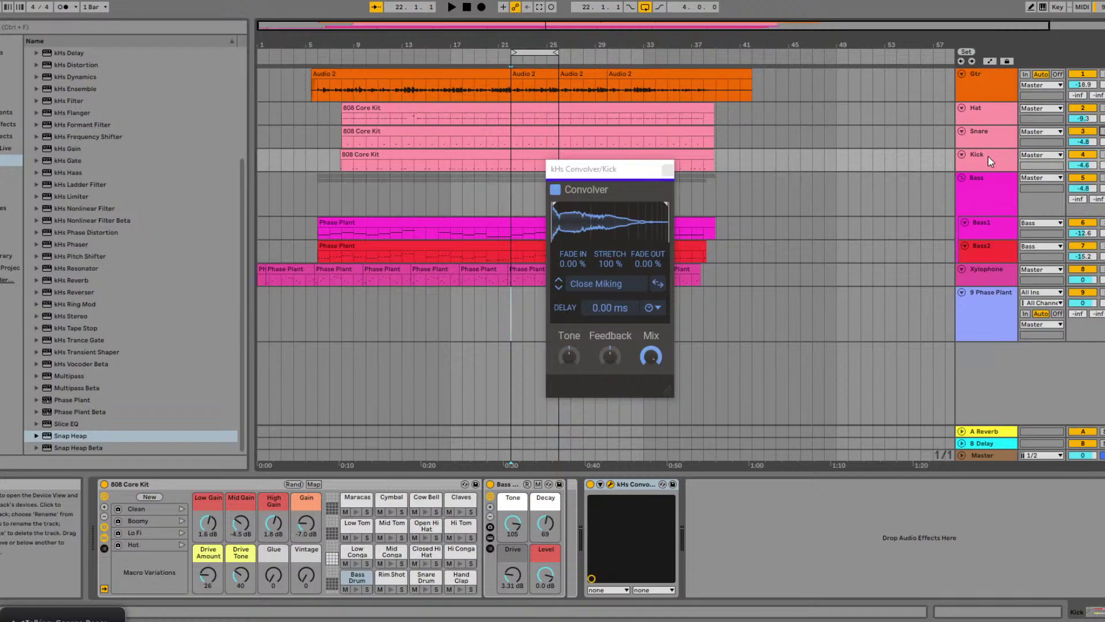
- Browse the Microphones, Spaces Experimental and Spaces Real impulse responses from the Kick track's Convolver
click(614, 285)
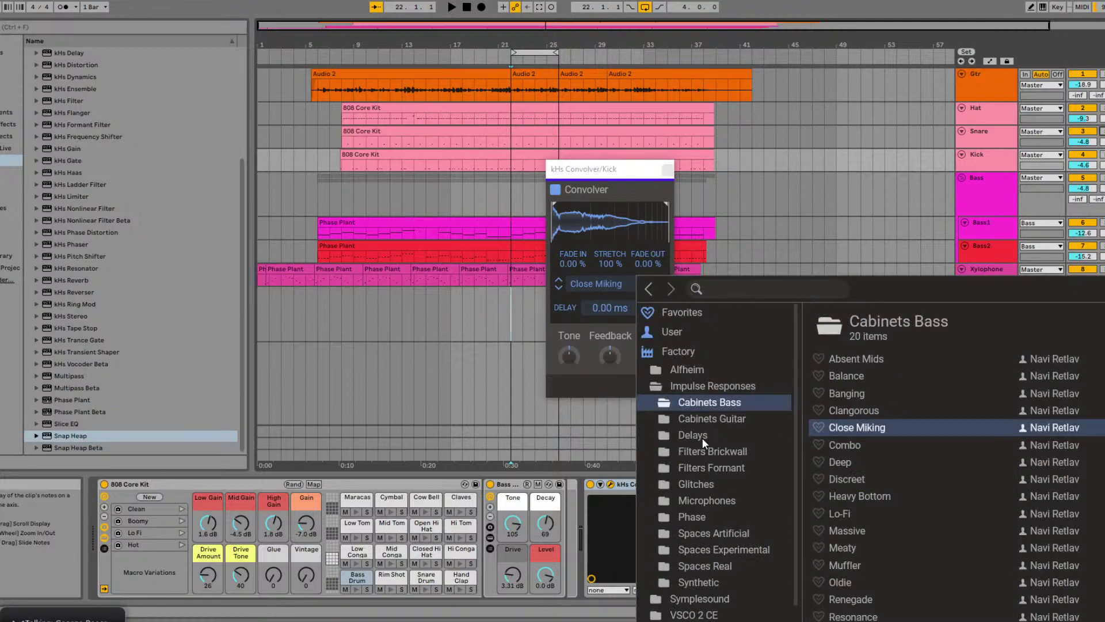
scroll(702, 438, down, 3)
scroll(703, 441, up, 3)
click(701, 504)
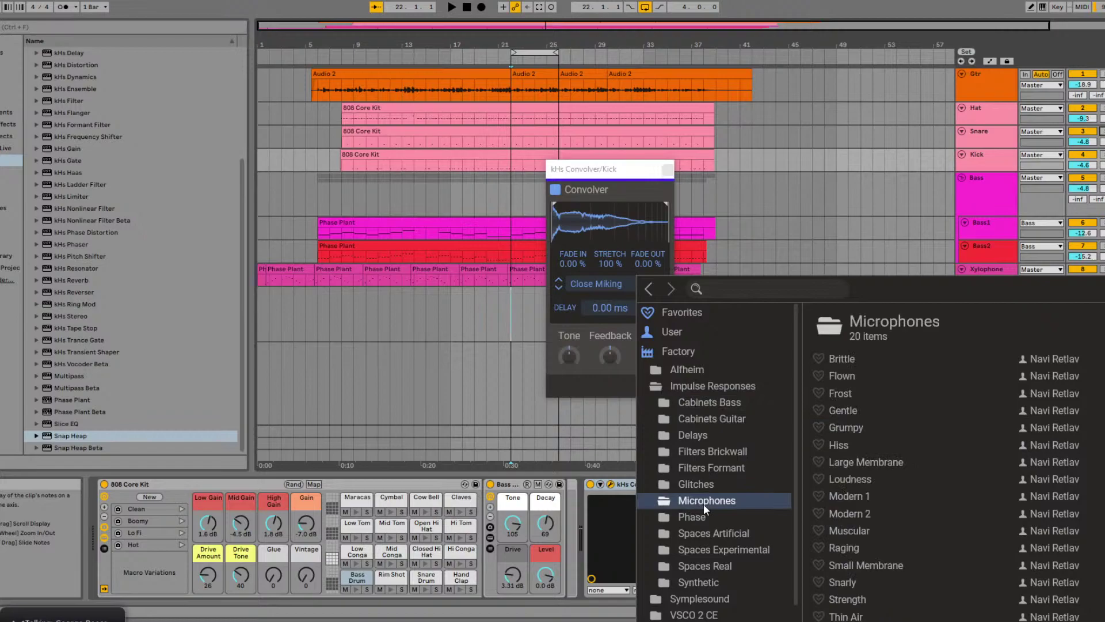
click(694, 546)
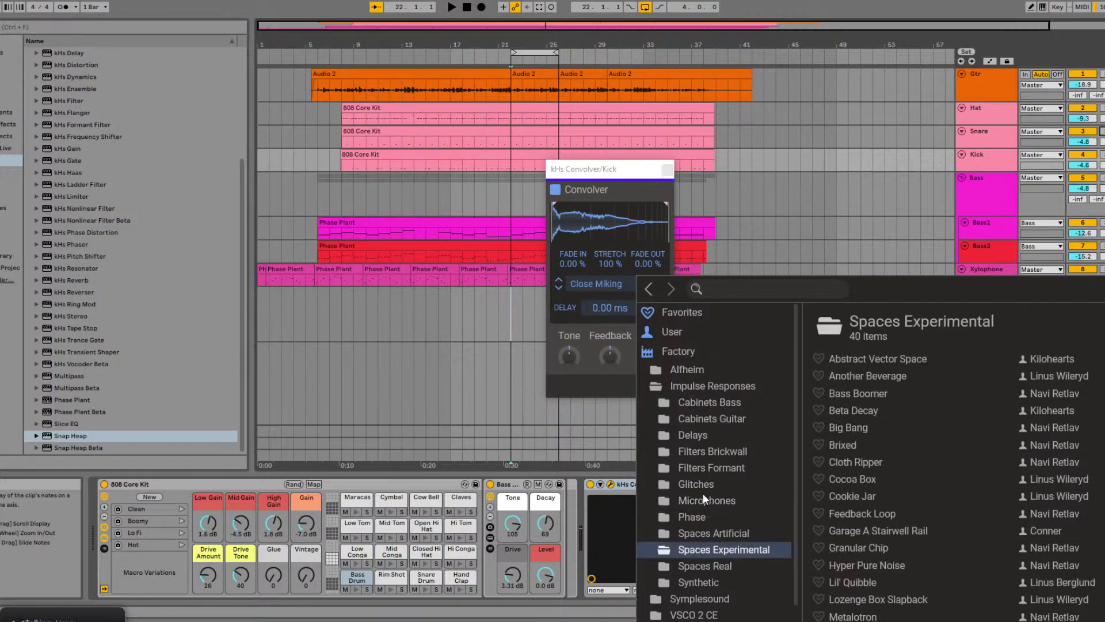
click(695, 568)
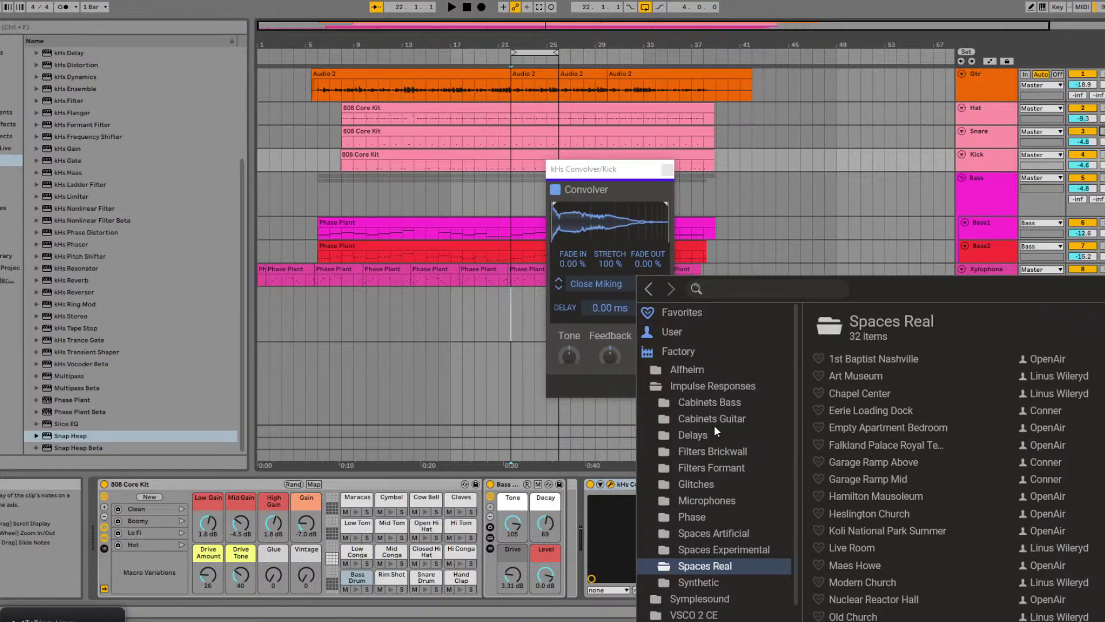
click(633, 205)
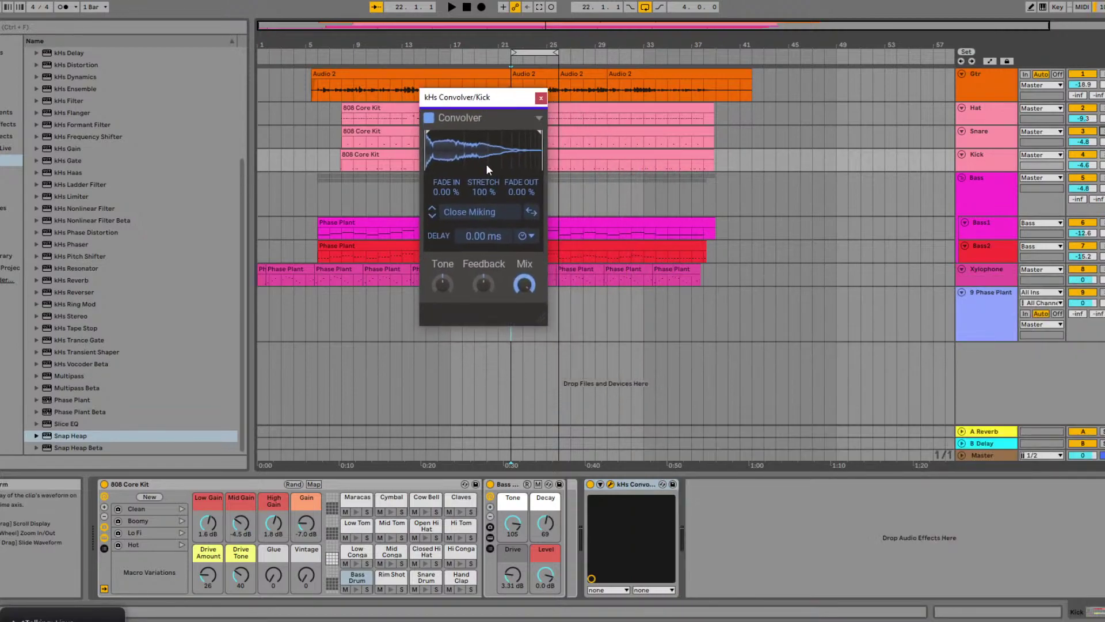
- Look through the Synthetic impulse responses available to the Kick track's Convolver
click(482, 220)
click(585, 315)
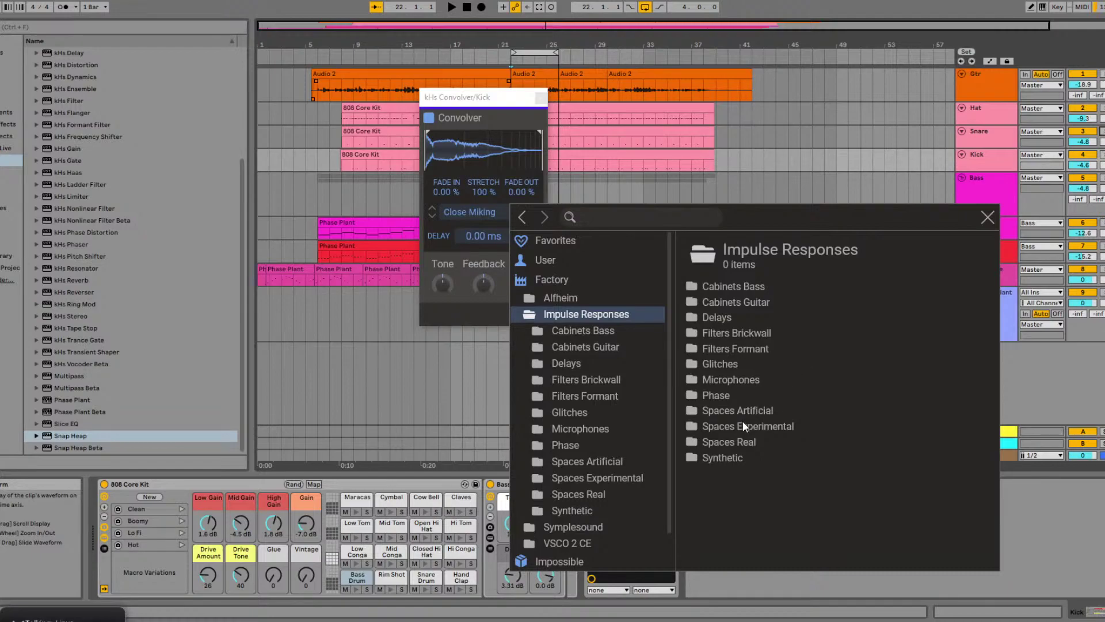
click(720, 461)
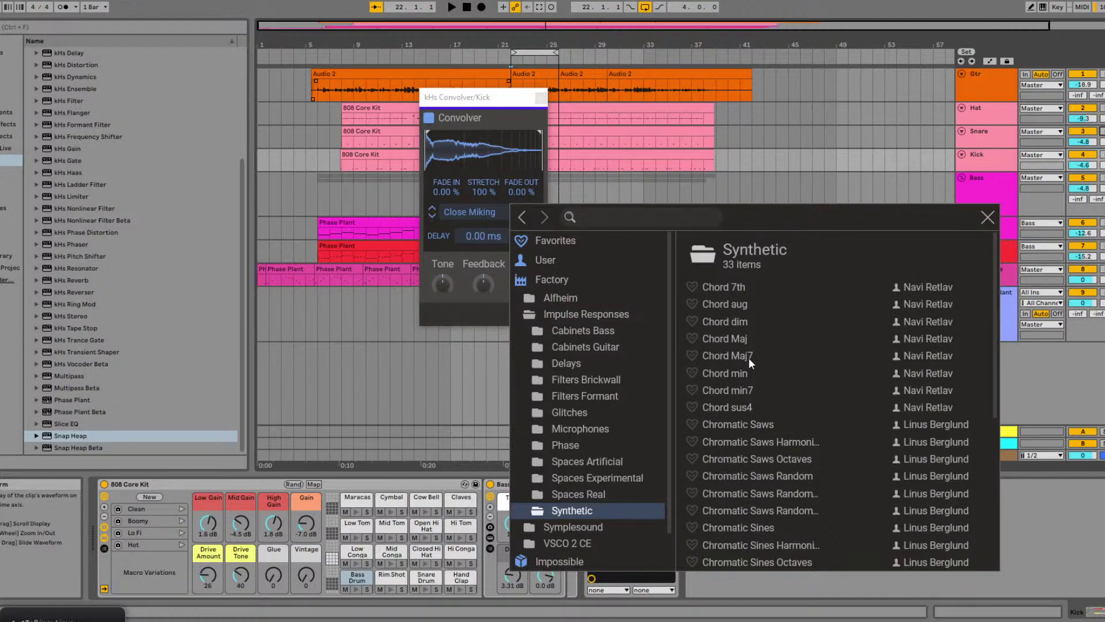
scroll(742, 360, down, 4)
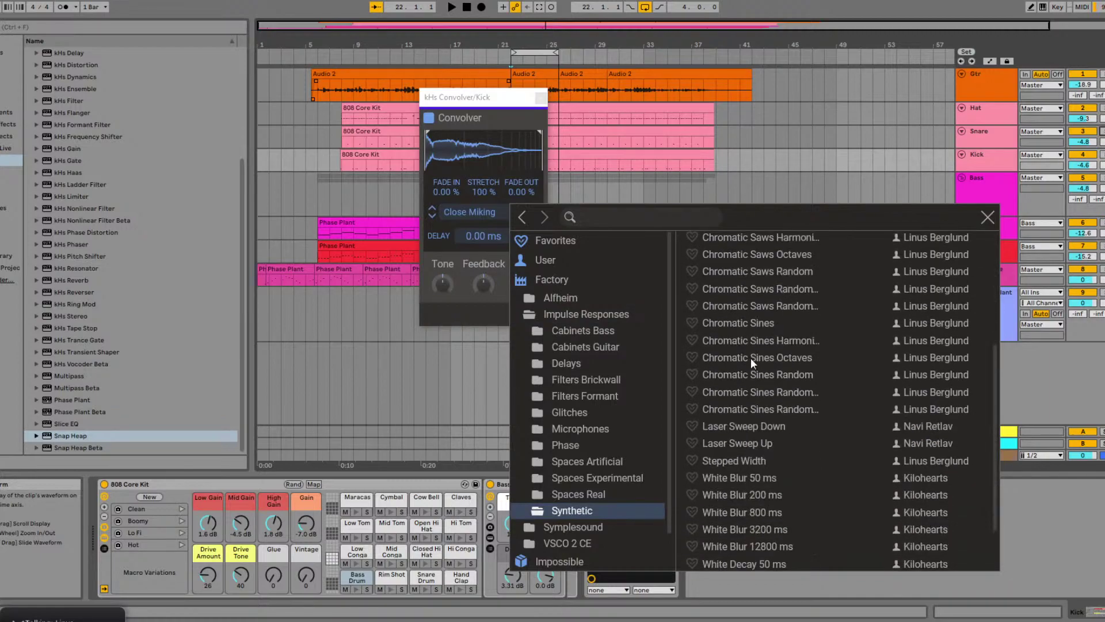
scroll(755, 355, down, 2)
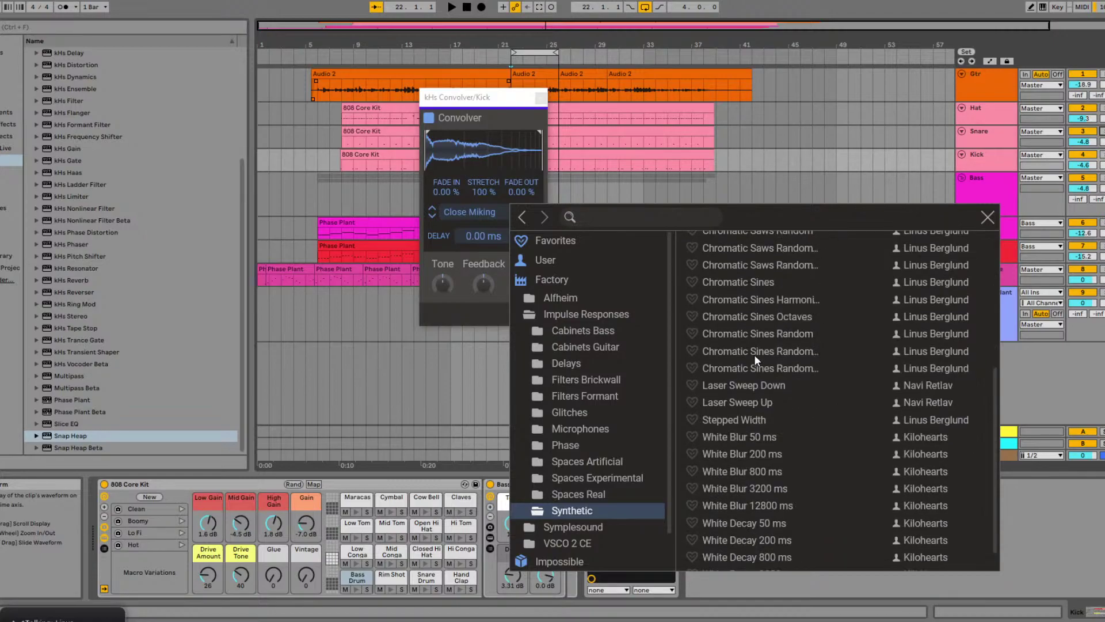
scroll(754, 358, up, 3)
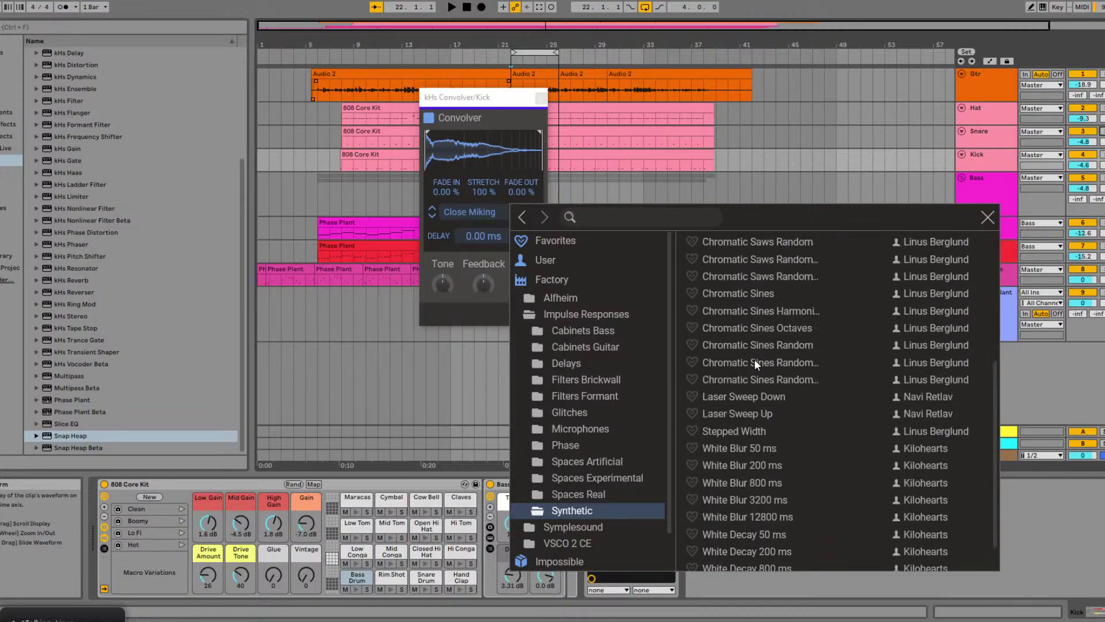
scroll(739, 402, up, 4)
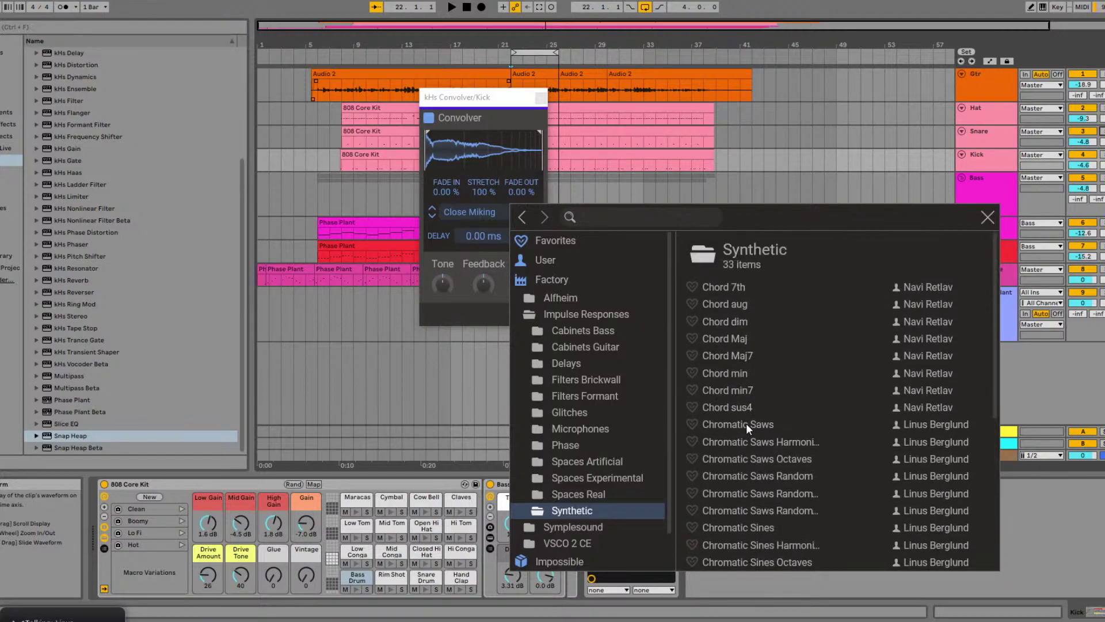
scroll(752, 431, down, 3)
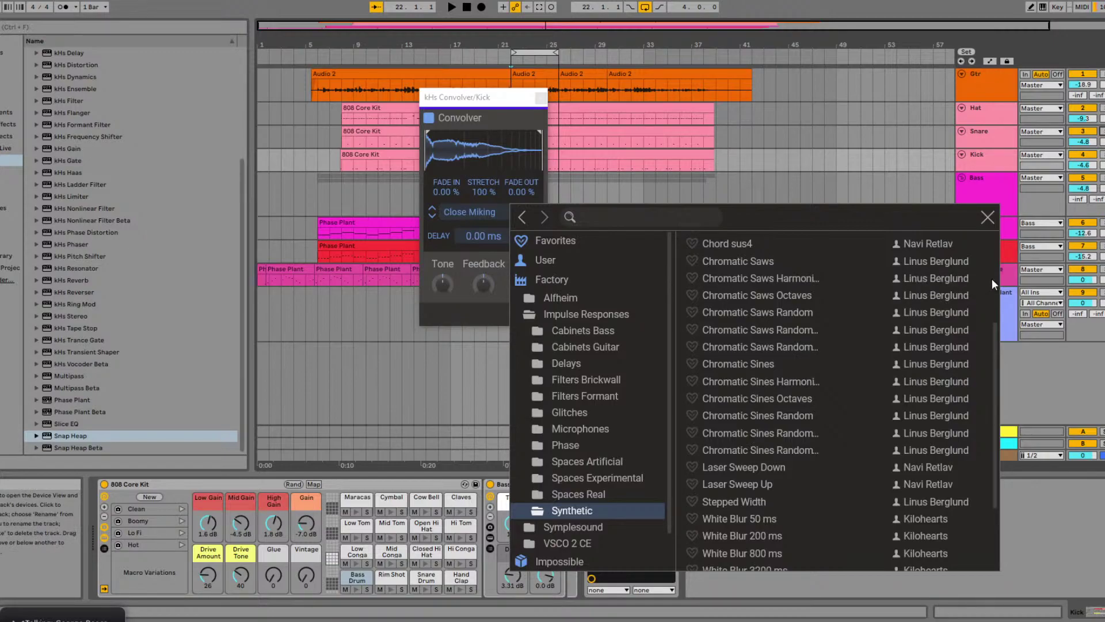
- Select the Xylophone track and open its Phase Plant instrument
click(1010, 273)
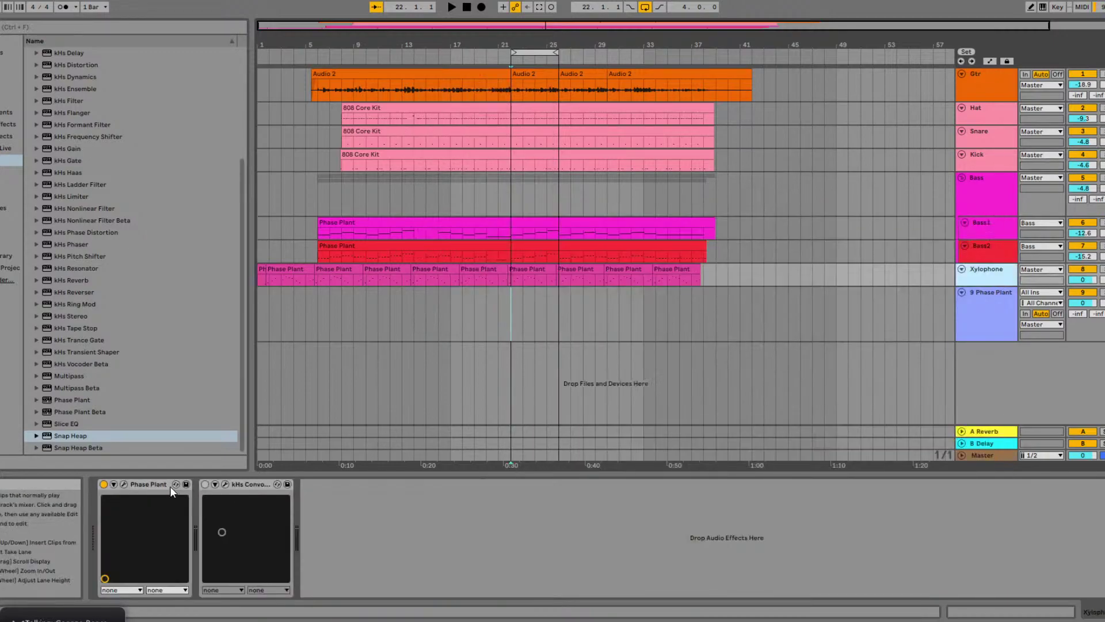
click(123, 484)
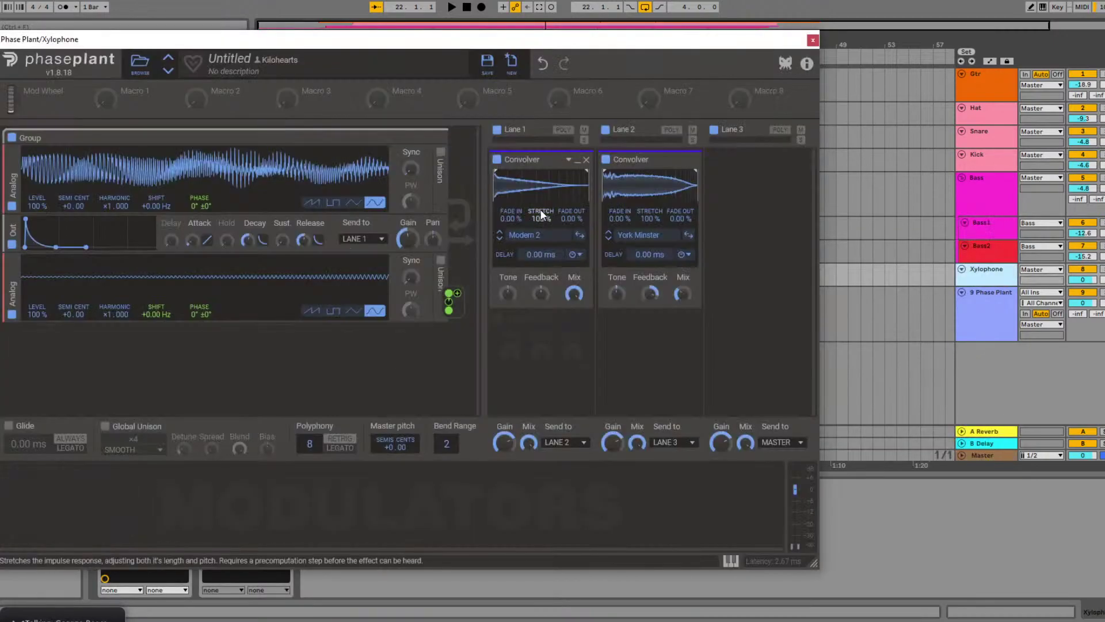
- Disable both Convolvers inside the Xylophone's Phase Plant and close the instrument window
click(606, 159)
click(496, 160)
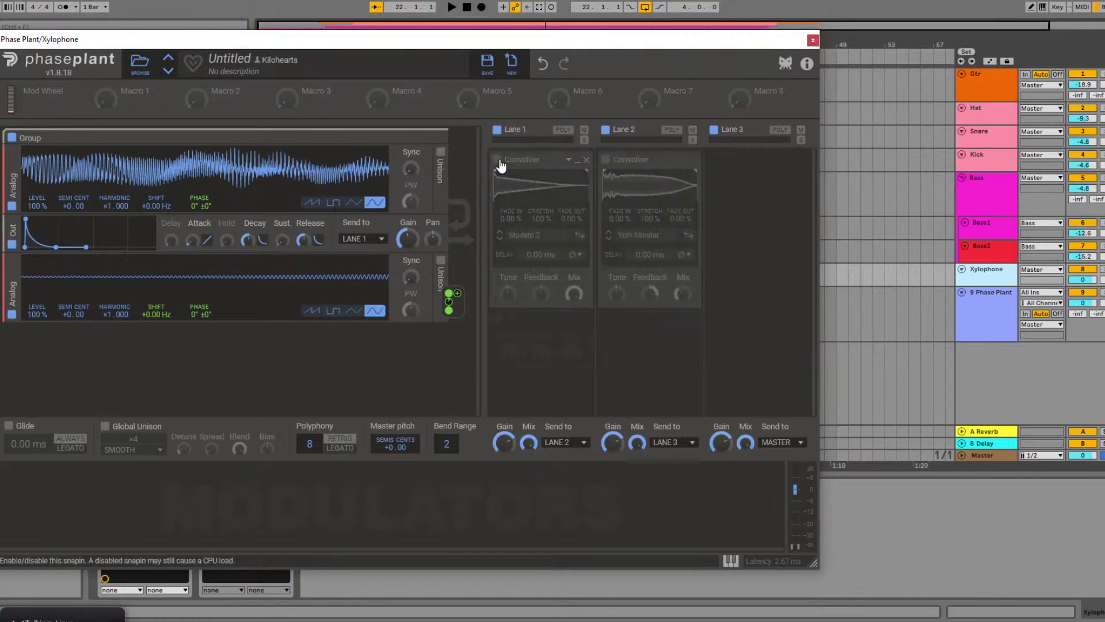
click(811, 41)
- Reselect the Xylophone track, open its kHs Convolver and switch the device on
click(1006, 295)
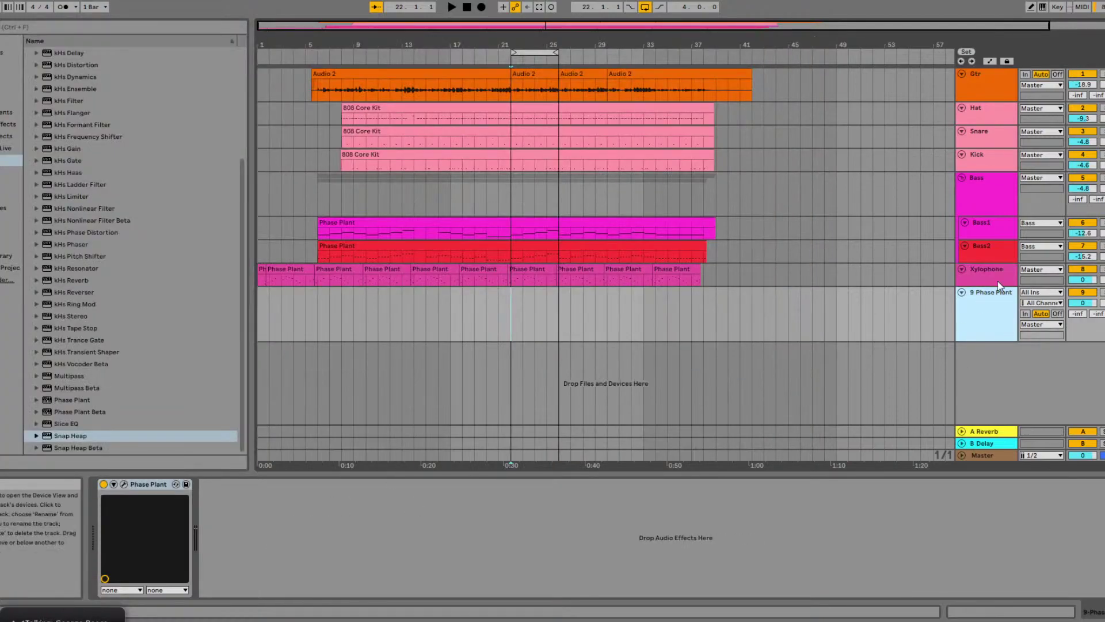
click(998, 284)
click(225, 484)
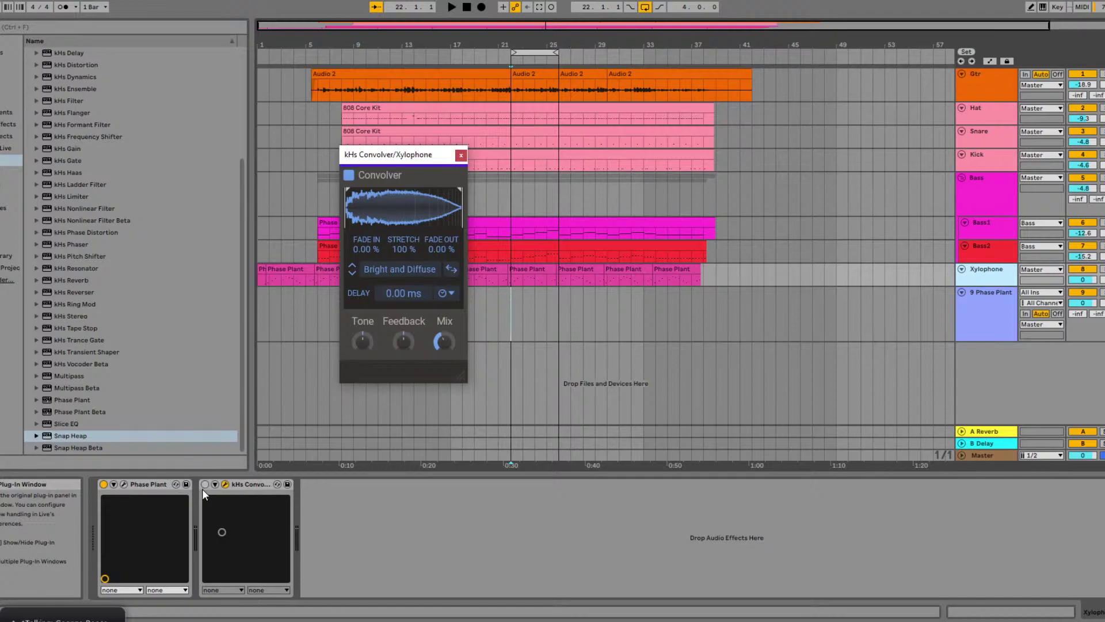
click(204, 484)
- Load the Chromatic Saws impulse response from the Synthetic folder into the Xylophone's Convolver
click(395, 270)
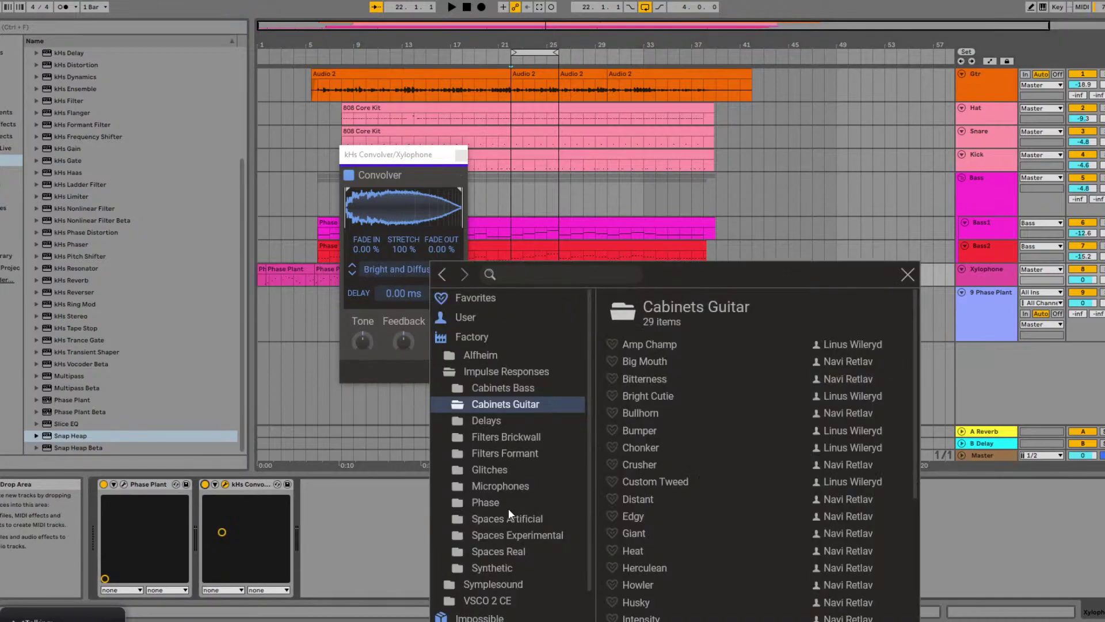
click(493, 567)
drag(412, 148, 387, 66)
click(393, 185)
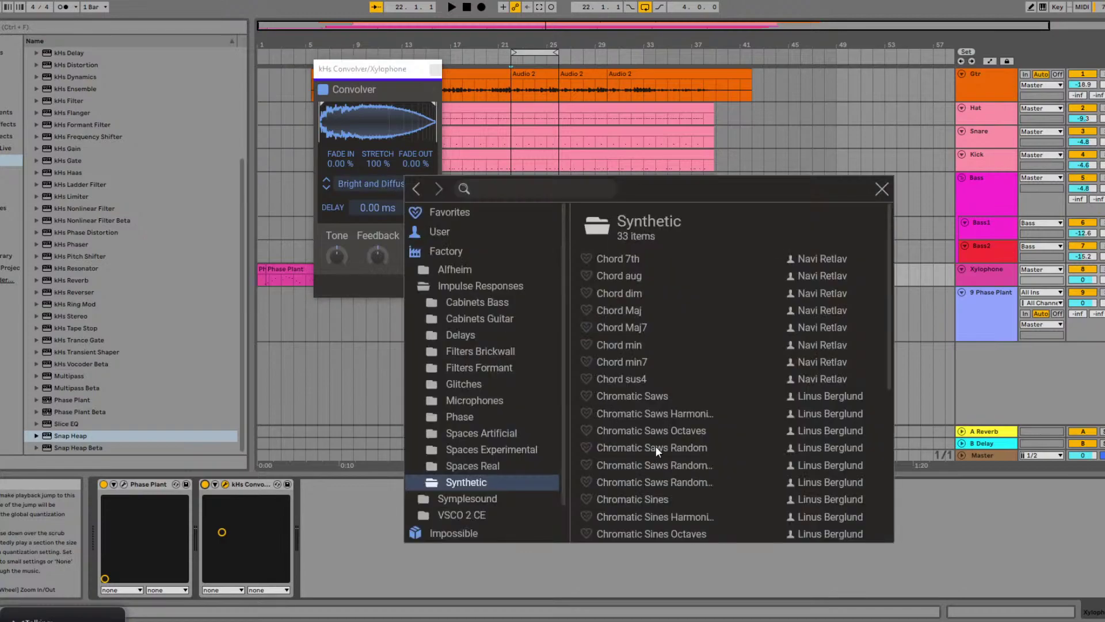
scroll(656, 447, down, 1)
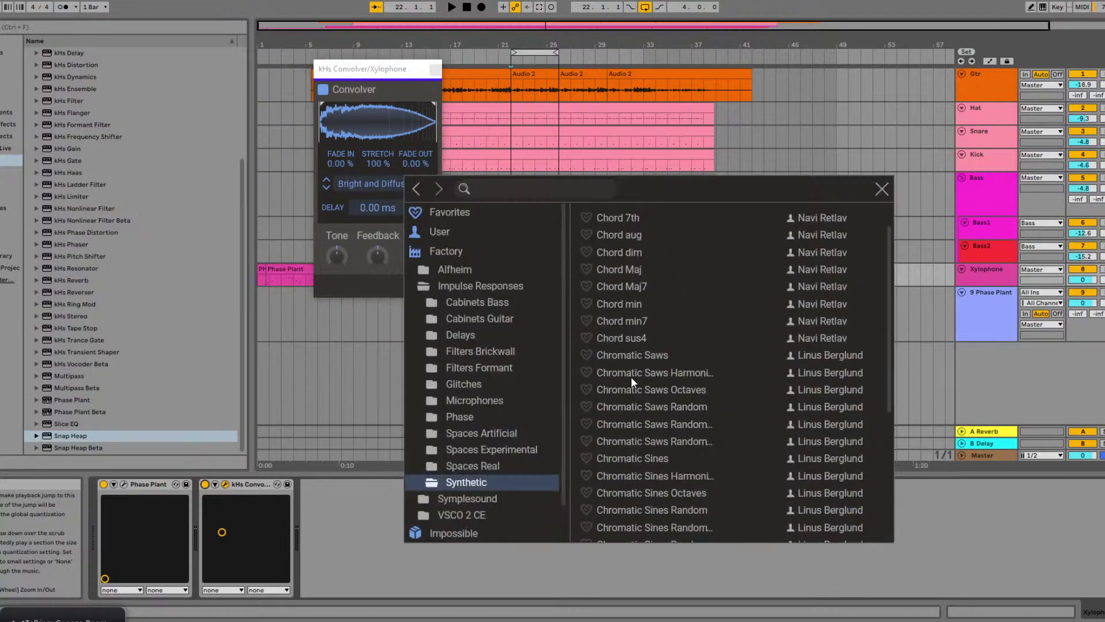
click(627, 354)
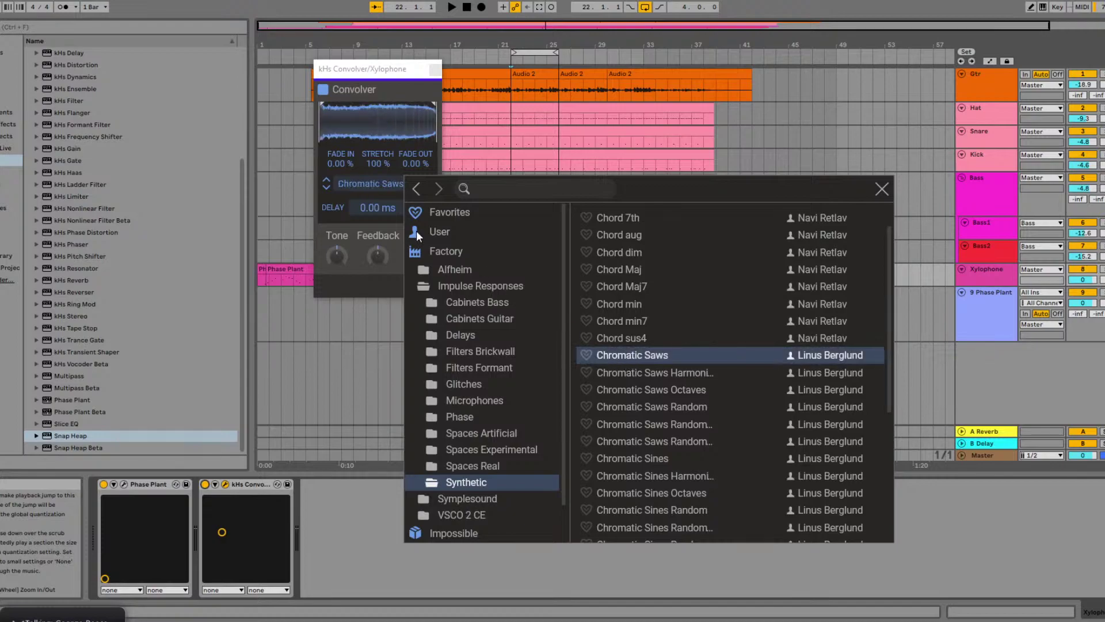
click(382, 232)
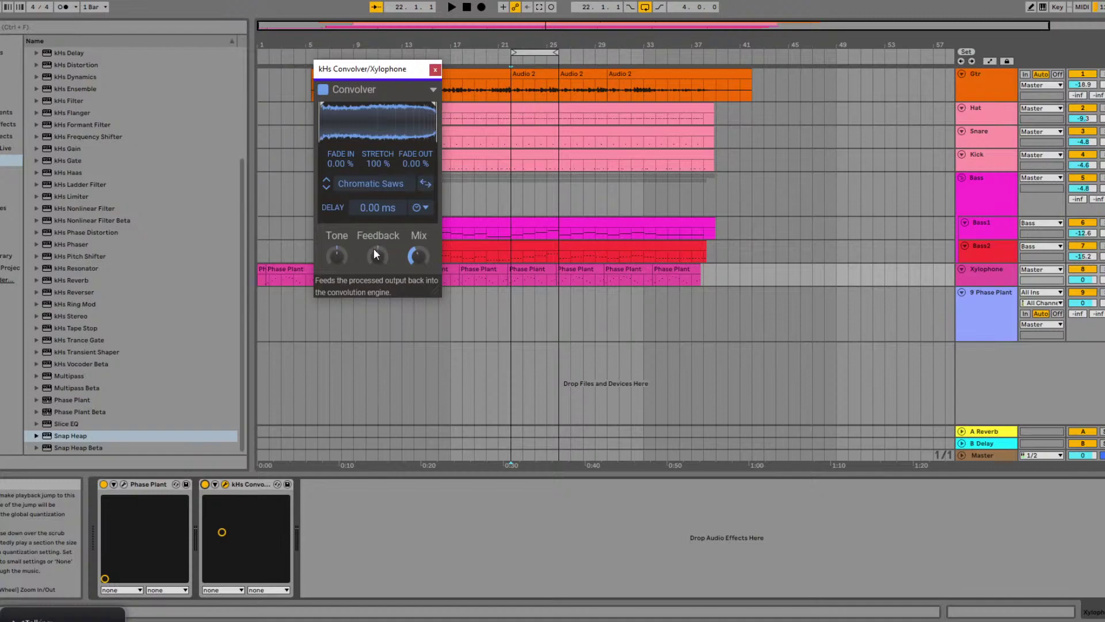
- Compare the Xylophone with Convolver bypassed and enabled, and briefly check its Phase Plant instrument
click(323, 89)
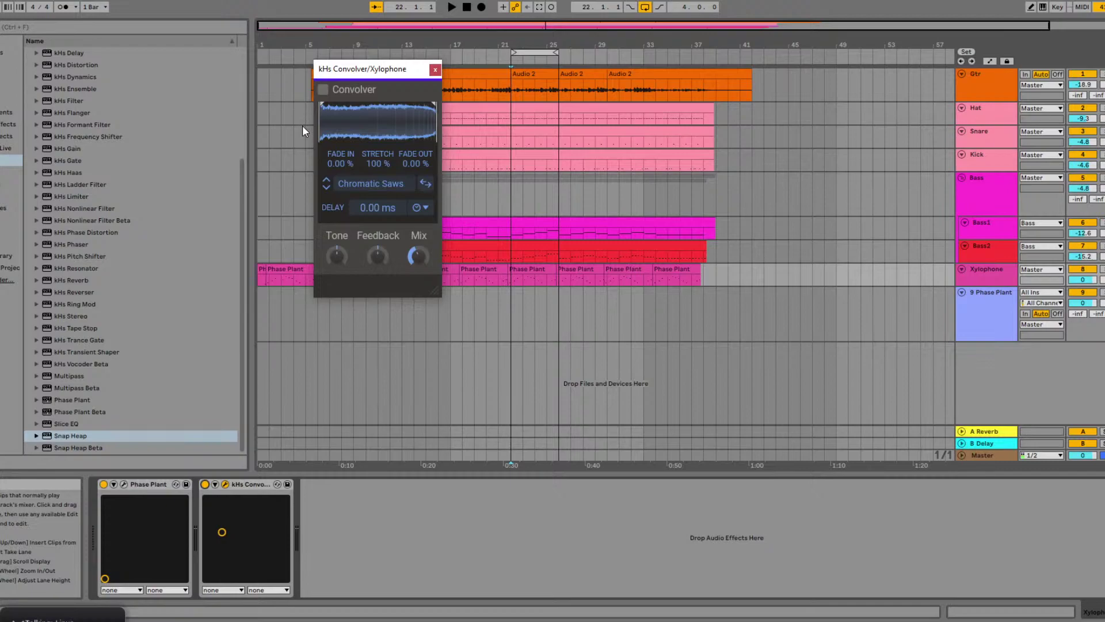
click(323, 90)
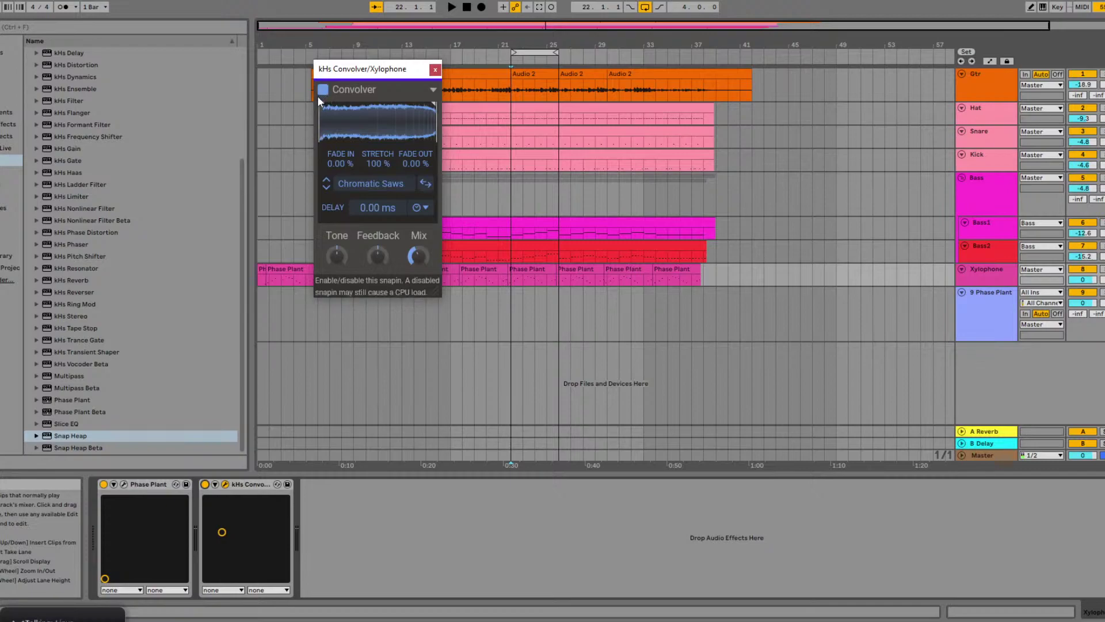
click(124, 484)
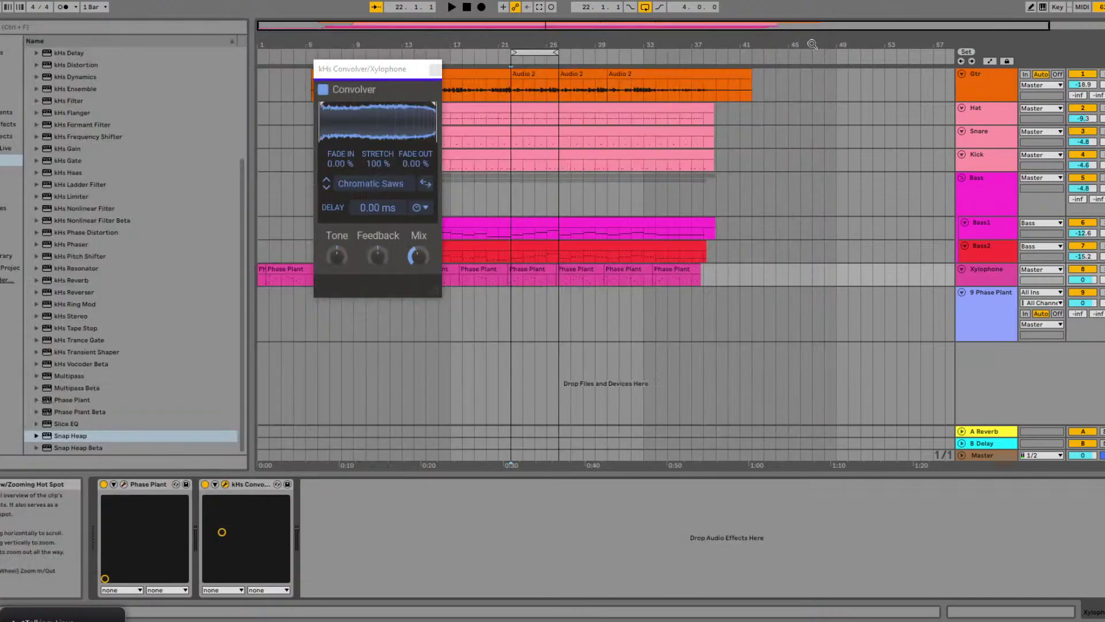
click(812, 40)
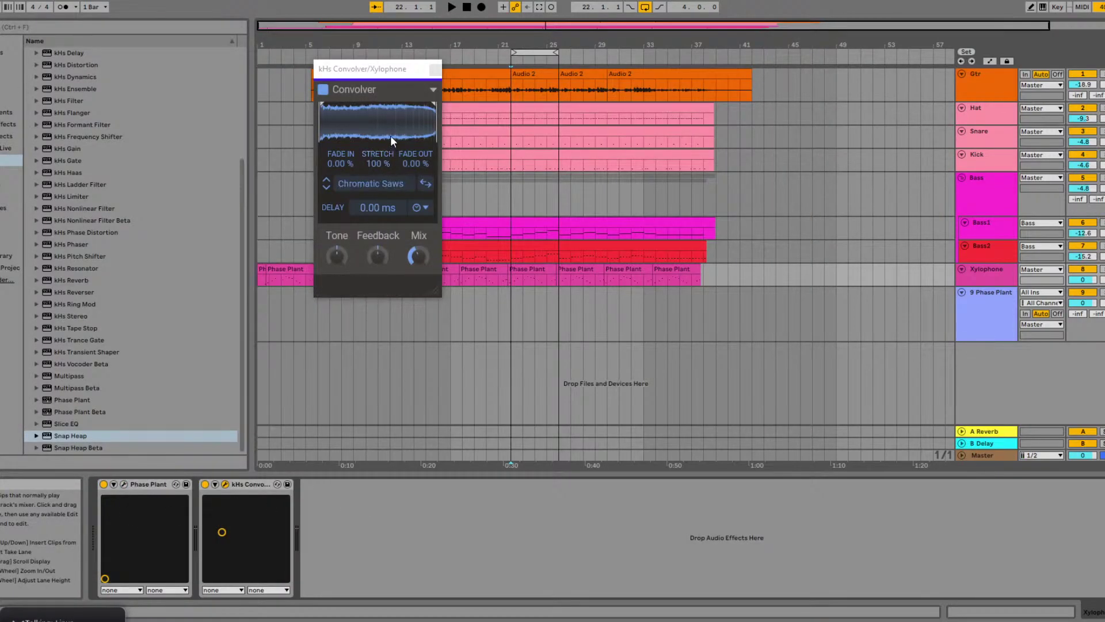
- Look through the Synthetic impulse responses and load the two Chromatic Saws Random variants listed below Chromatic Saws Random in turn
click(374, 183)
scroll(660, 423, down, 4)
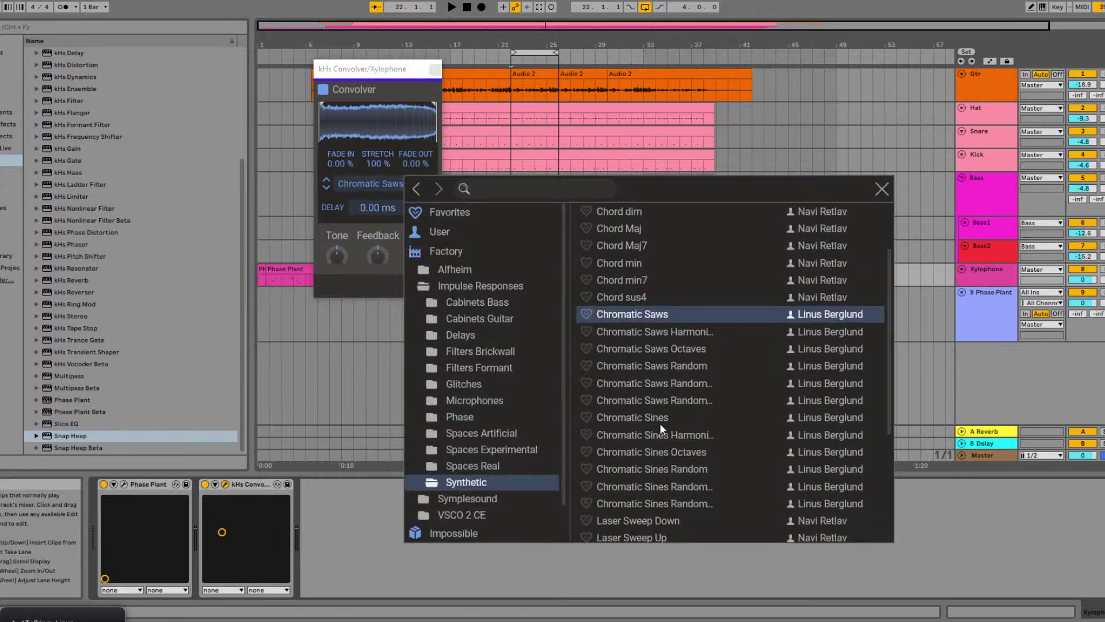
scroll(659, 423, up, 2)
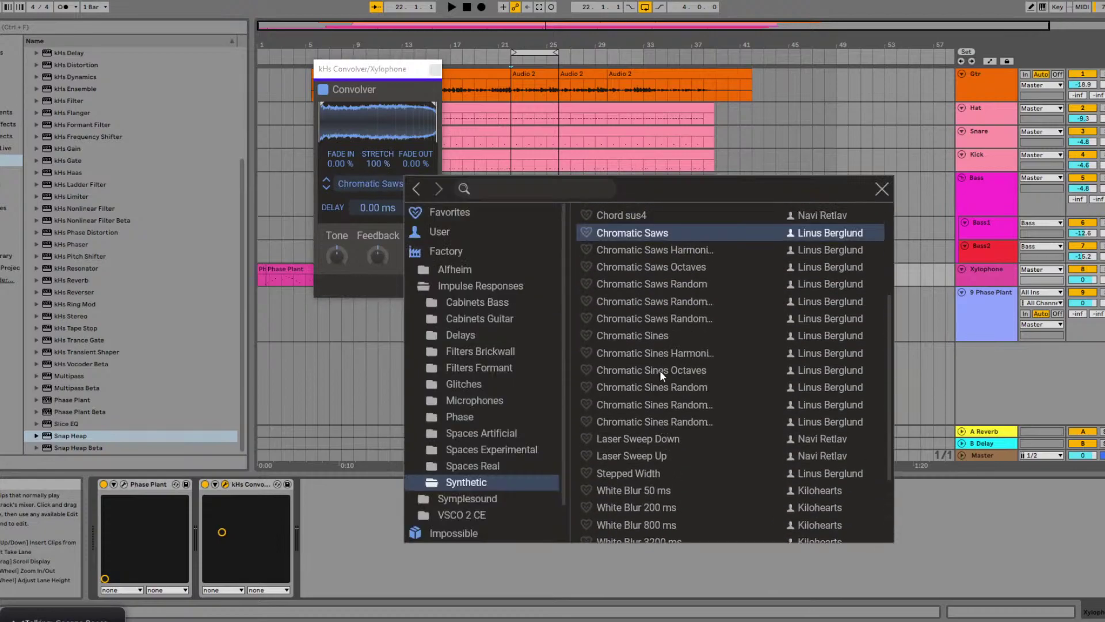
scroll(655, 388, up, 2)
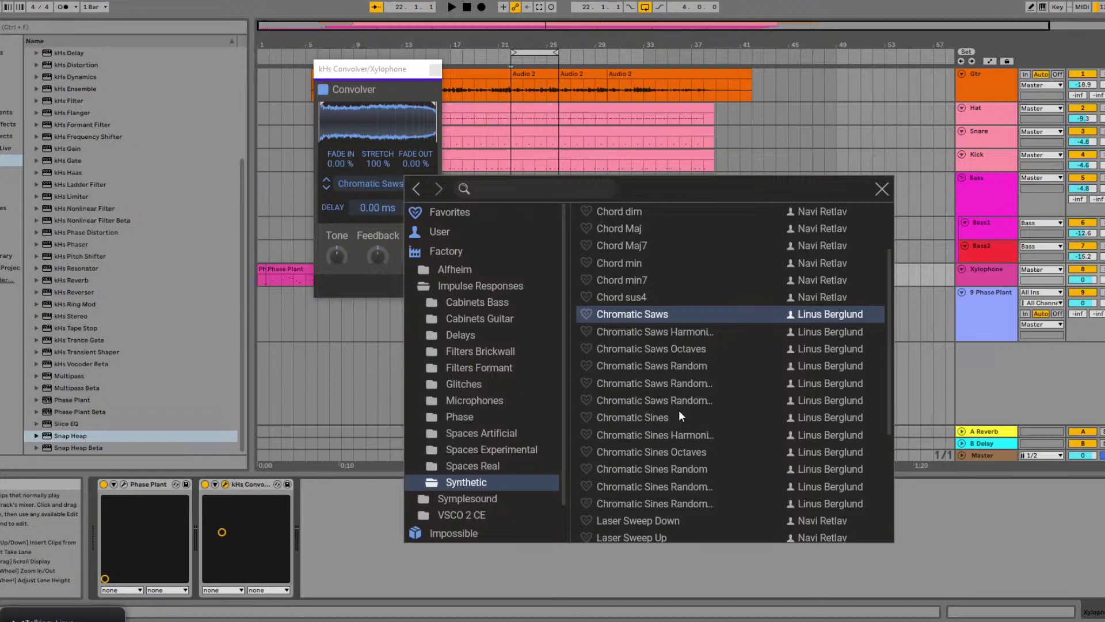
click(667, 384)
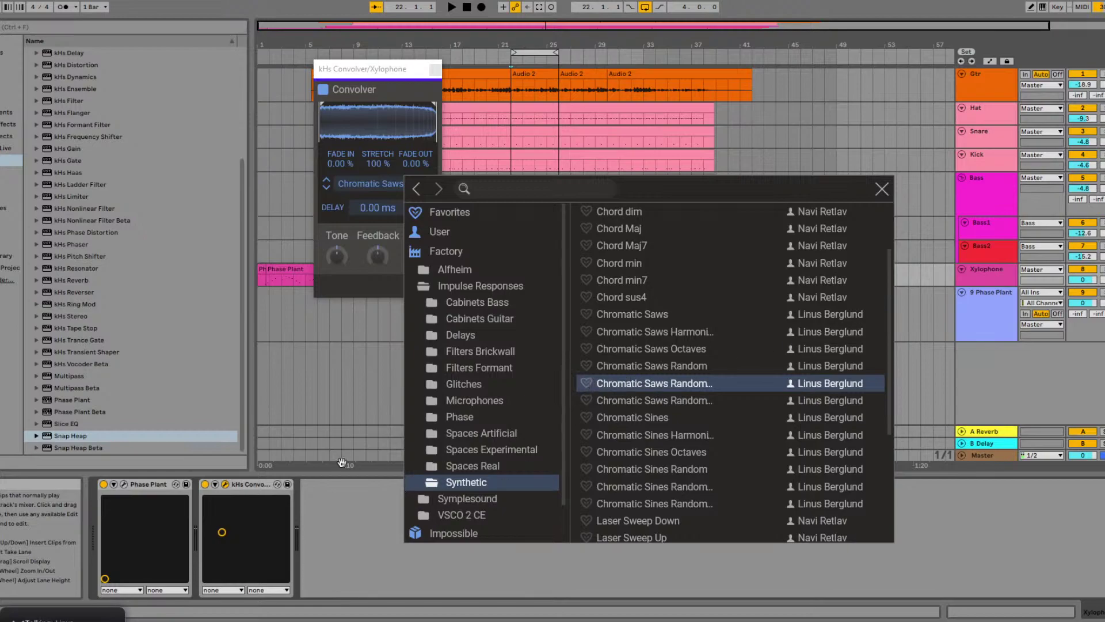
click(690, 404)
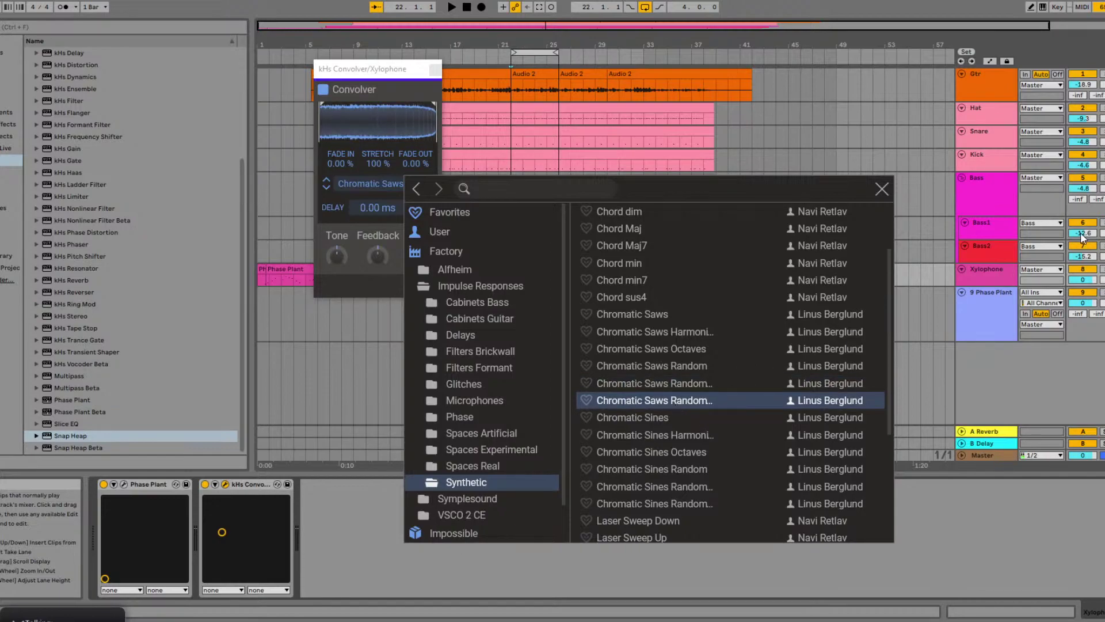
- Audition Chromatic Saws, its Harmoni… variant and Chromatic Saws Octaves in the Xylophone track's Convolver
click(978, 290)
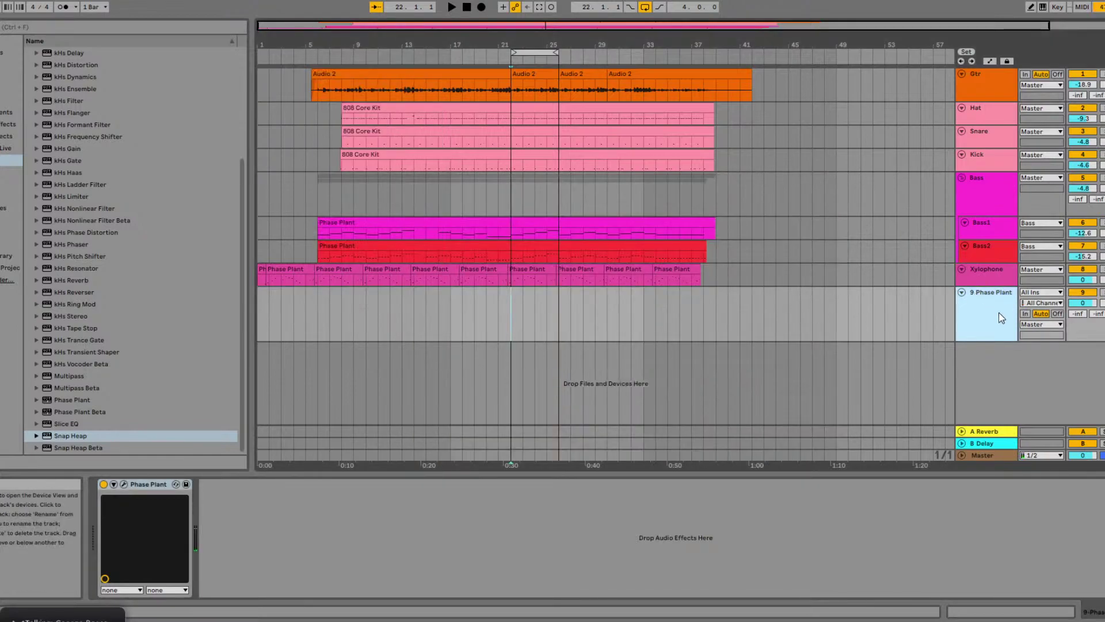
click(986, 274)
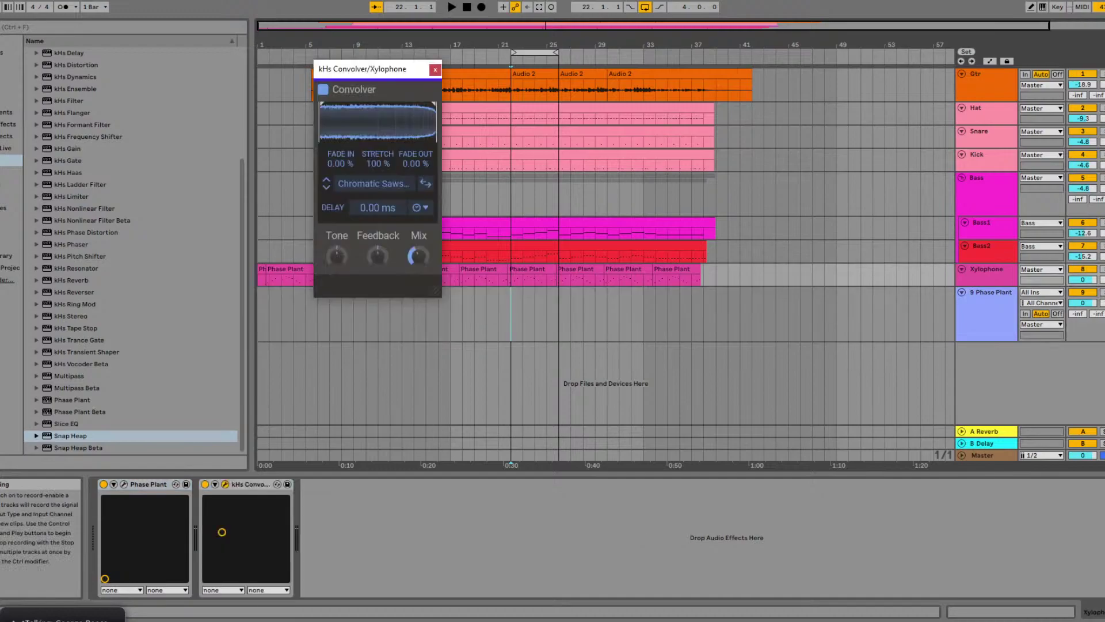
click(374, 184)
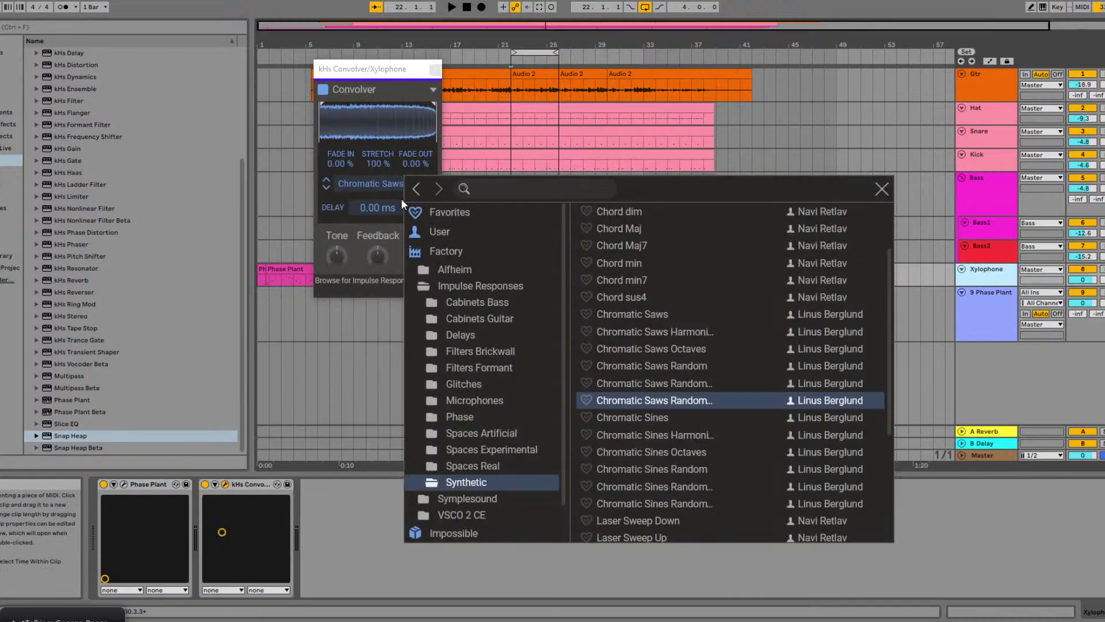
click(635, 313)
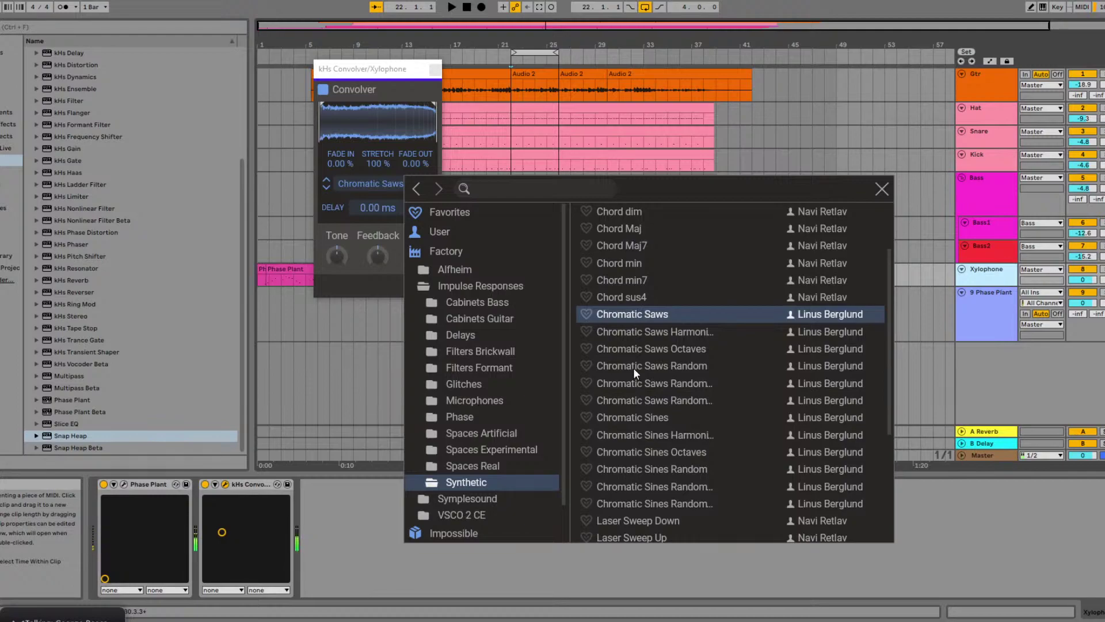
click(651, 333)
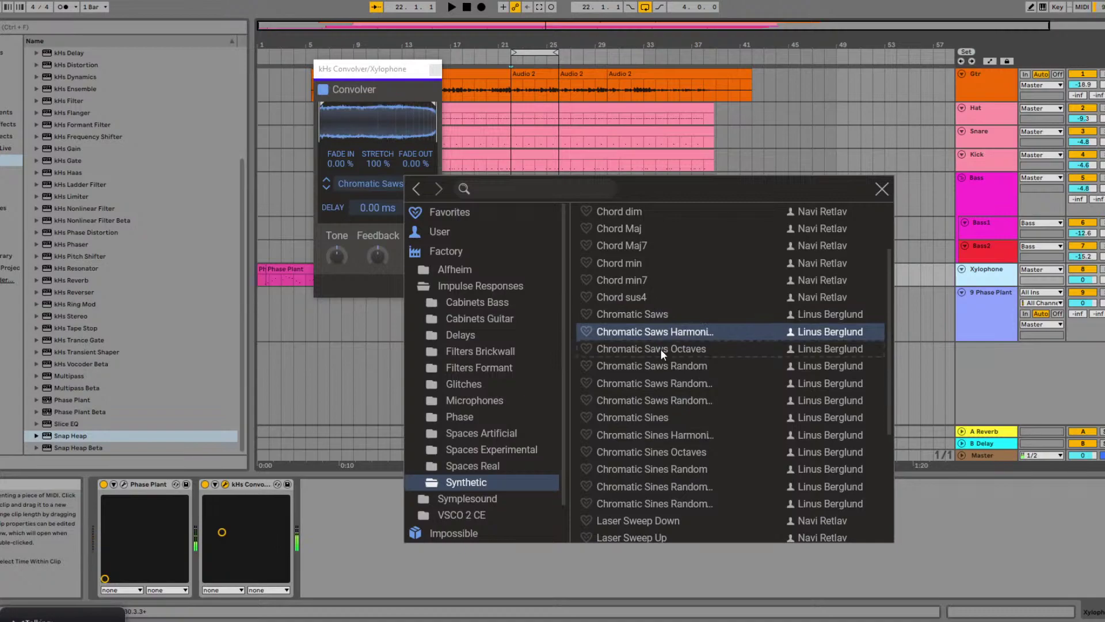
click(661, 349)
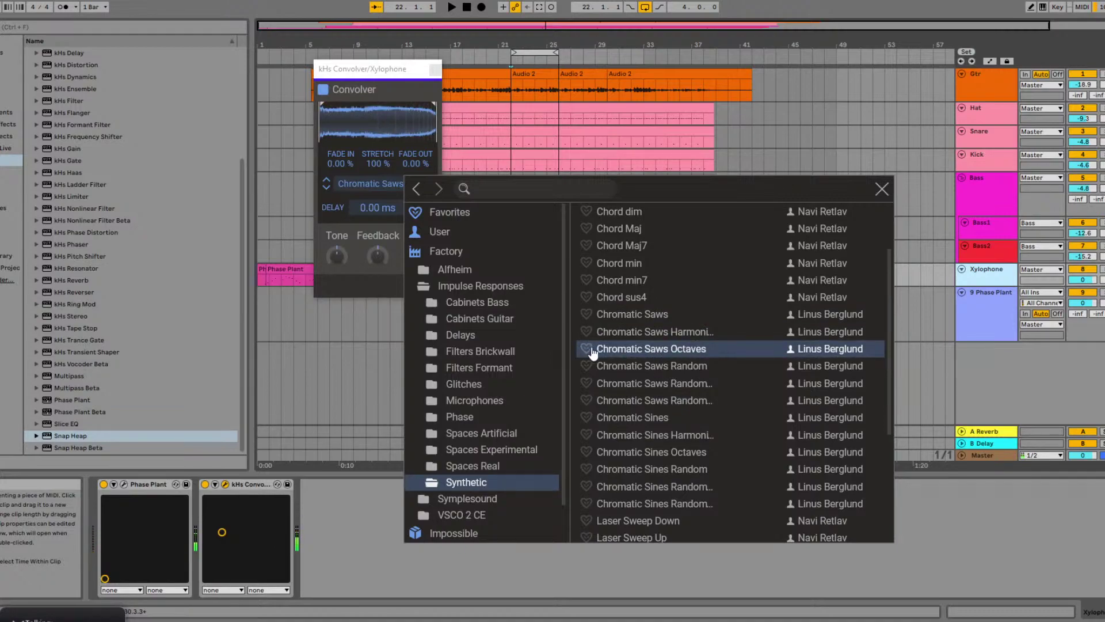
- Compare Convolver bypassed and enabled, then audition Chromatic Saws Random and the last Chromatic Saws Random variant
click(322, 92)
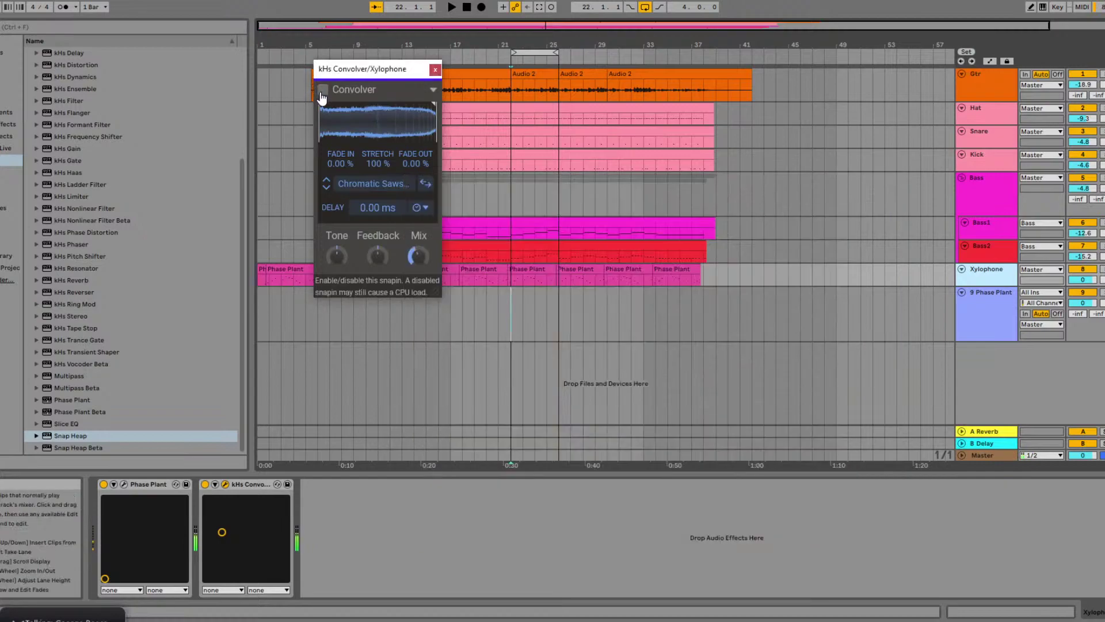
click(323, 91)
click(387, 184)
click(672, 366)
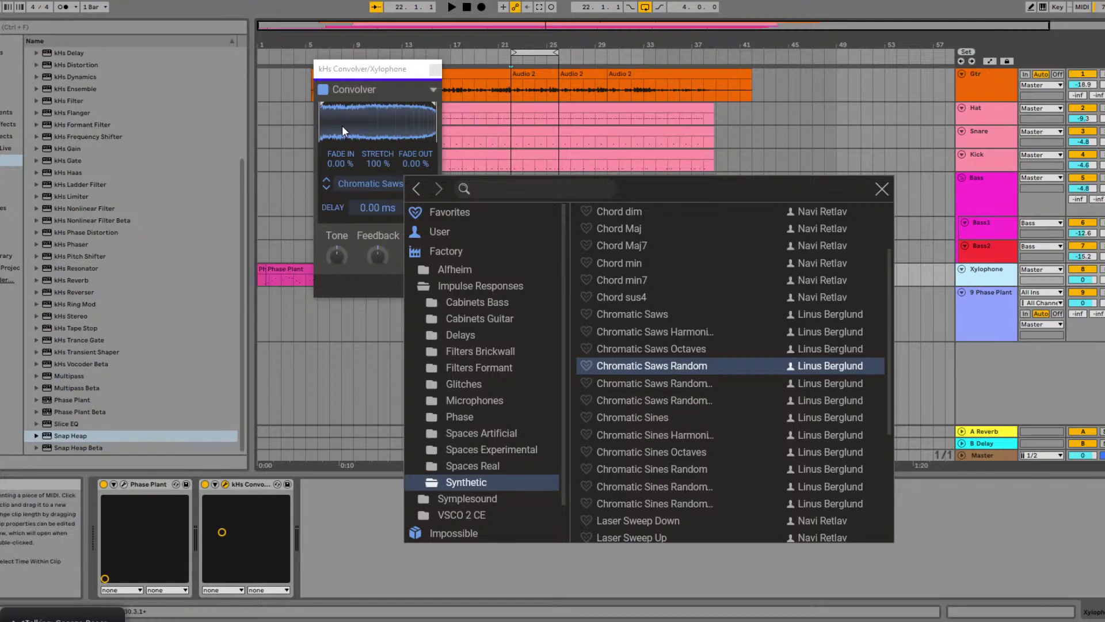
click(667, 399)
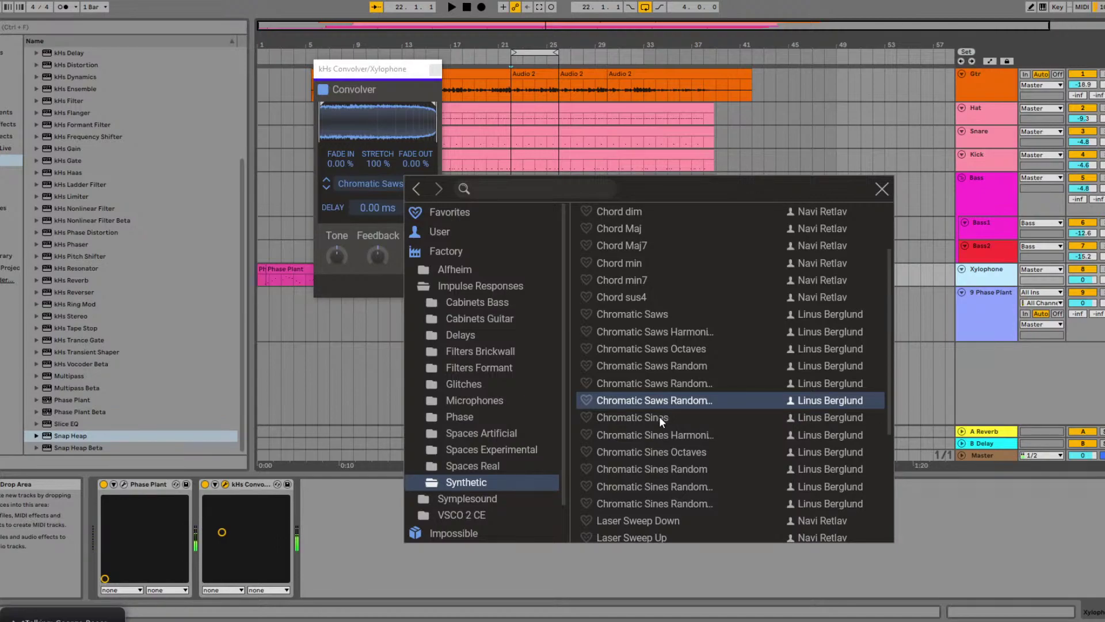
- Try the impulse response at 233 % and 30 % Stretch and reversed, then turn reverse off and reset Stretch to 100 %
mouse_move(385, 164)
mouse_down()
mouse_move(385, 138)
mouse_move(380, 162)
mouse_up()
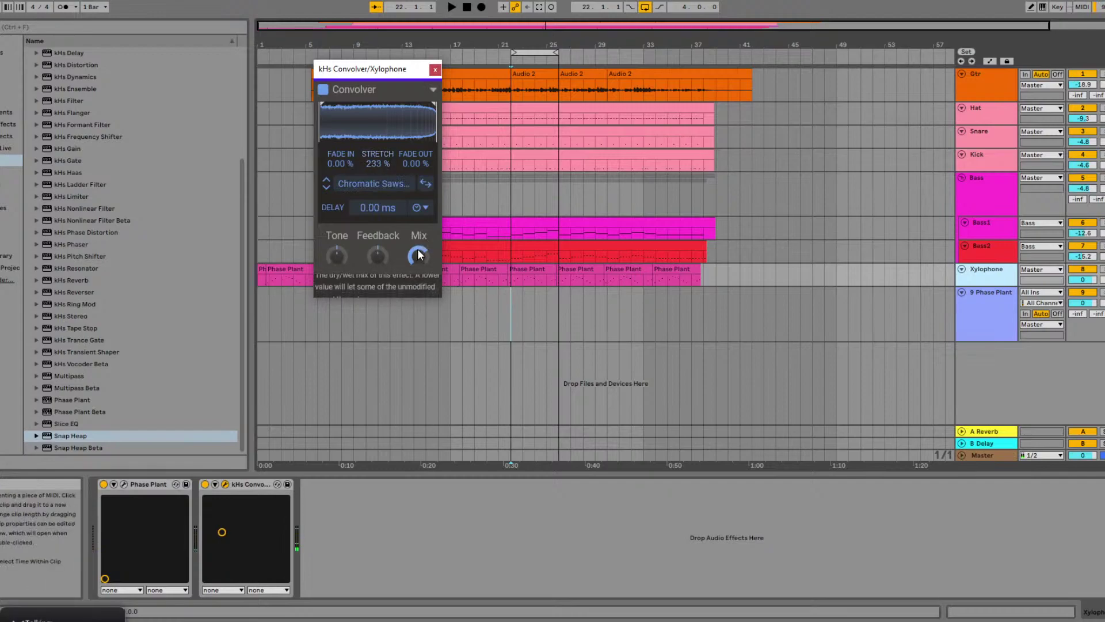
drag(388, 157, 377, 157)
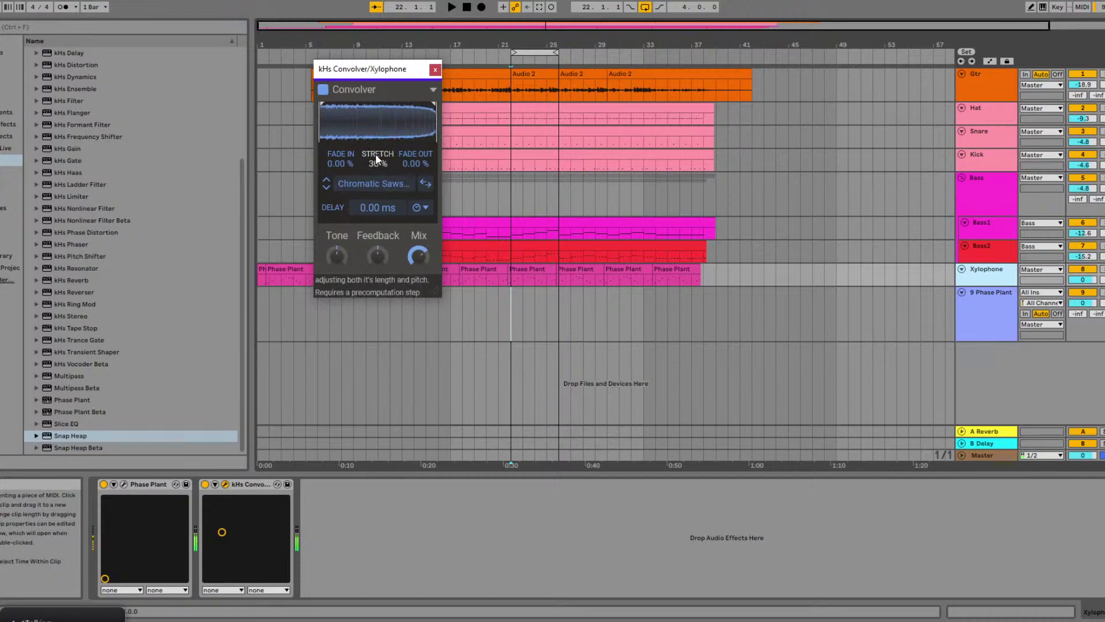
click(426, 184)
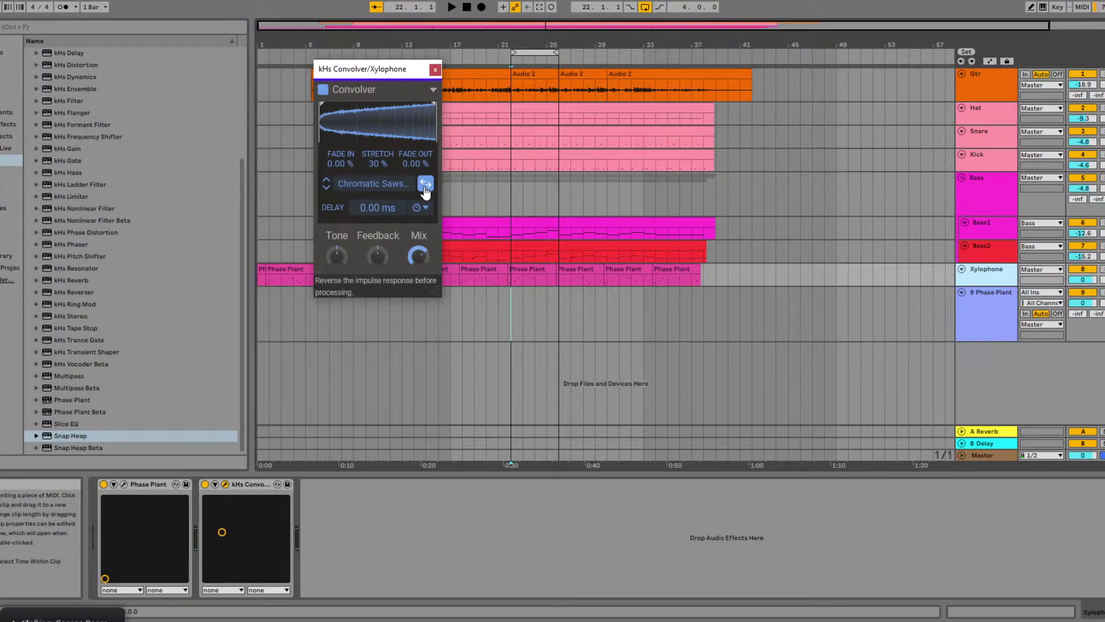
click(426, 183)
double_click(381, 164)
- Look through the Synthetic, Delays and Glitches impulse response folders from the Xylophone's Convolver
click(371, 184)
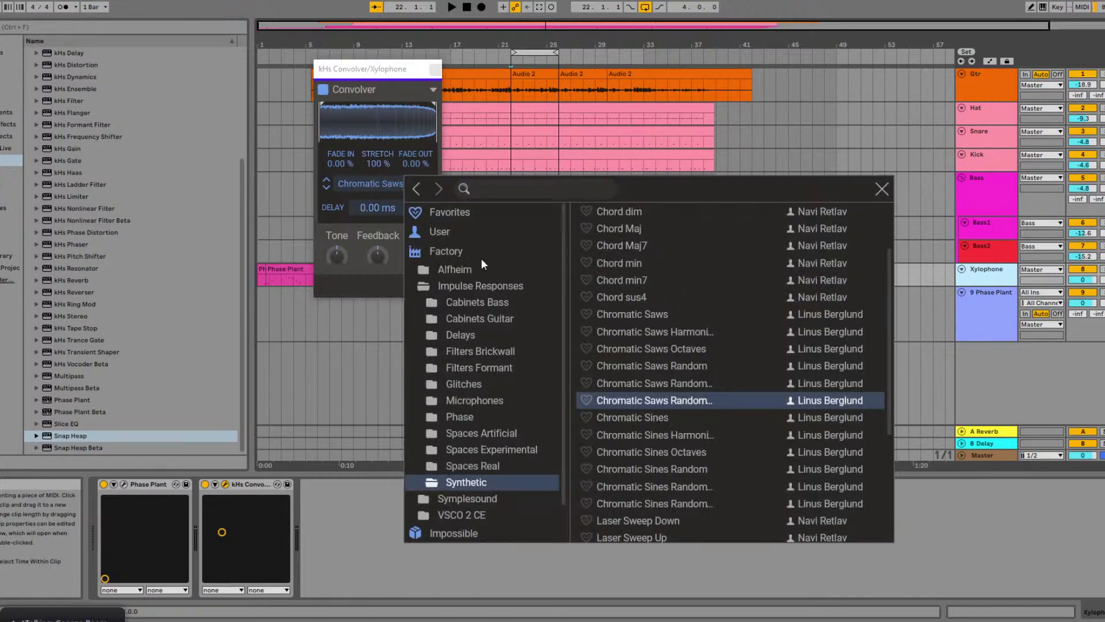
scroll(646, 402, down, 3)
scroll(645, 401, up, 3)
scroll(637, 415, down, 3)
scroll(635, 414, down, 2)
scroll(633, 413, up, 1)
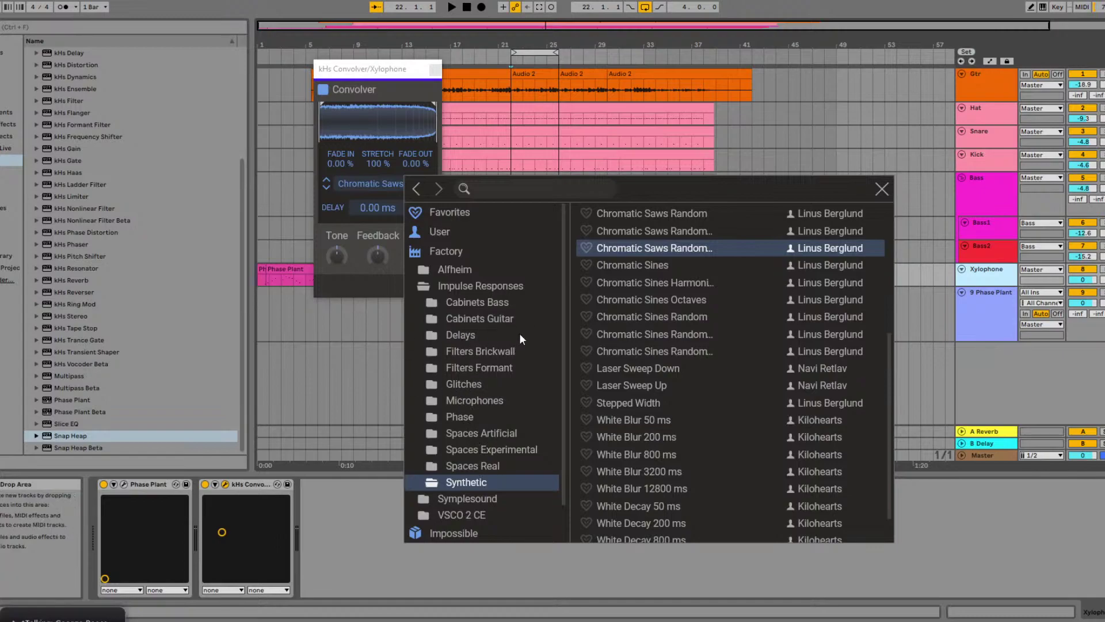
click(464, 335)
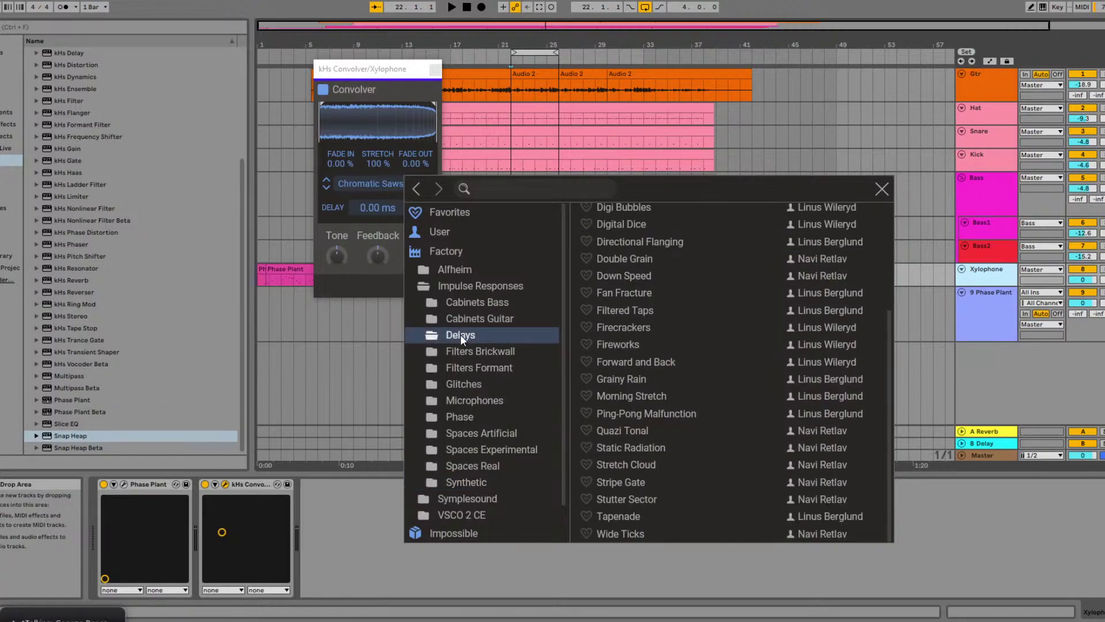
click(469, 384)
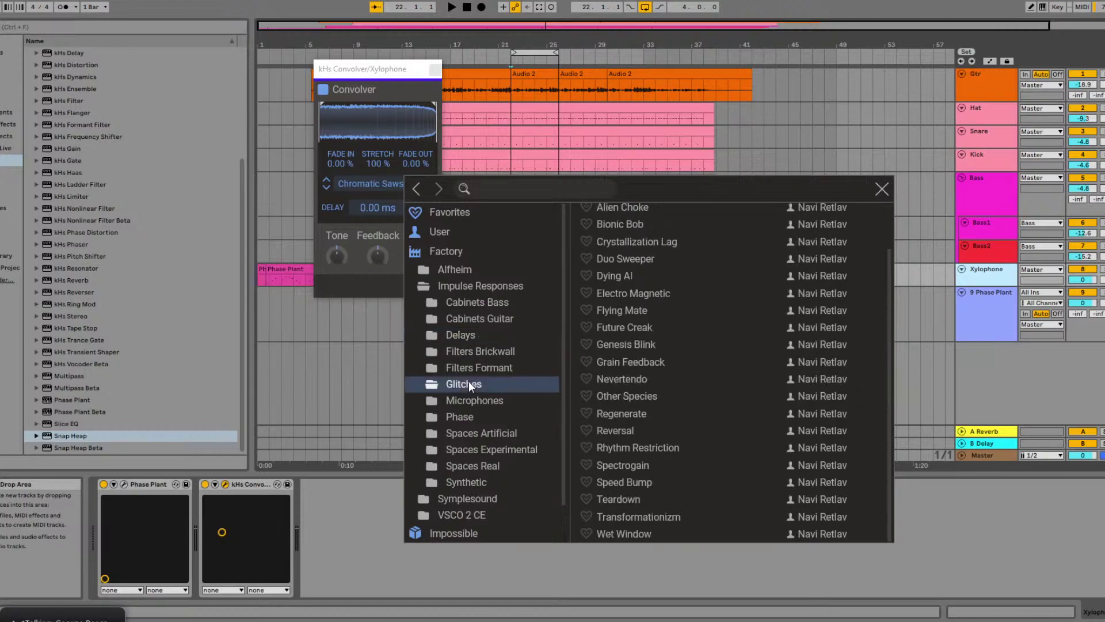
- Select the Snare track and solo it
click(1002, 135)
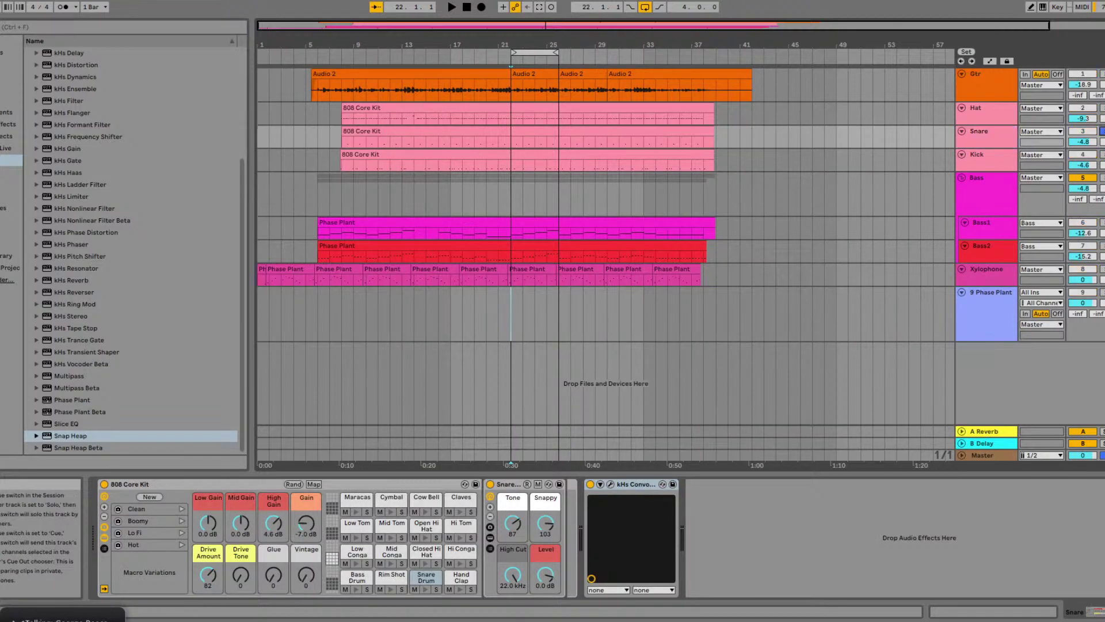
key(s)
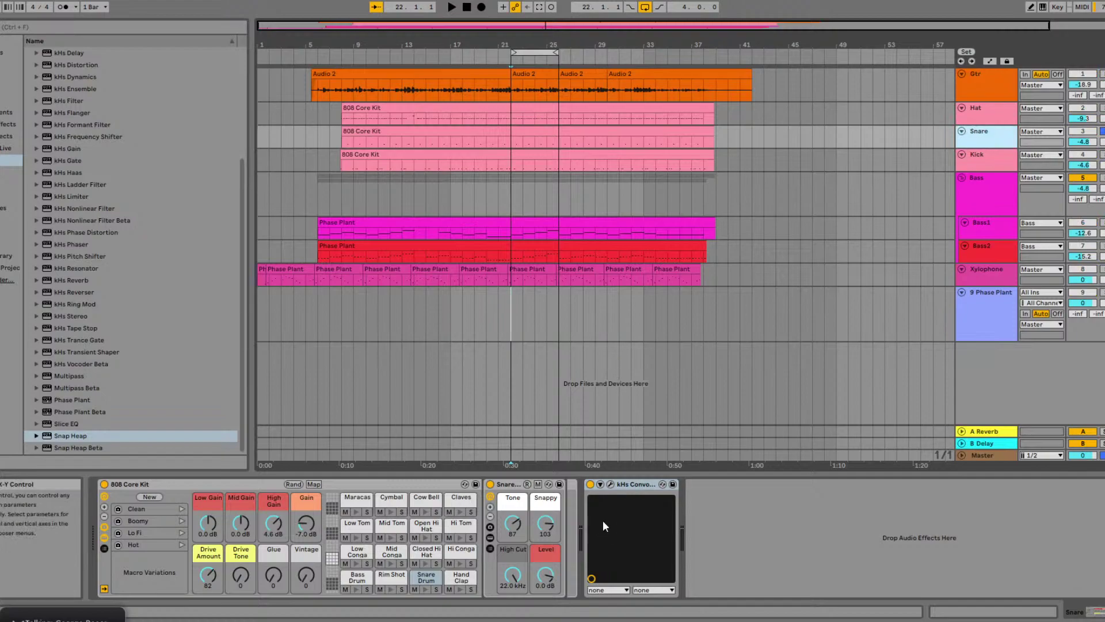
- Load the Dying AI impulse response from the Glitches folder into the Snare track's Convolver
click(609, 484)
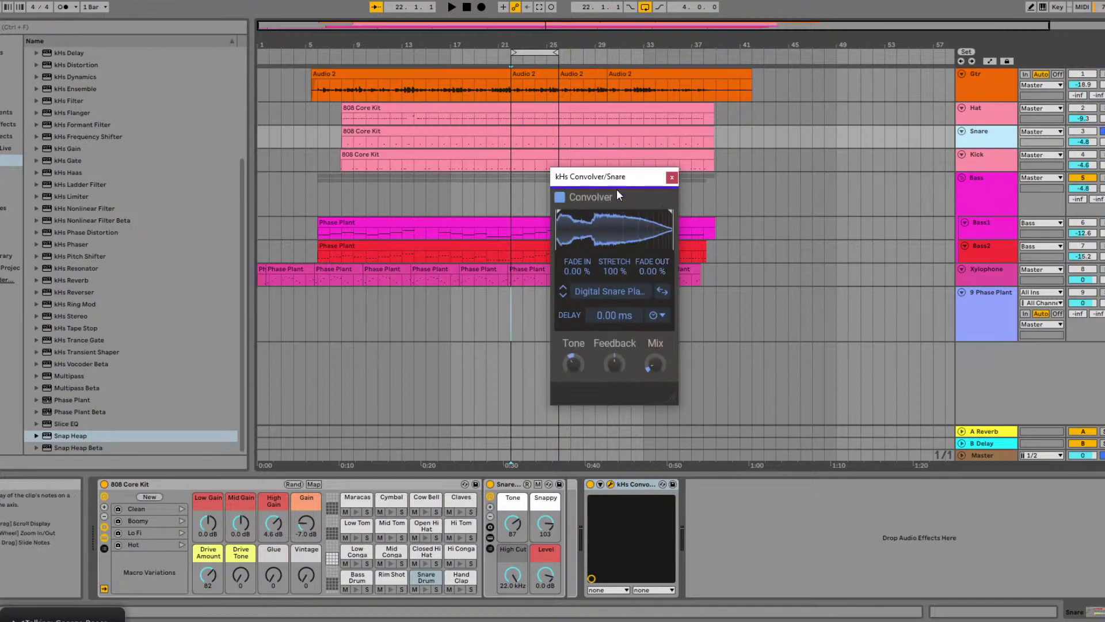
click(609, 292)
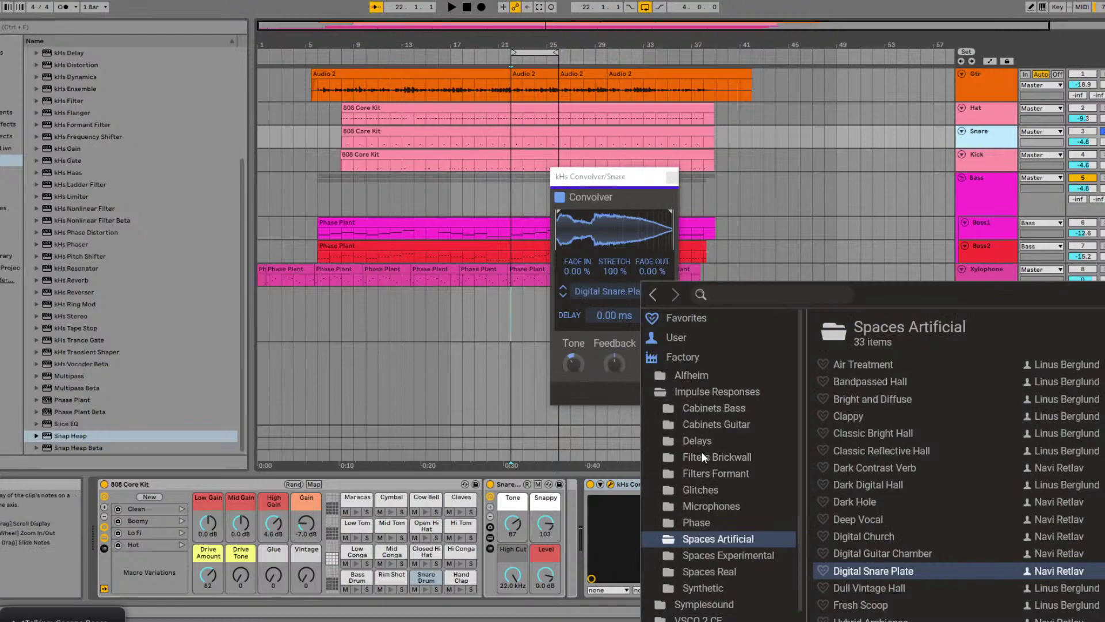
click(701, 491)
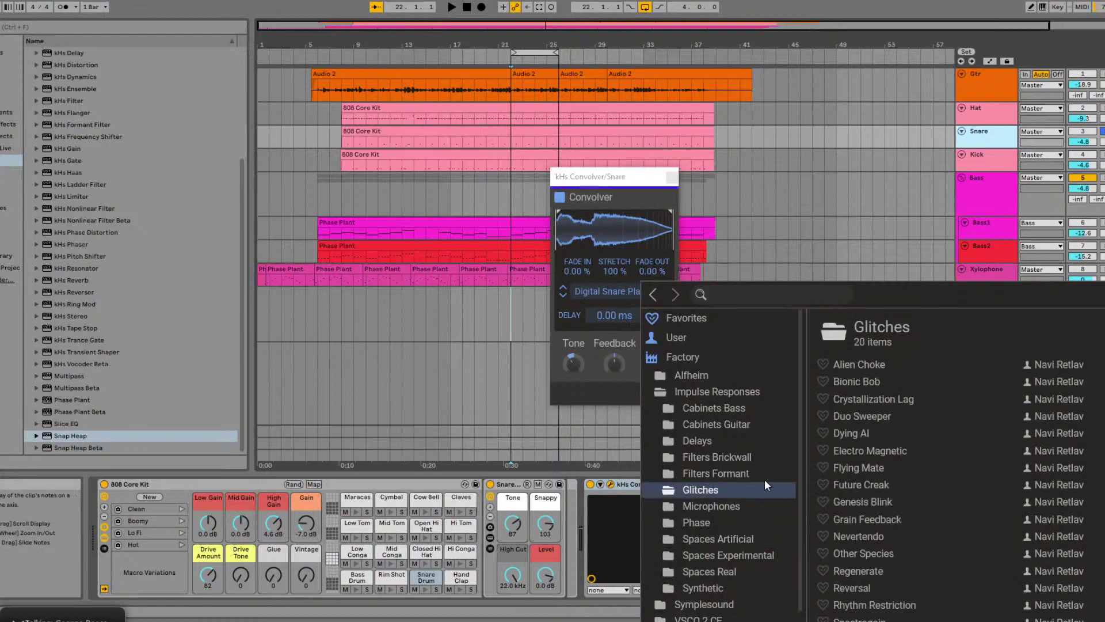
click(593, 202)
drag(598, 176, 433, 58)
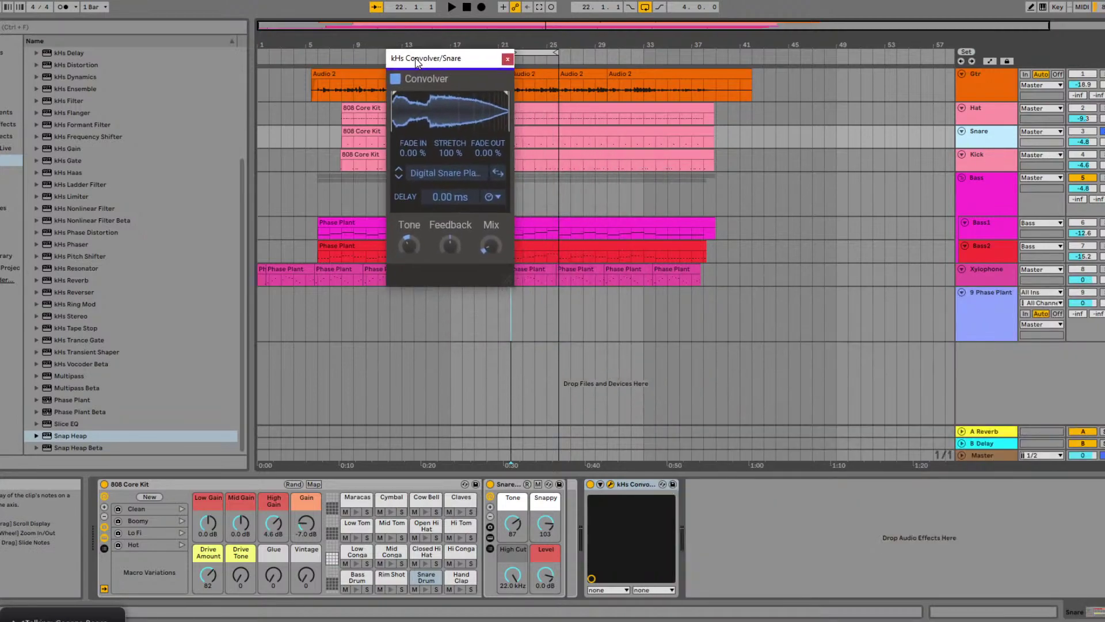
click(455, 174)
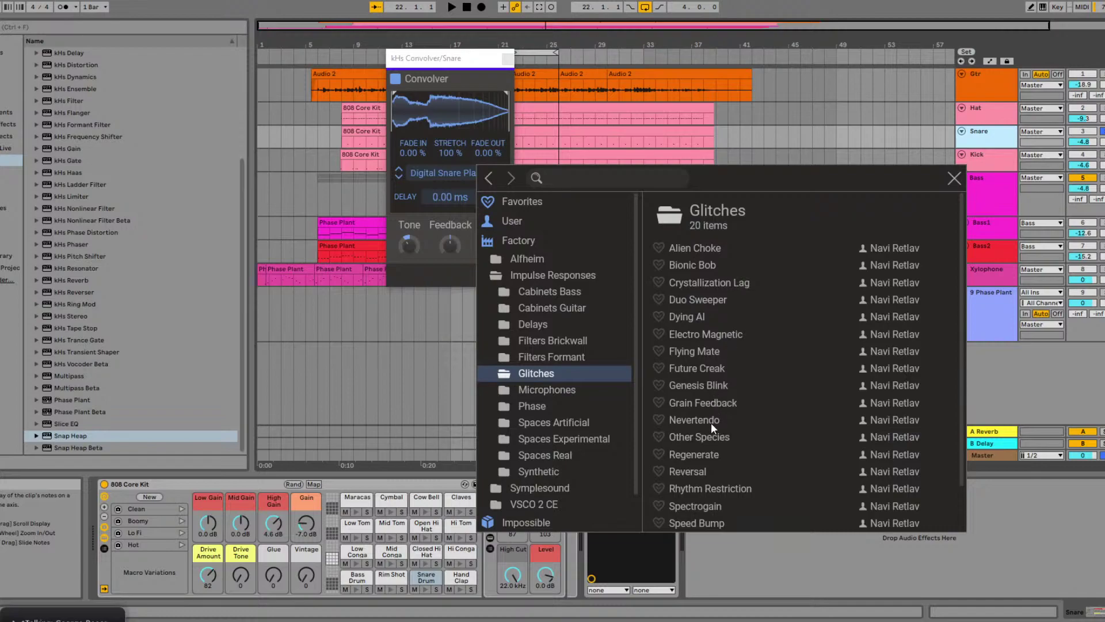
scroll(733, 464, down, 3)
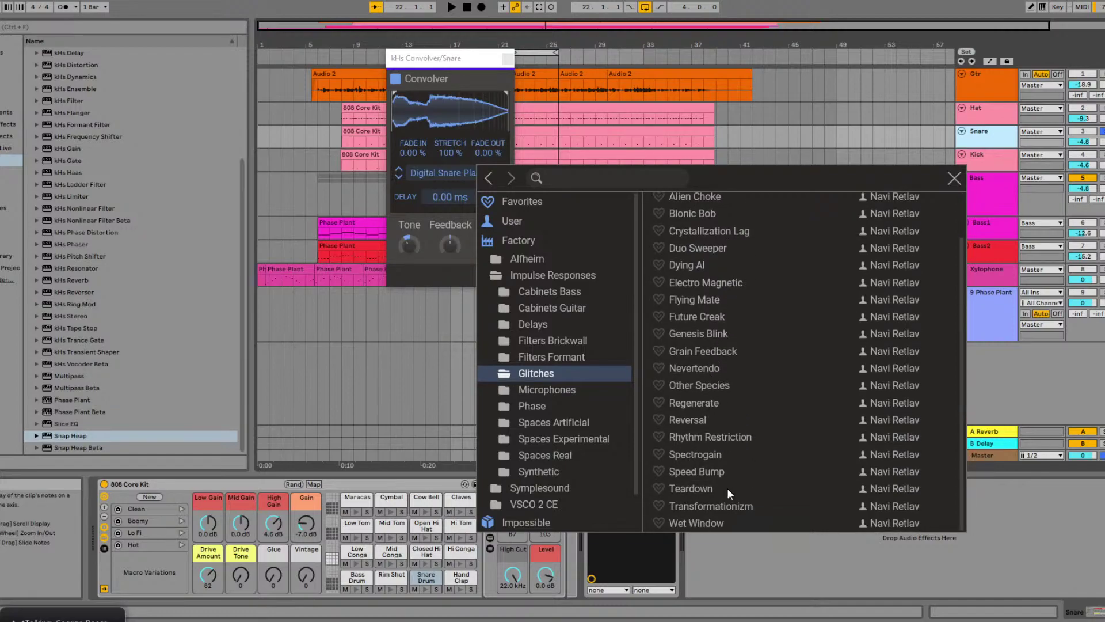
scroll(713, 282, up, 3)
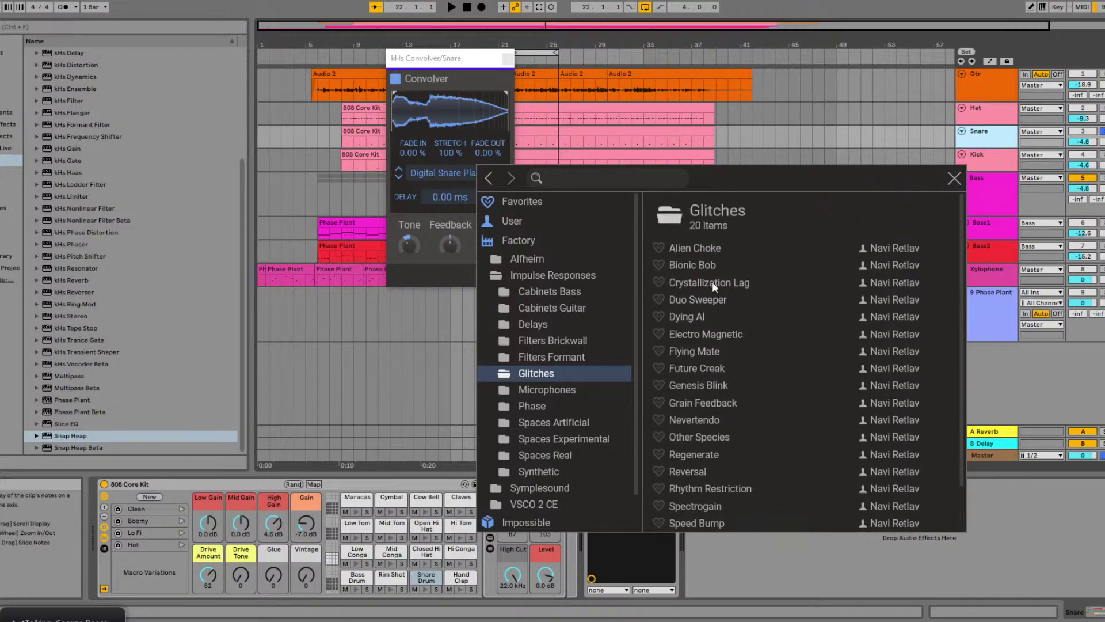
click(691, 315)
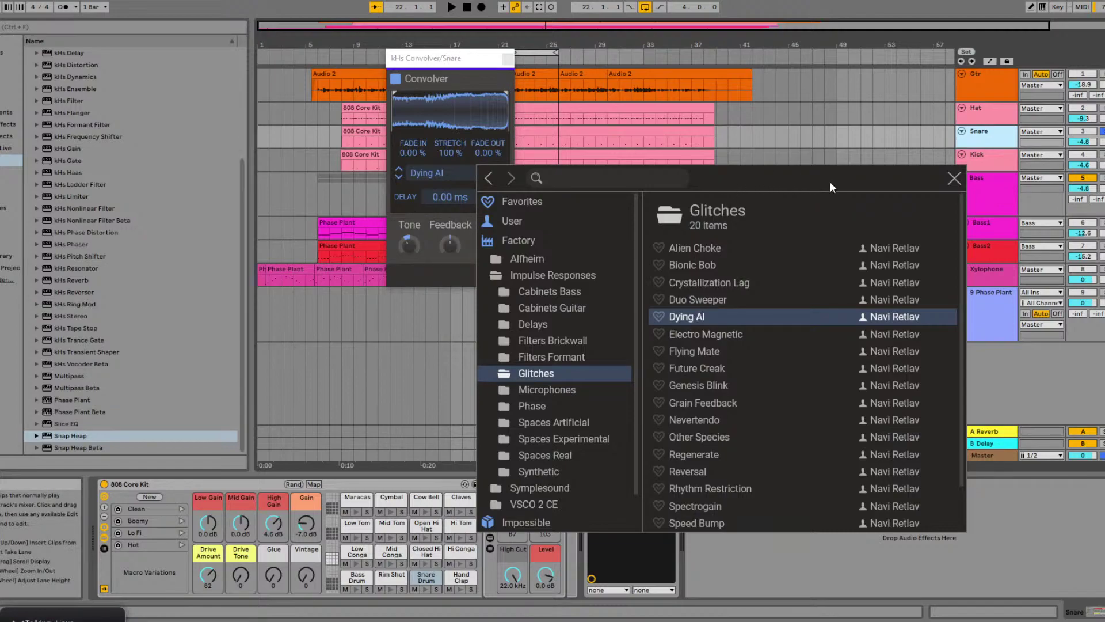
click(954, 178)
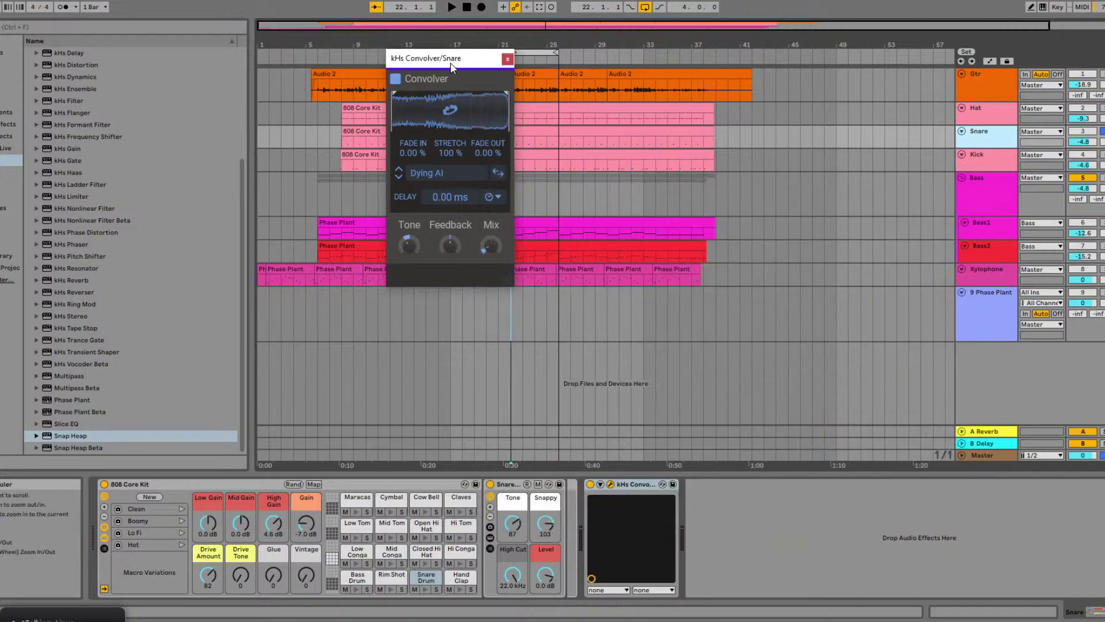
- Raise the Snare Convolver's Mix and audition Dying AI with the effect bypassed, enabled and reversed, leaving reverse off
drag(491, 245, 491, 220)
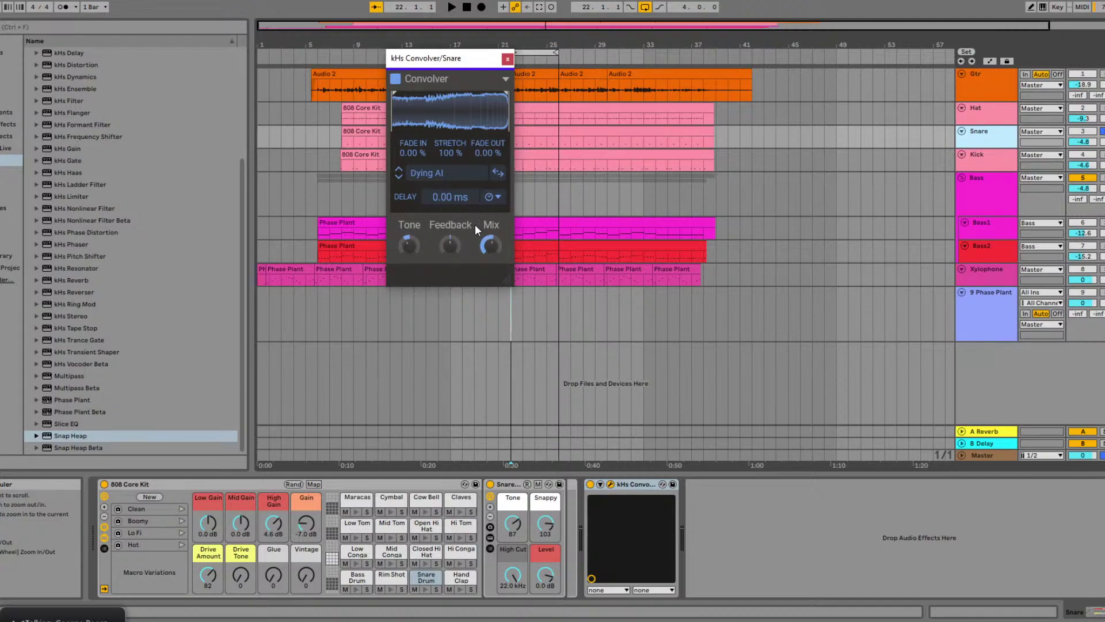
click(395, 79)
key(space)
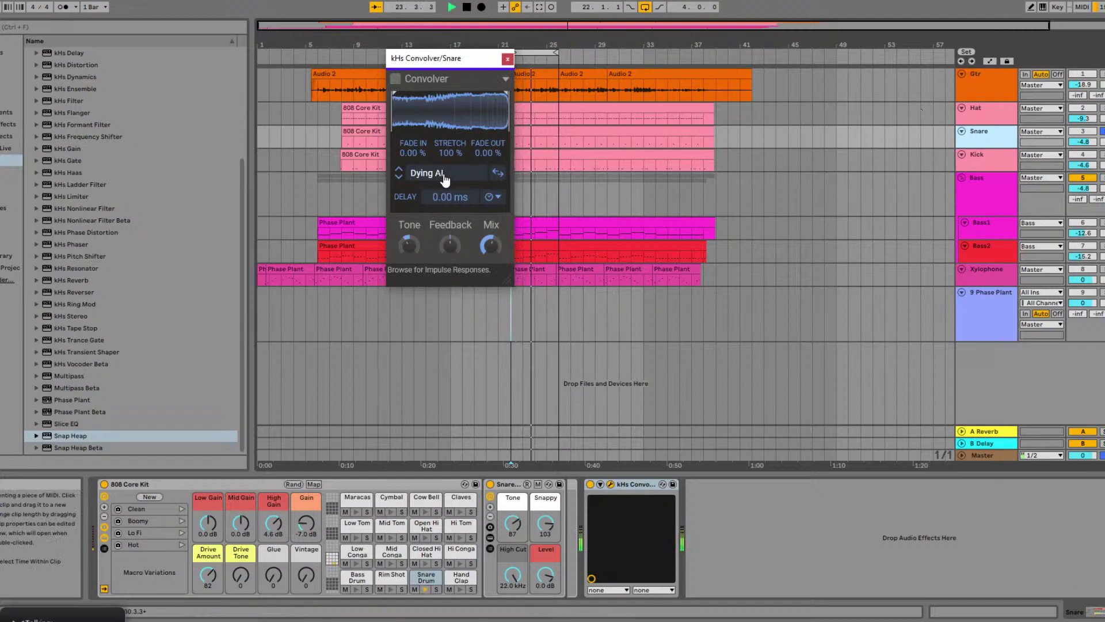
click(396, 79)
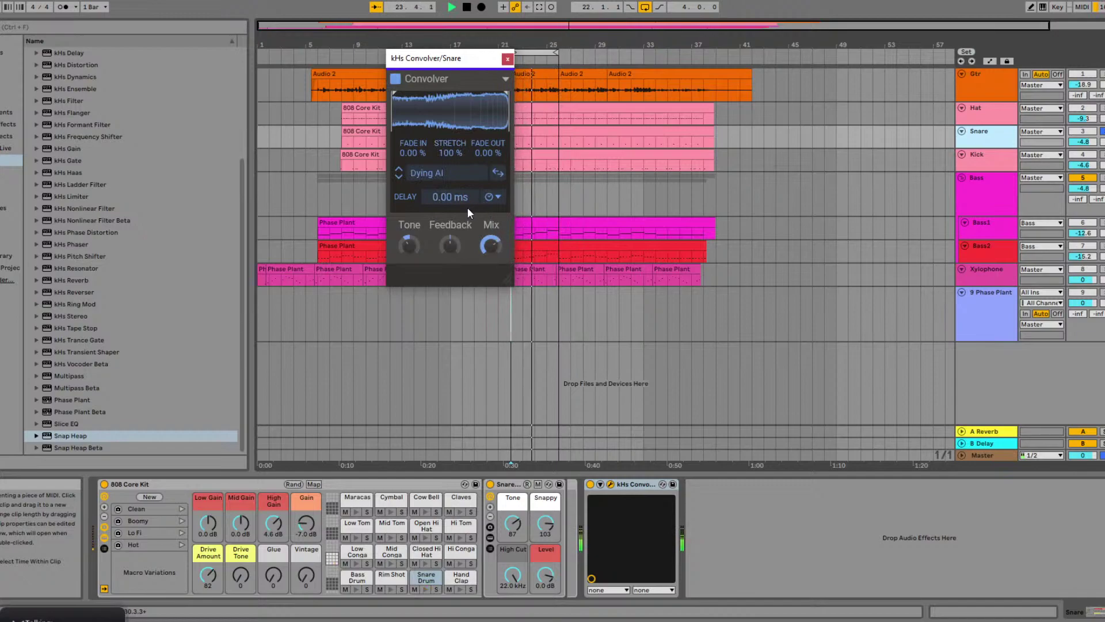
click(497, 172)
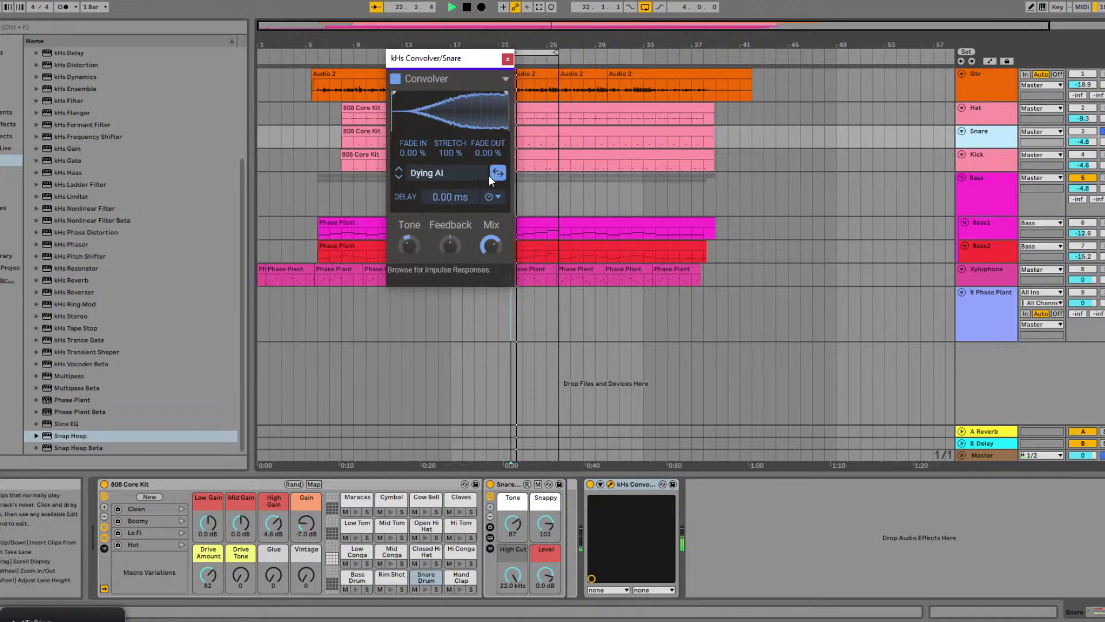
click(499, 174)
- Set the impulse response's Stretch to 143 % and raise the Convolver's Feedback
mouse_move(449, 152)
mouse_down()
mouse_move(449, 178)
mouse_move(455, 143)
mouse_up()
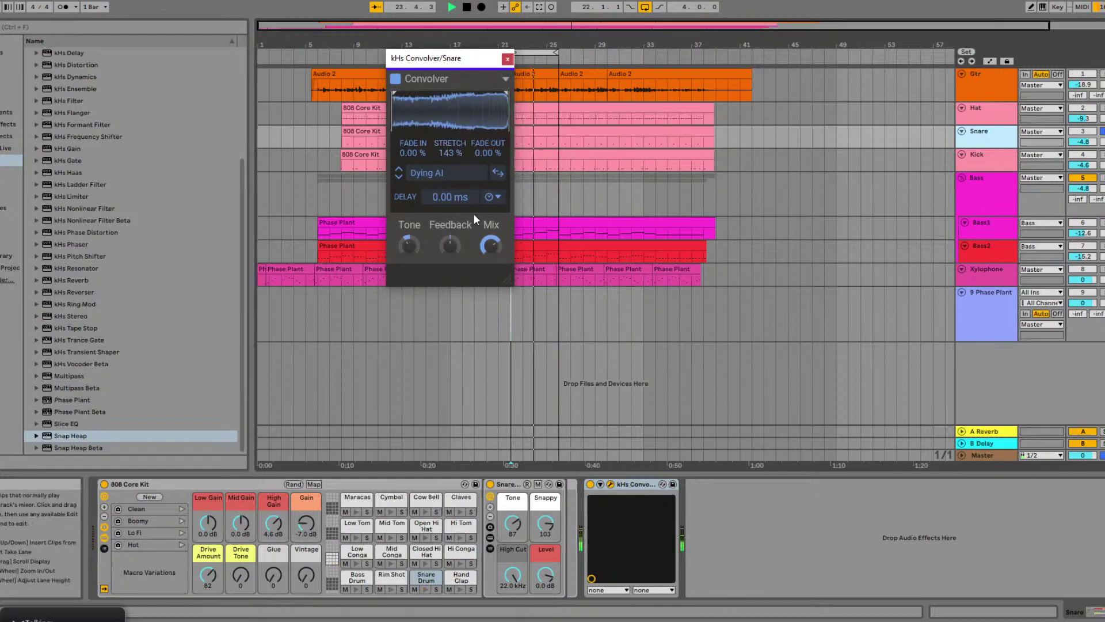
mouse_move(450, 246)
drag(450, 246, 453, 245)
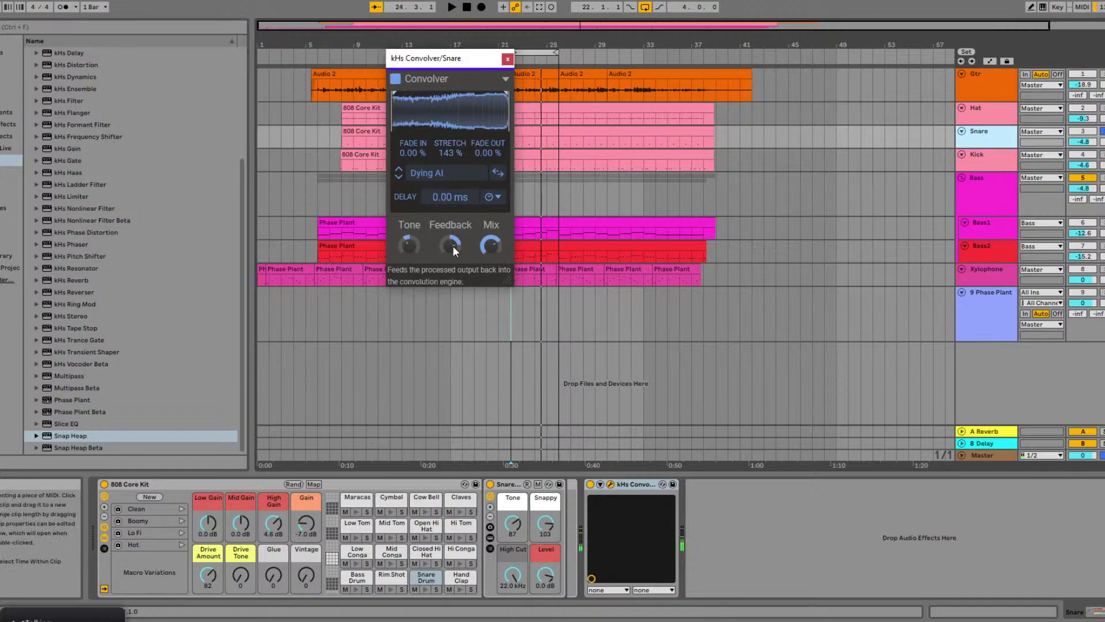
- Replace the impulse response with Spectrogain from the Glitches folder
click(441, 174)
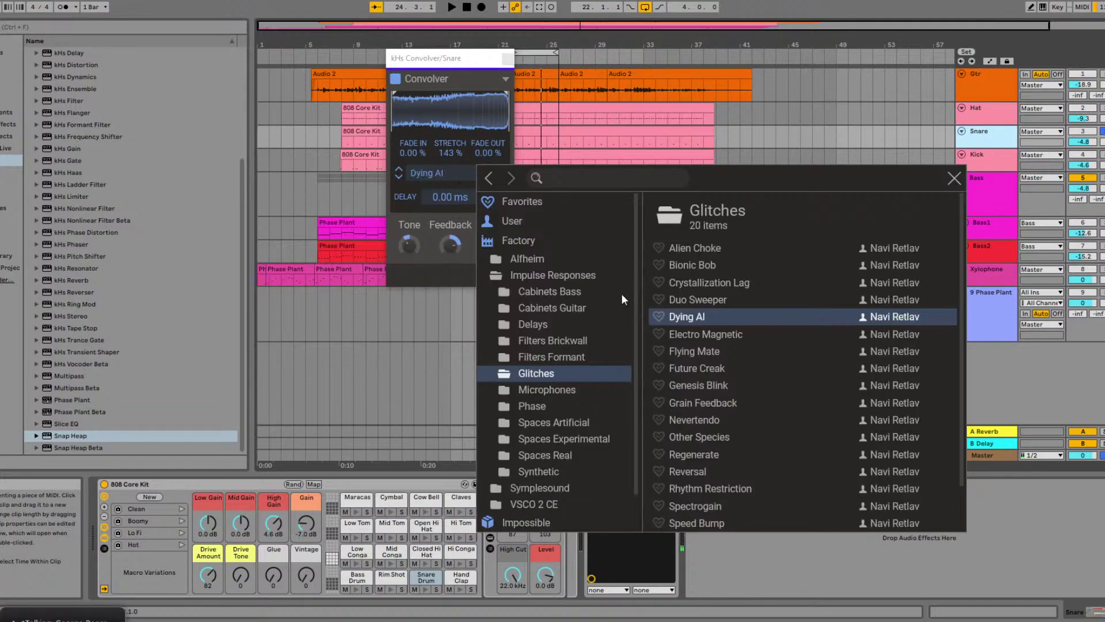
scroll(720, 353, down, 1)
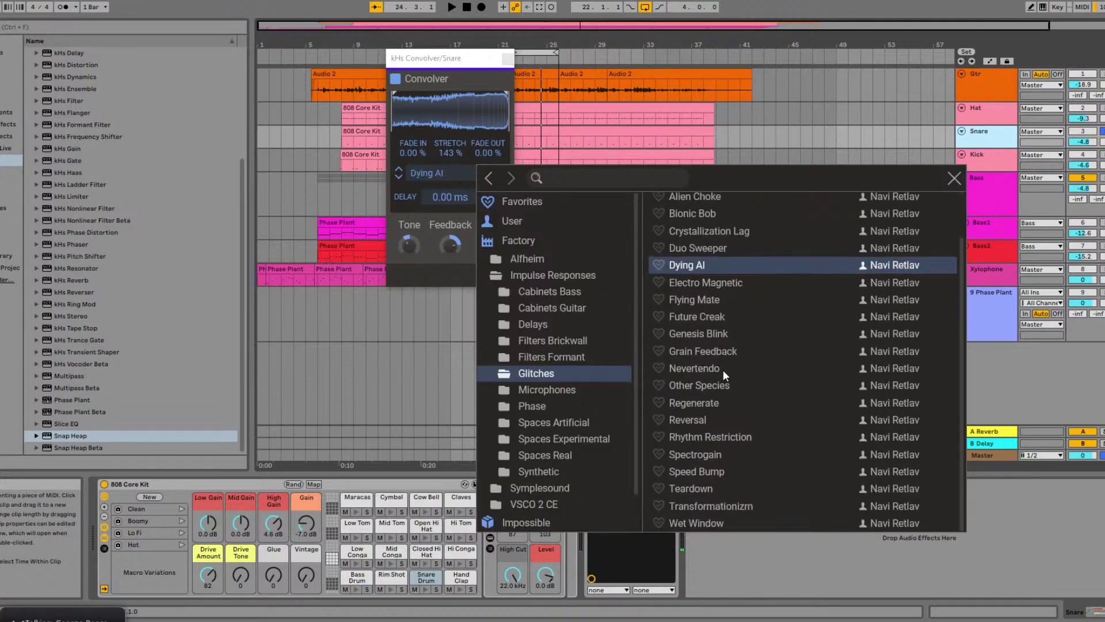
click(706, 454)
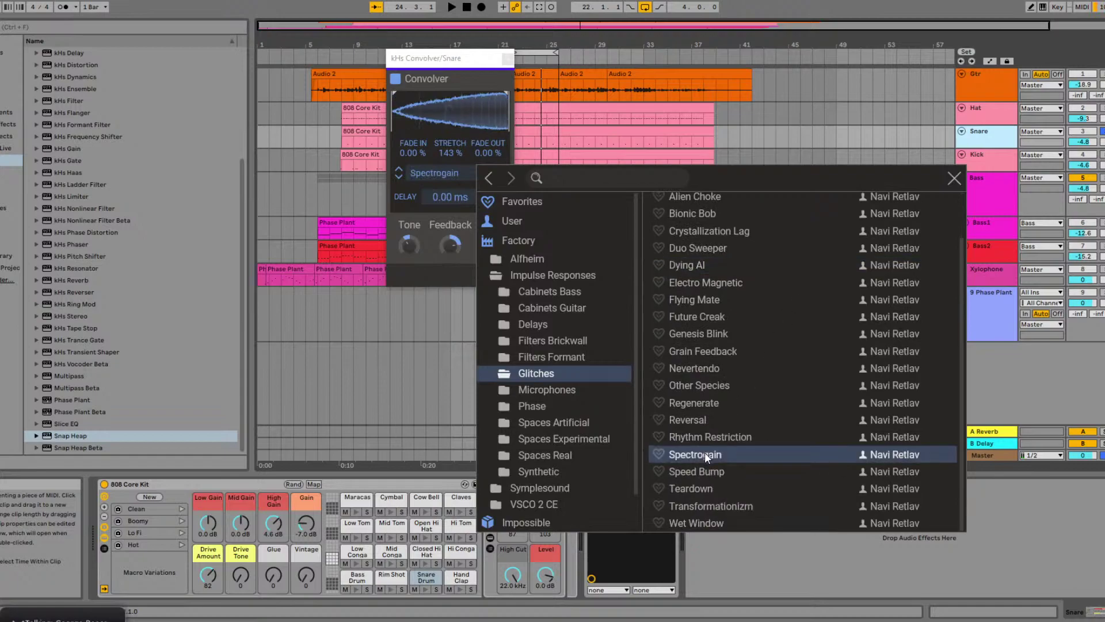
click(451, 170)
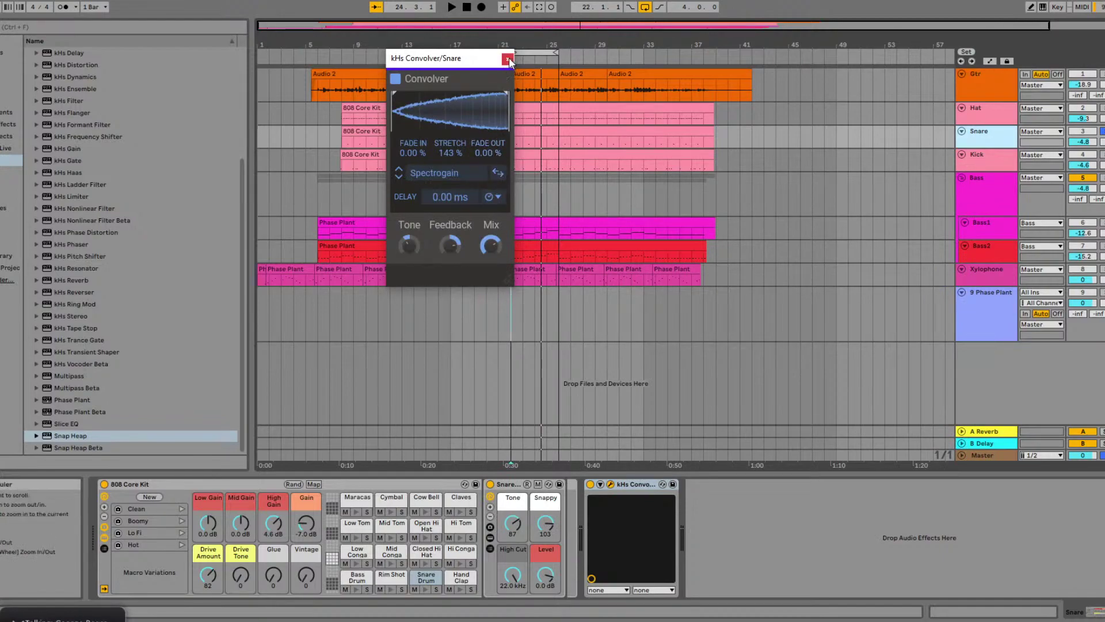
- Look through the Filters Formant, Cabinets Bass, Phase, Filters Brickwall, Glitches and Spaces Artificial impulse response folders
click(437, 175)
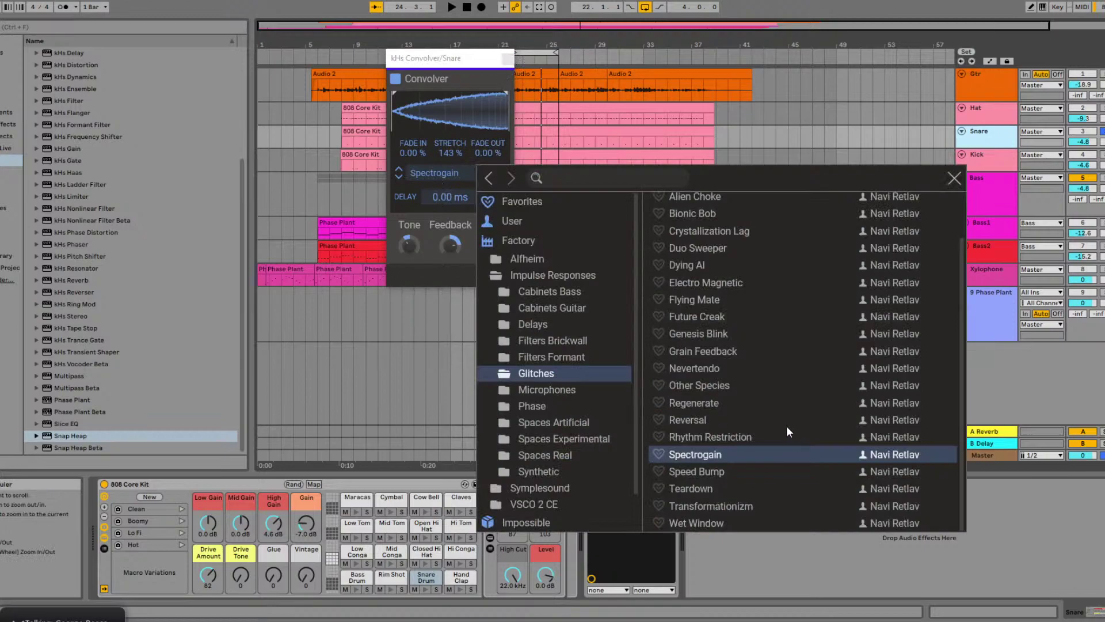
click(537, 355)
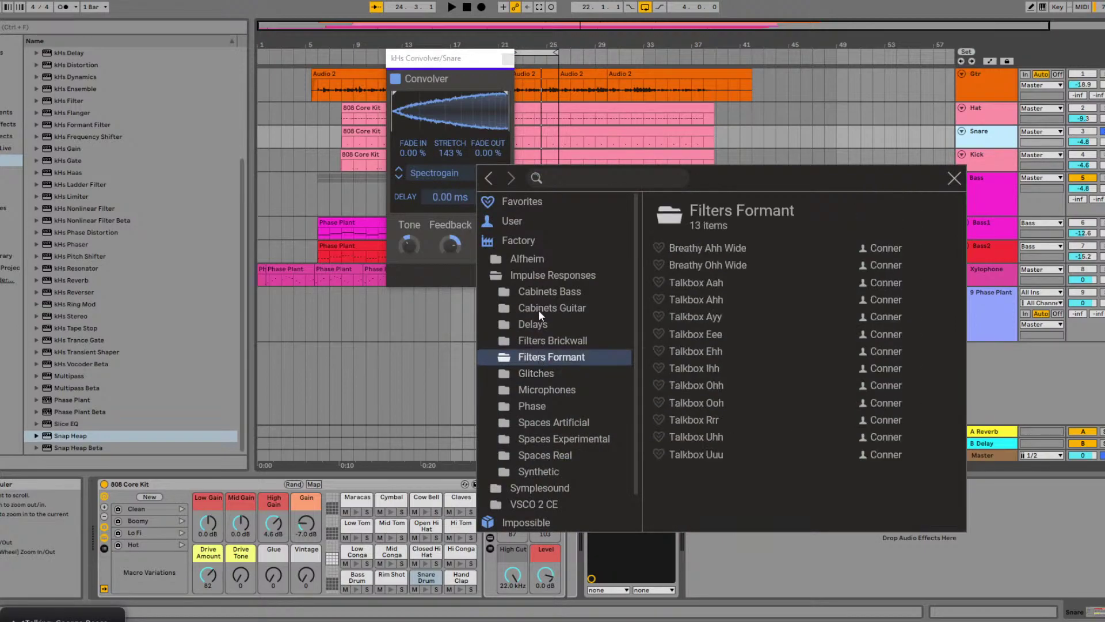
click(543, 293)
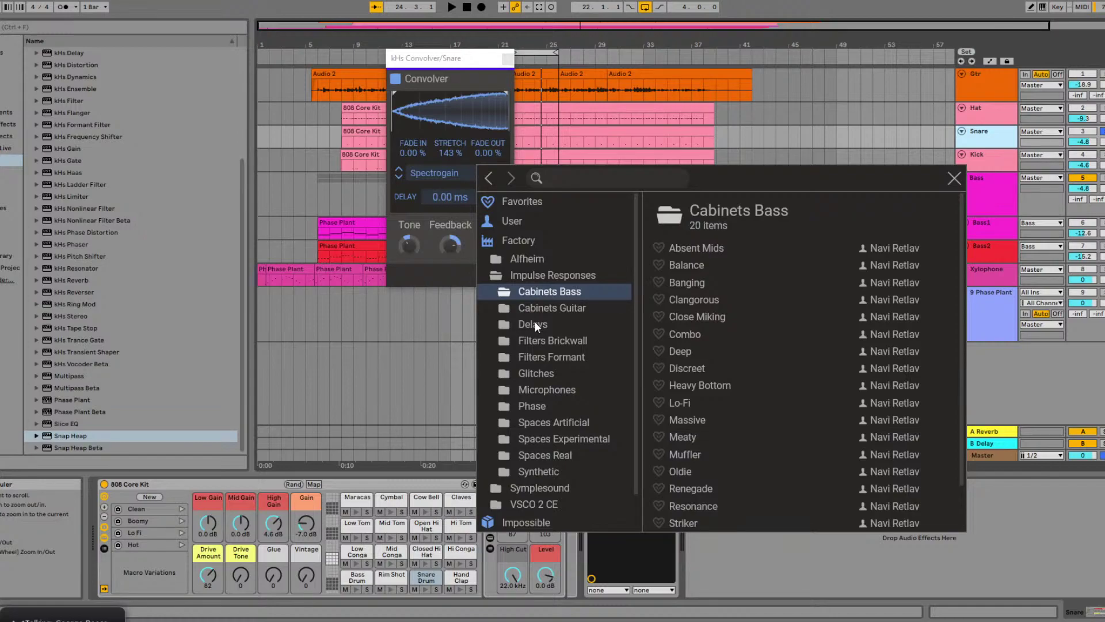
scroll(555, 357, down, 1)
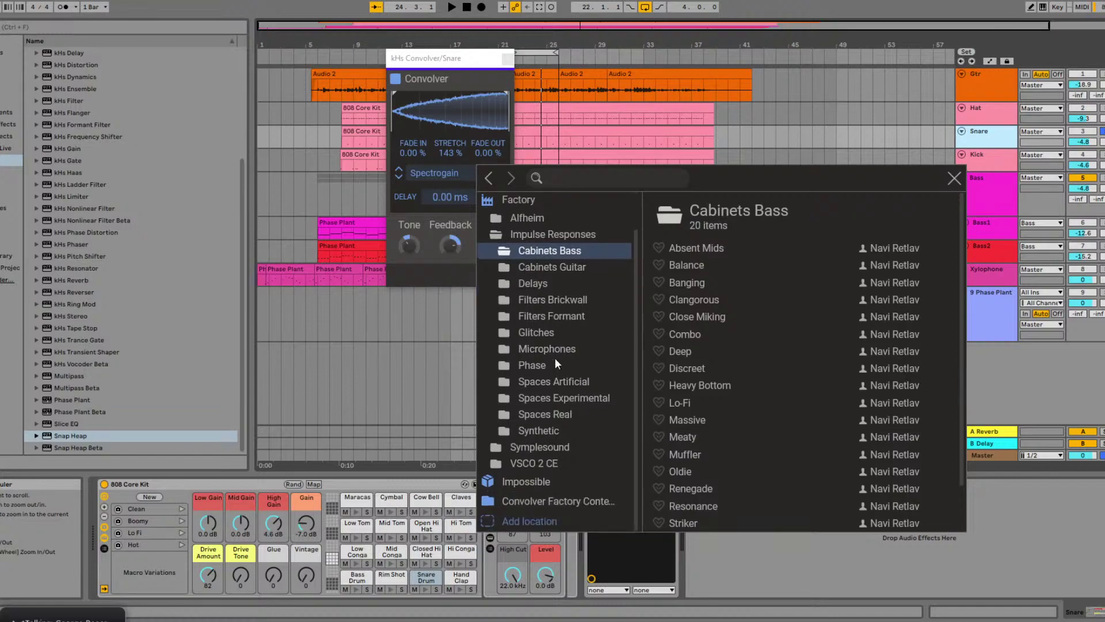
scroll(549, 360, up, 1)
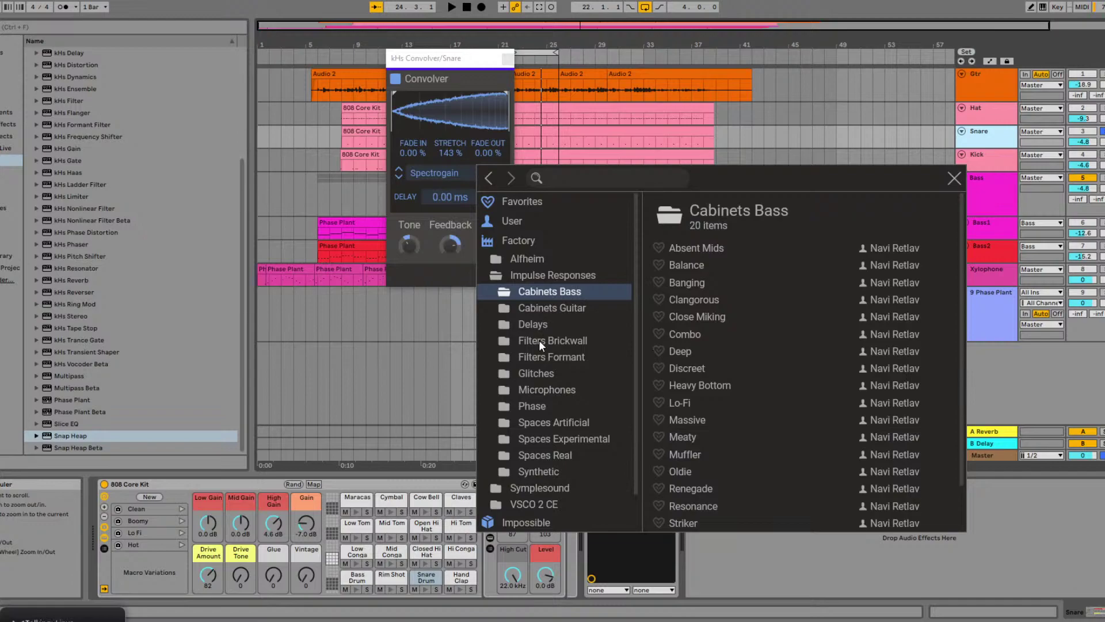
scroll(548, 369, down, 2)
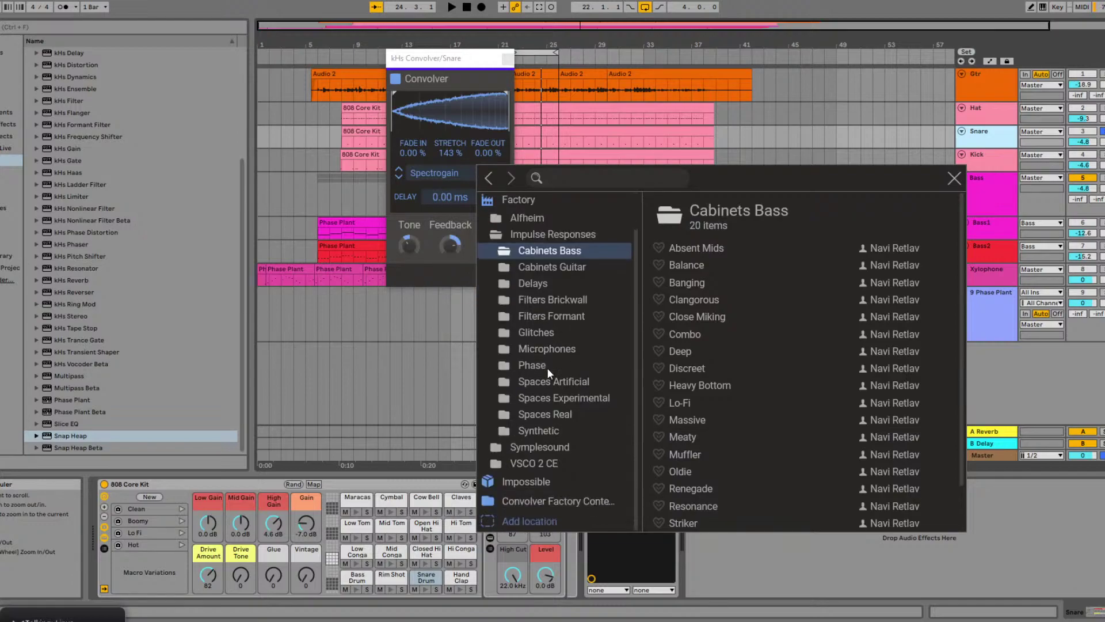
scroll(547, 368, up, 2)
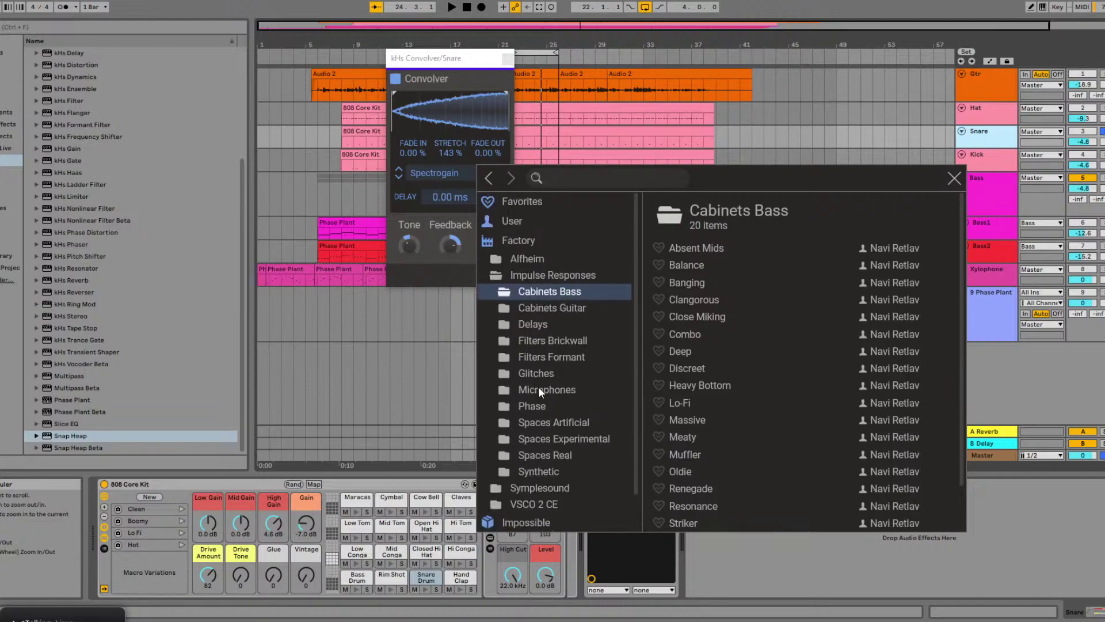
click(525, 406)
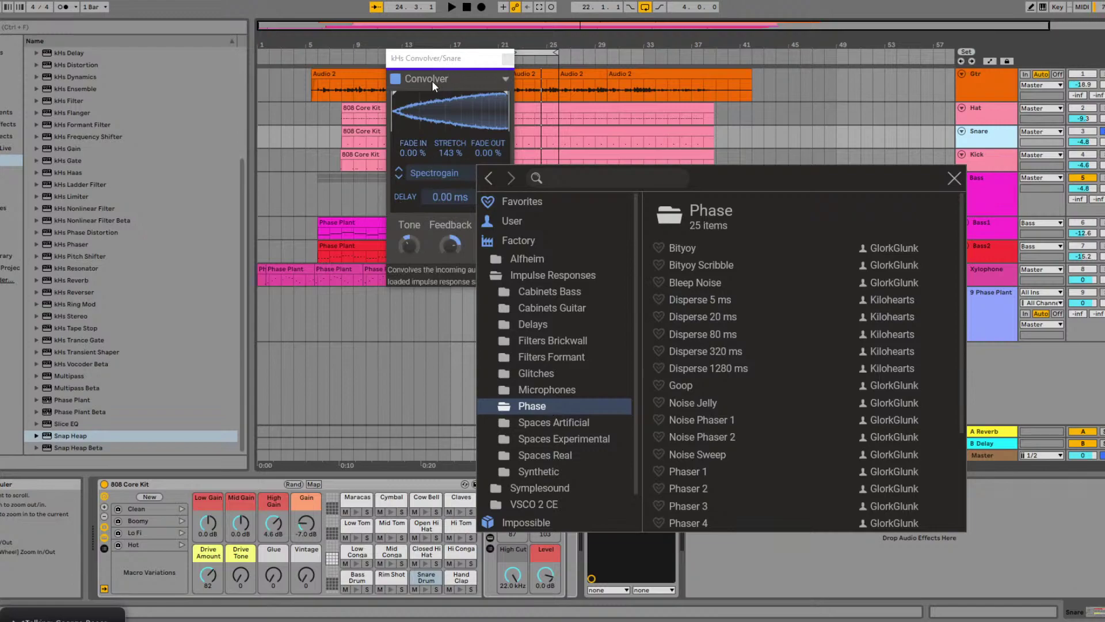
click(545, 341)
click(533, 371)
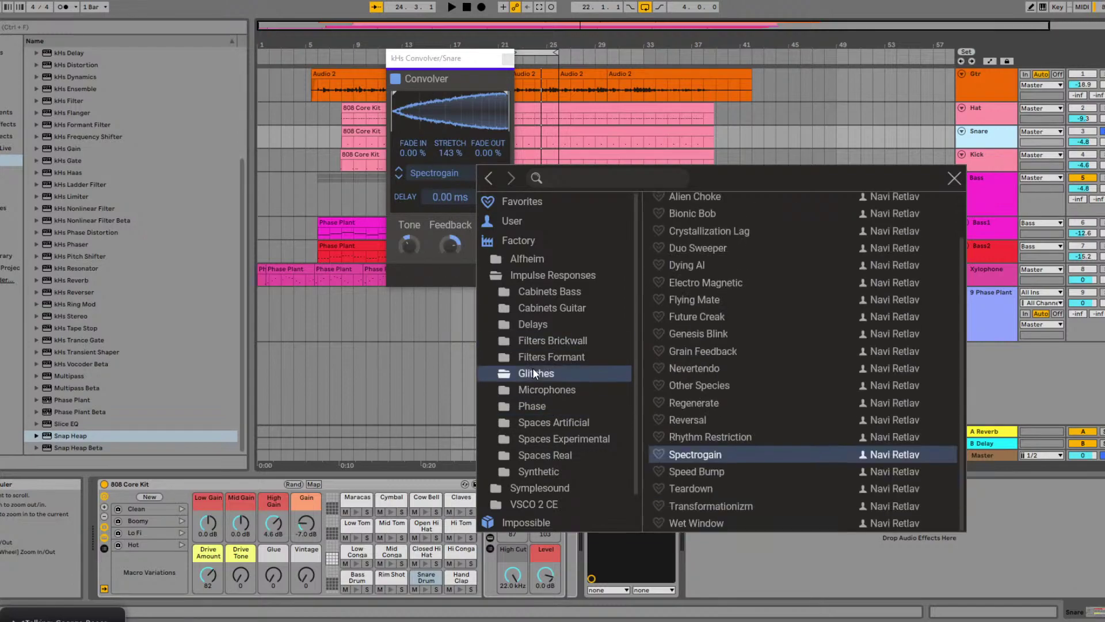
click(550, 424)
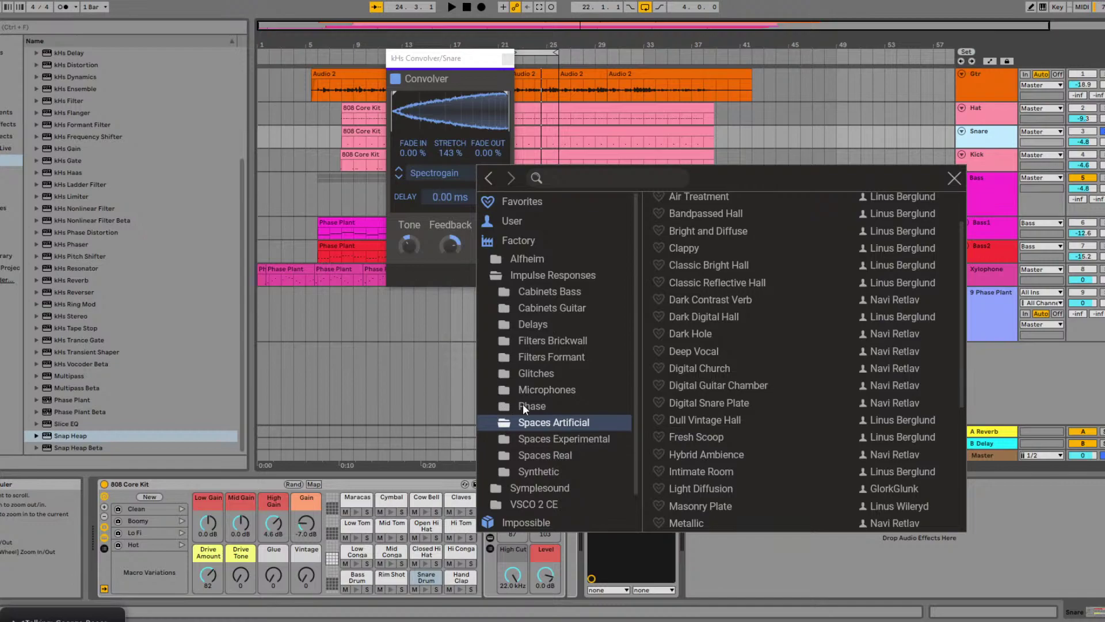
- Switch to OBS Studio
key(alt+Tab)
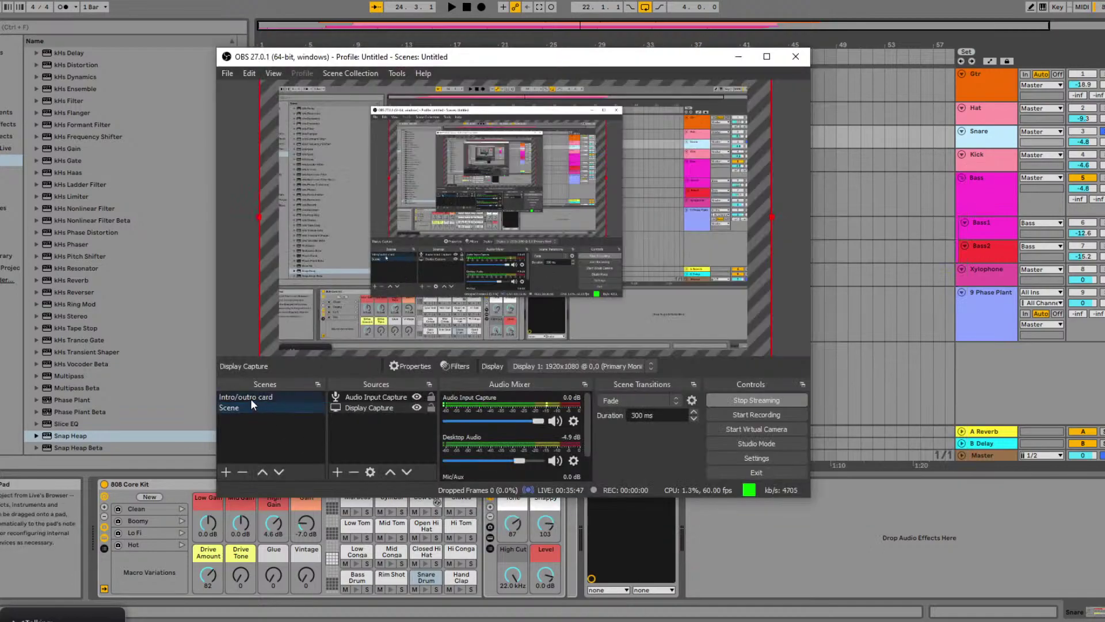